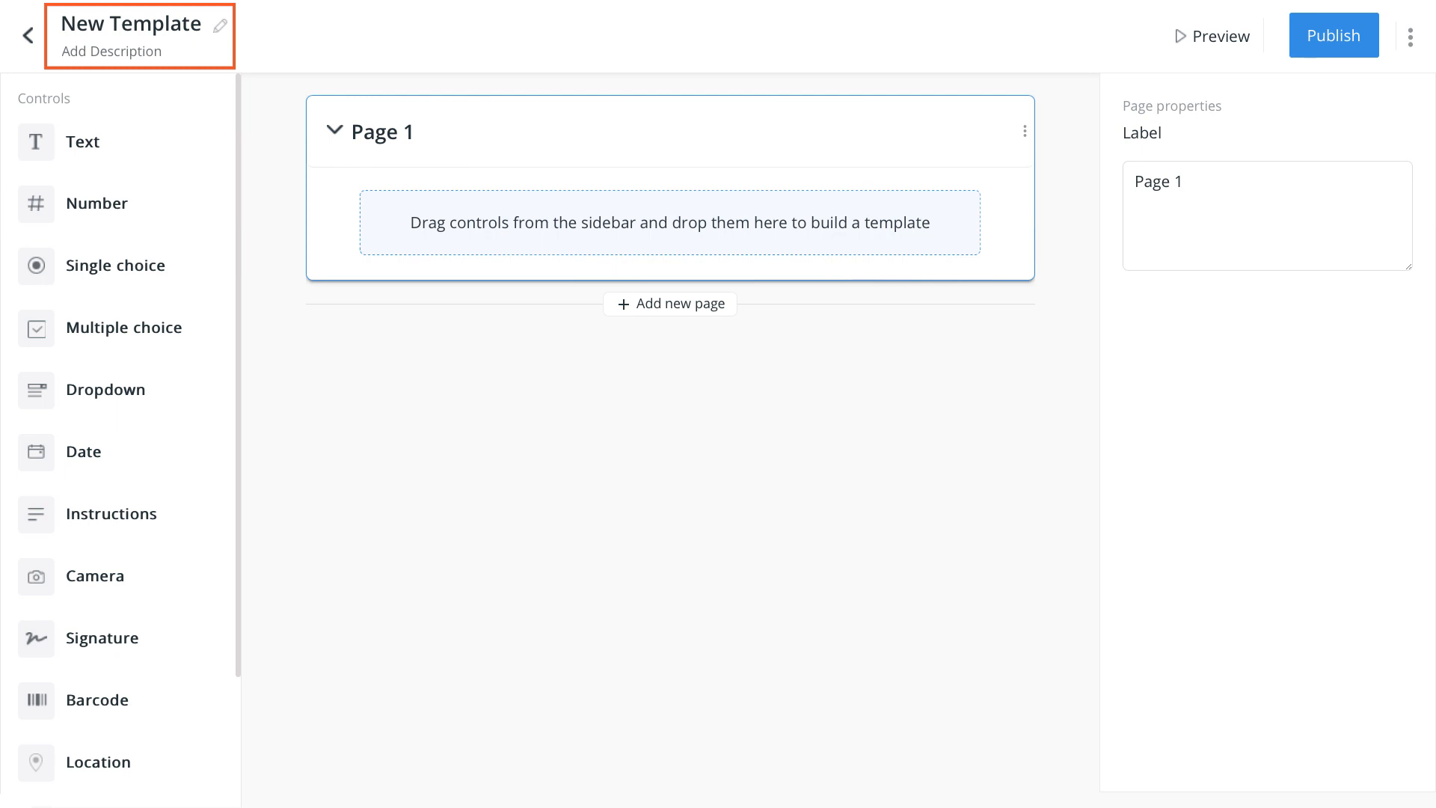
Step: Rename the new template to "Tutorial Sample Template"
{"action": "left_click", "coordinate": [217, 26]}
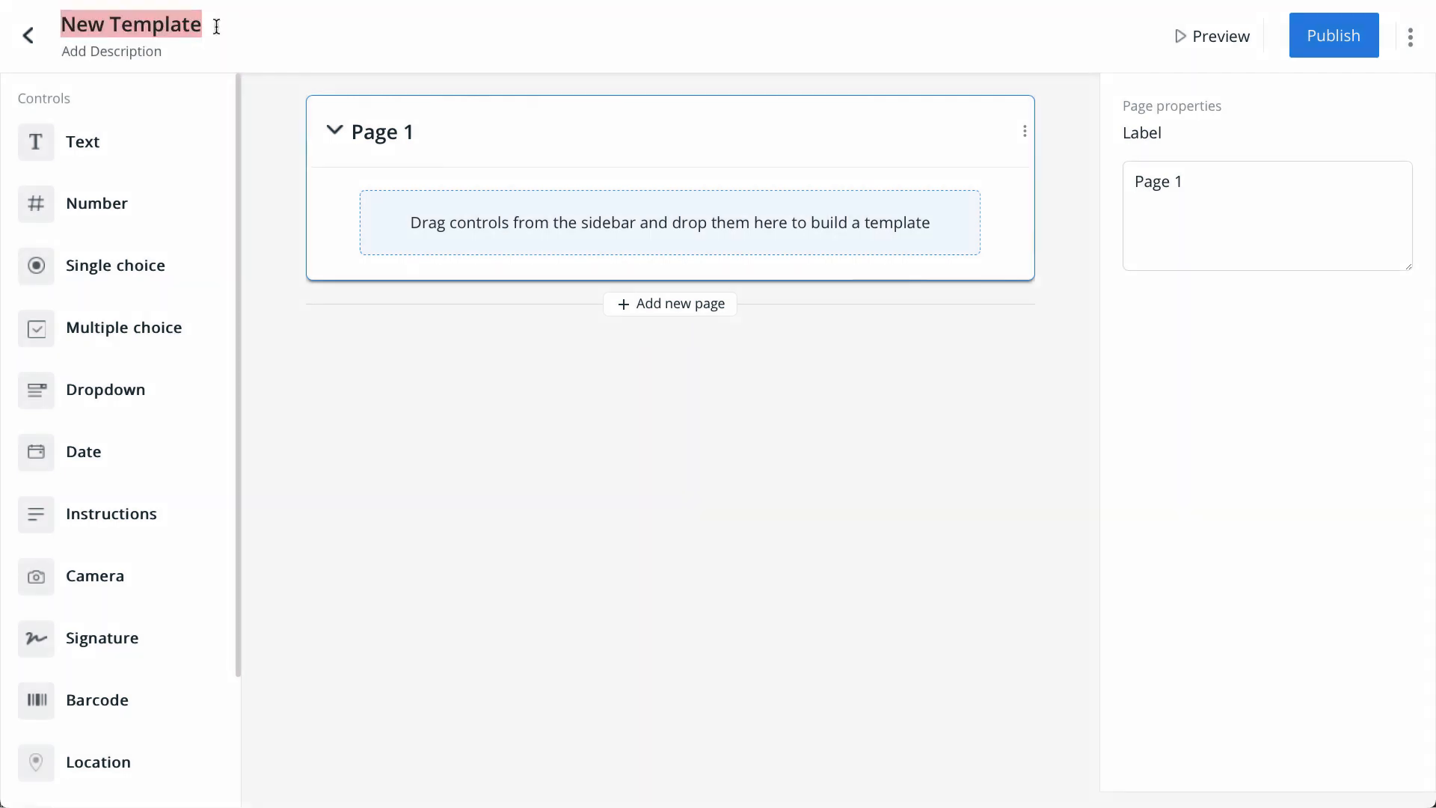
{"action": "type", "text": "Tutorial Sample Template"}
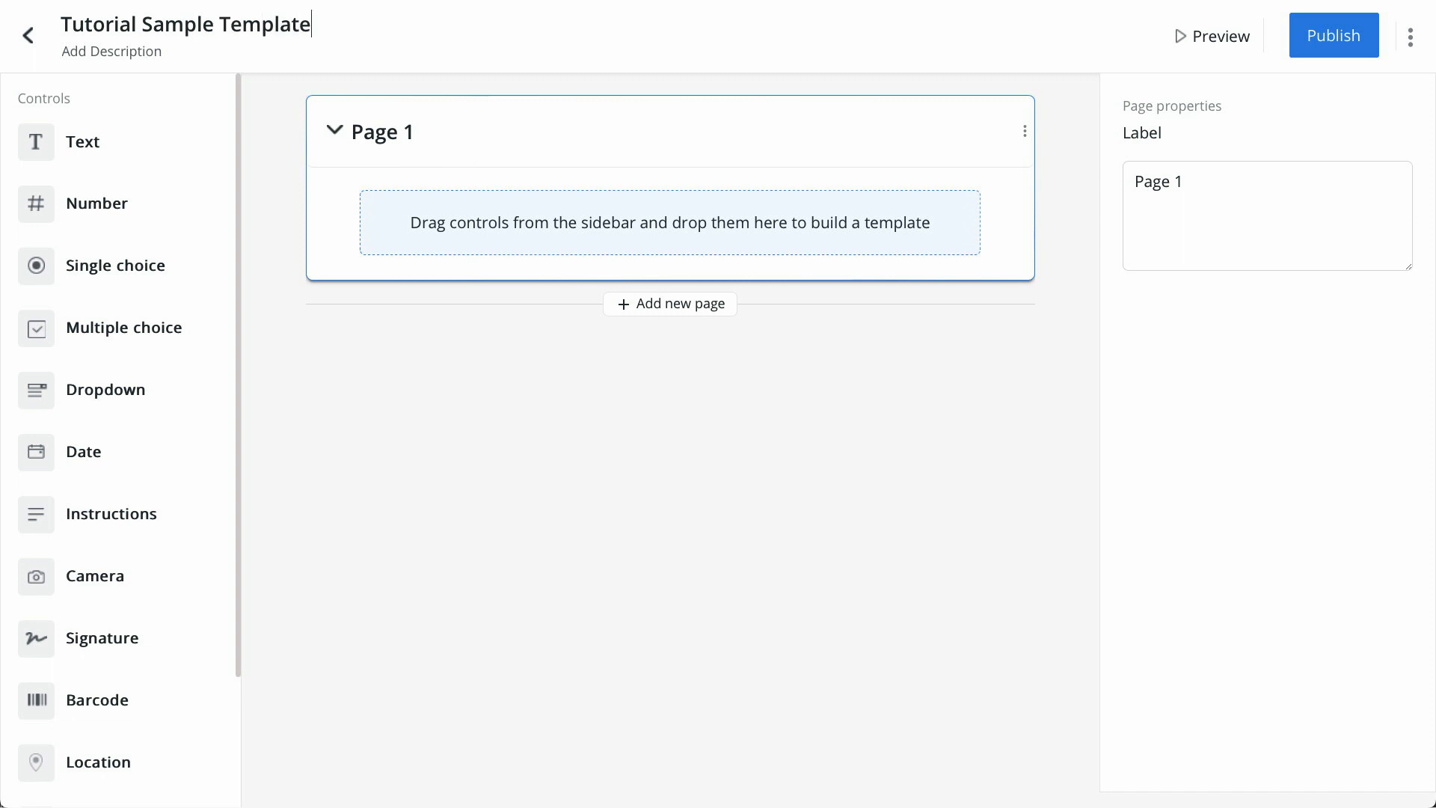
{"action": "key", "text": "Return"}
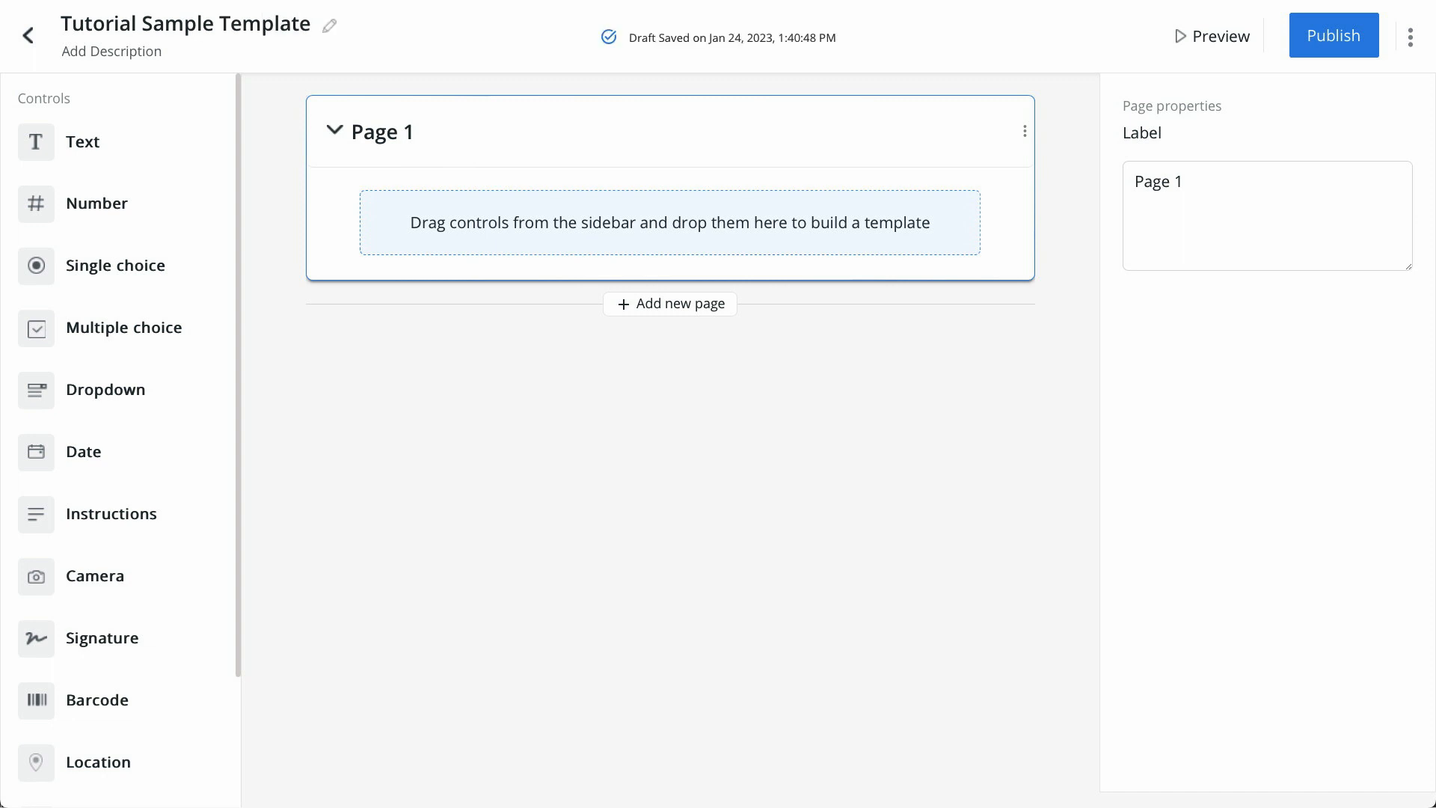
Step: Add the description "Exercise to build a template" to the template and save it
{"action": "left_click", "coordinate": [101, 52]}
{"action": "type", "text": "Exercise to"}
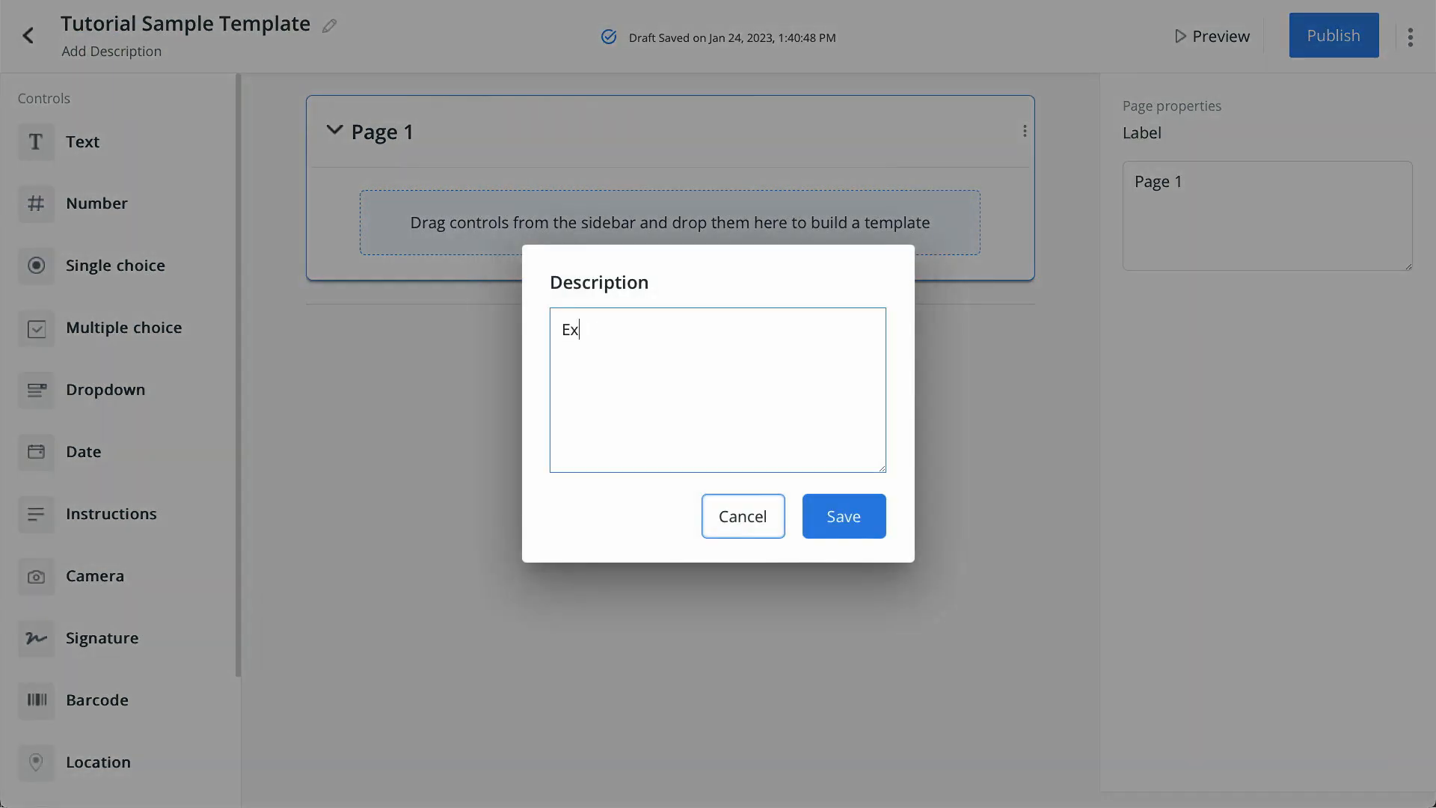
{"action": "type", "text": " build a template"}
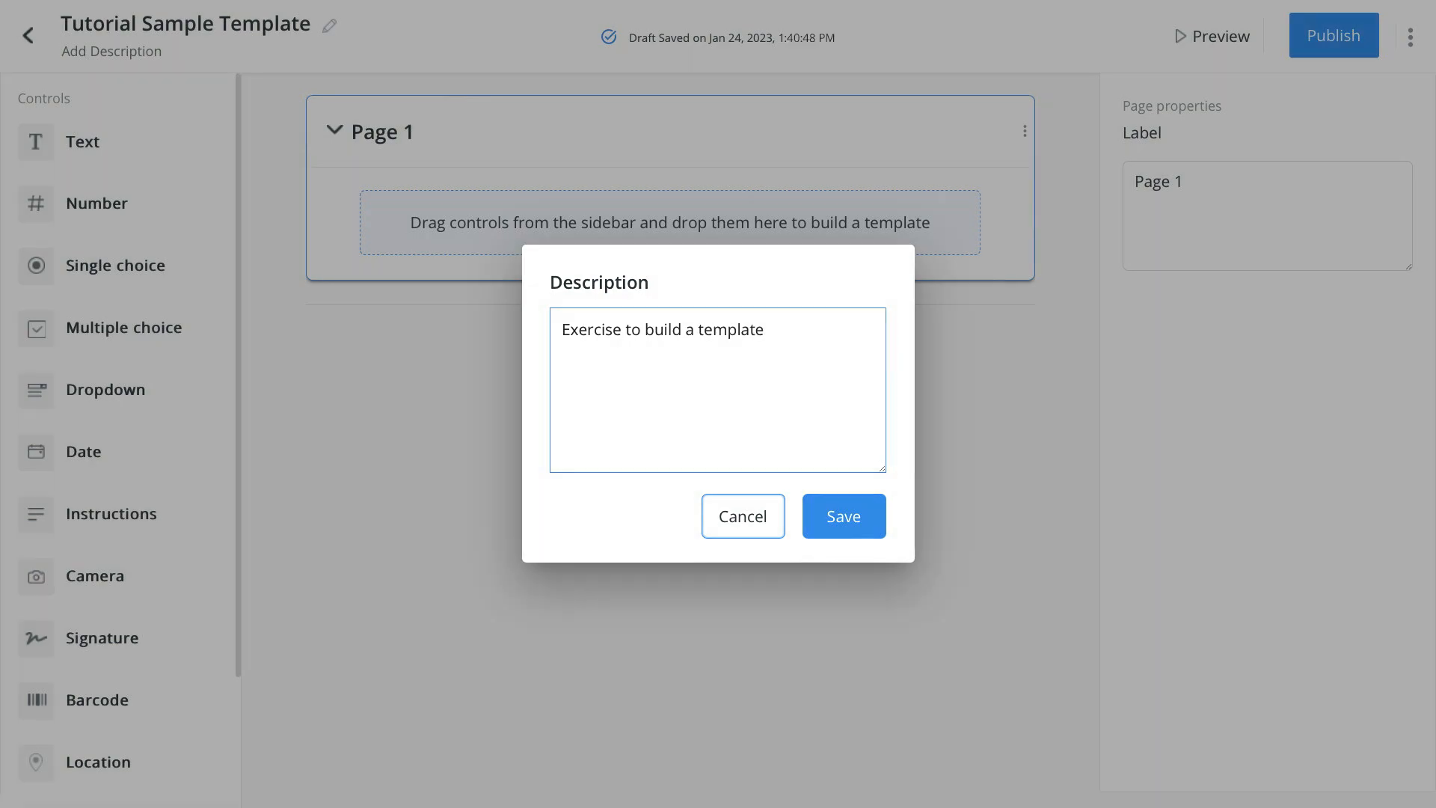
{"action": "left_click", "coordinate": [843, 516]}
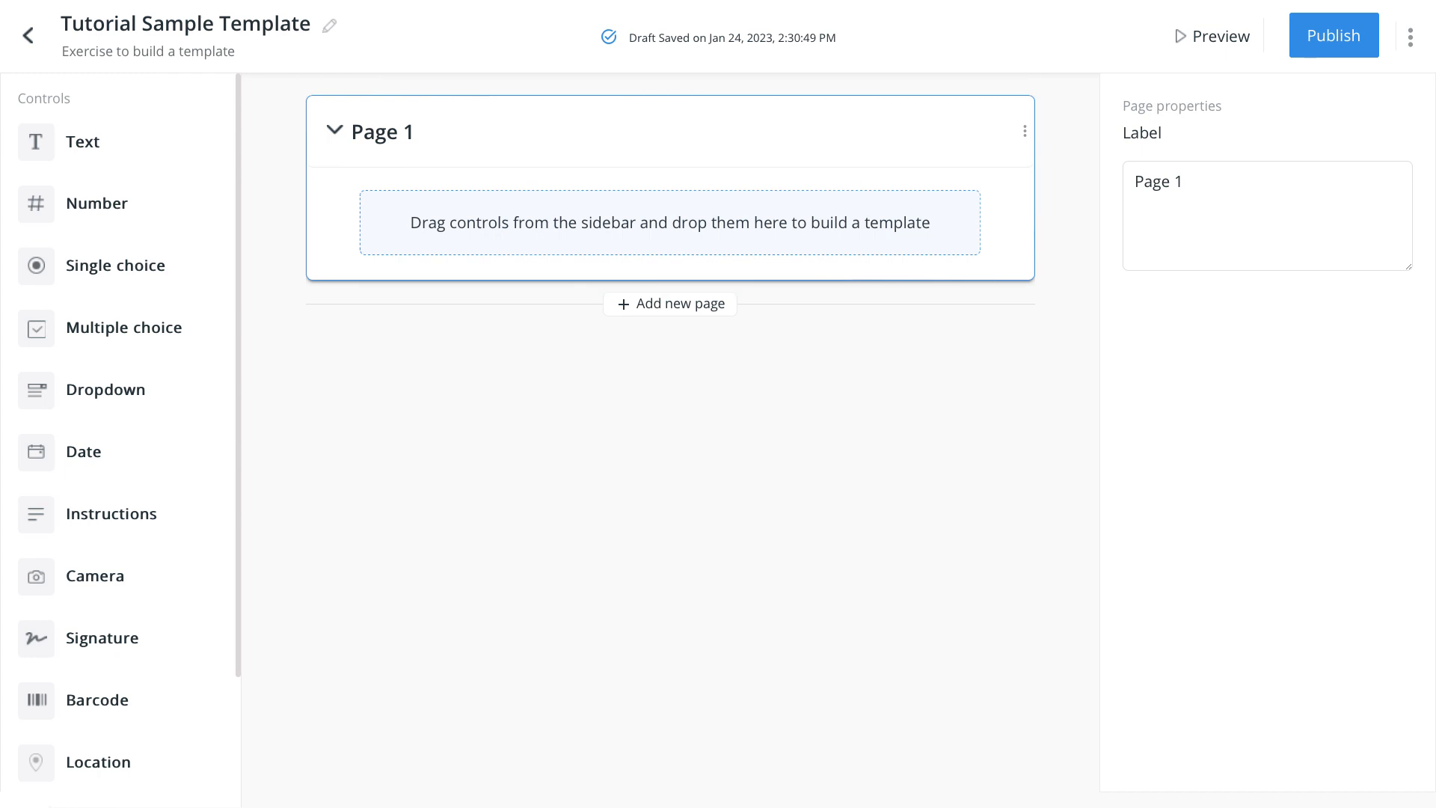
Step: Add a second page to the template and insert a section labelled "General Information" on Page 1
{"action": "left_click", "coordinate": [670, 303]}
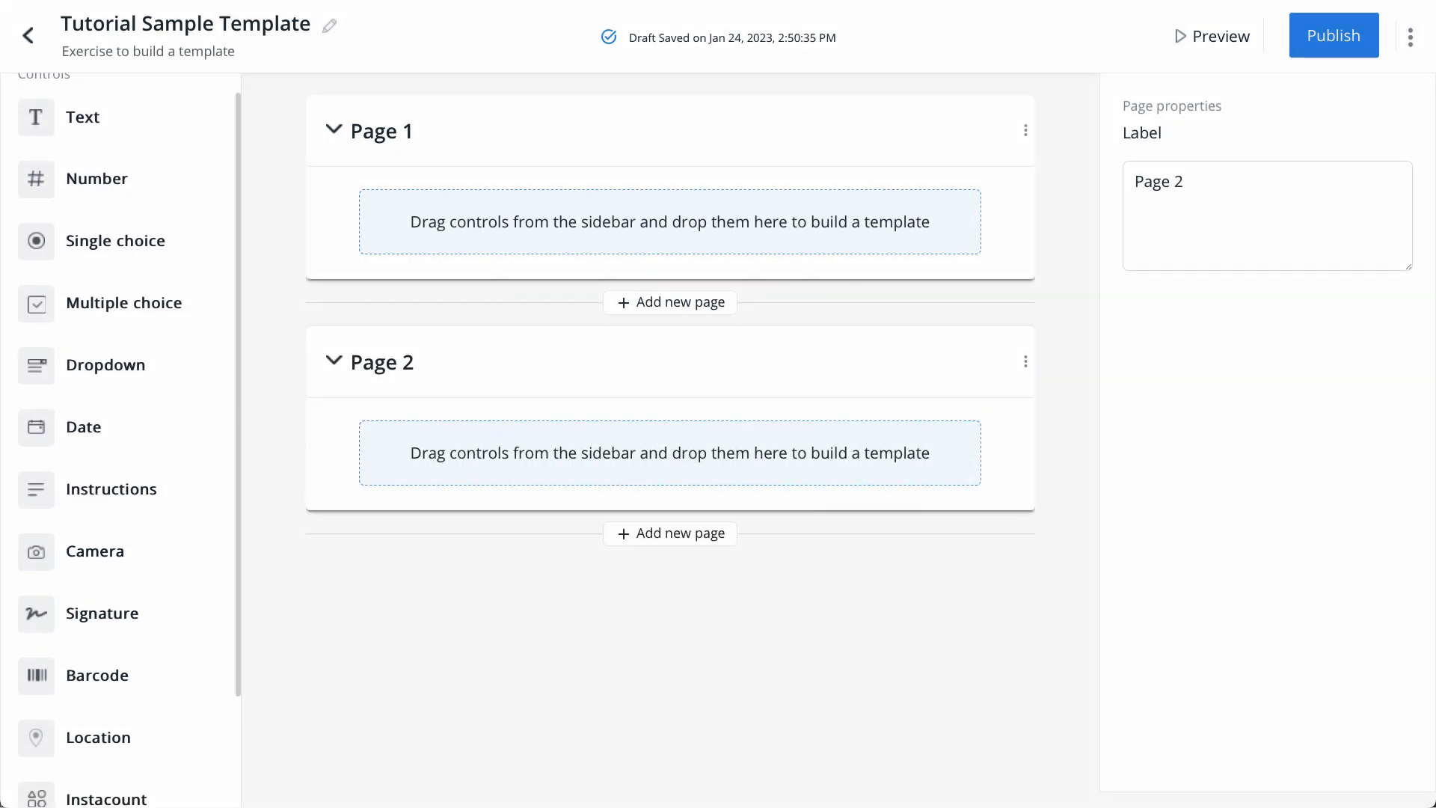
{"action": "scroll", "coordinate": [120, 448], "scroll_direction": "down", "scroll_amount": 3}
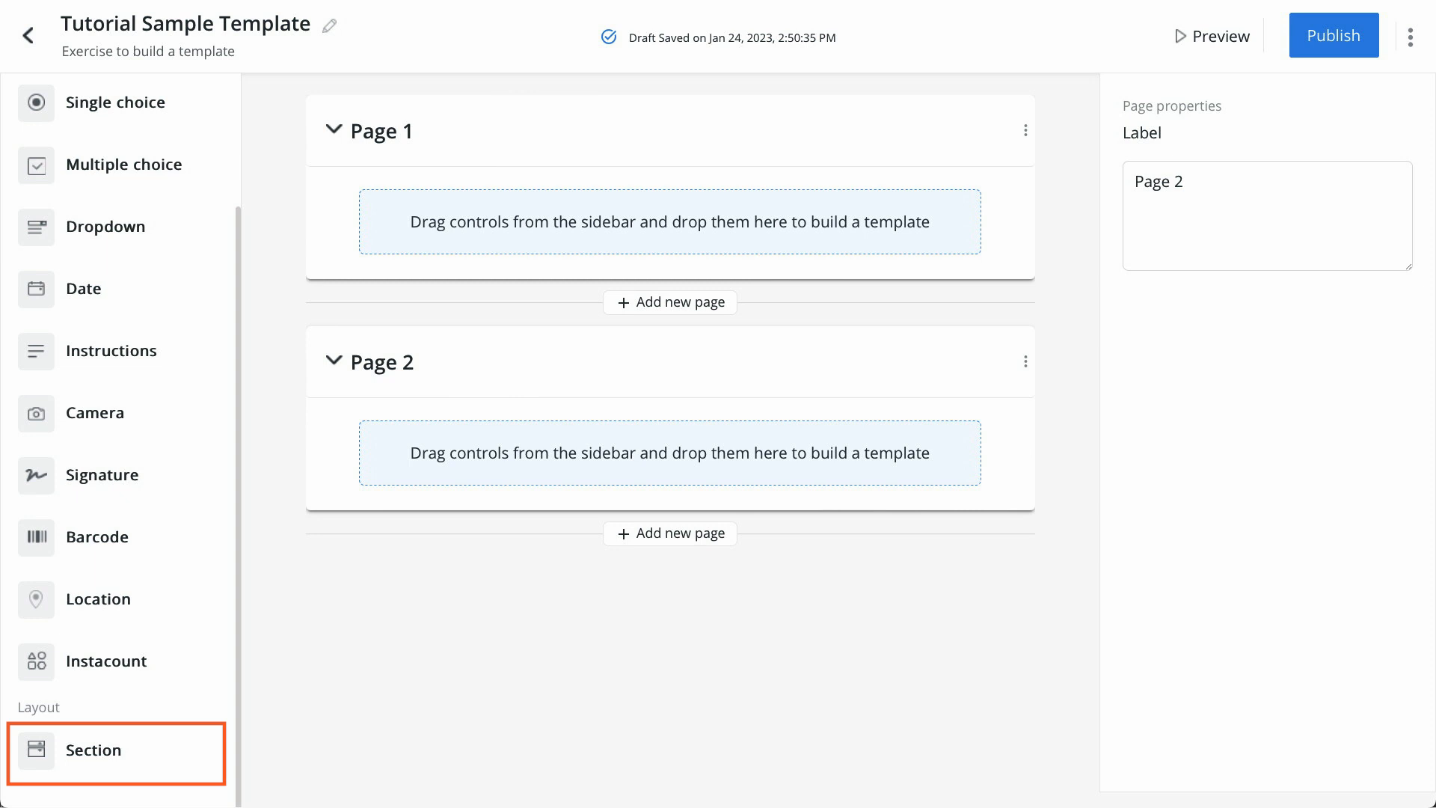
{"action": "left_click_drag", "start_coordinate": [93, 750], "coordinate": [676, 258]}
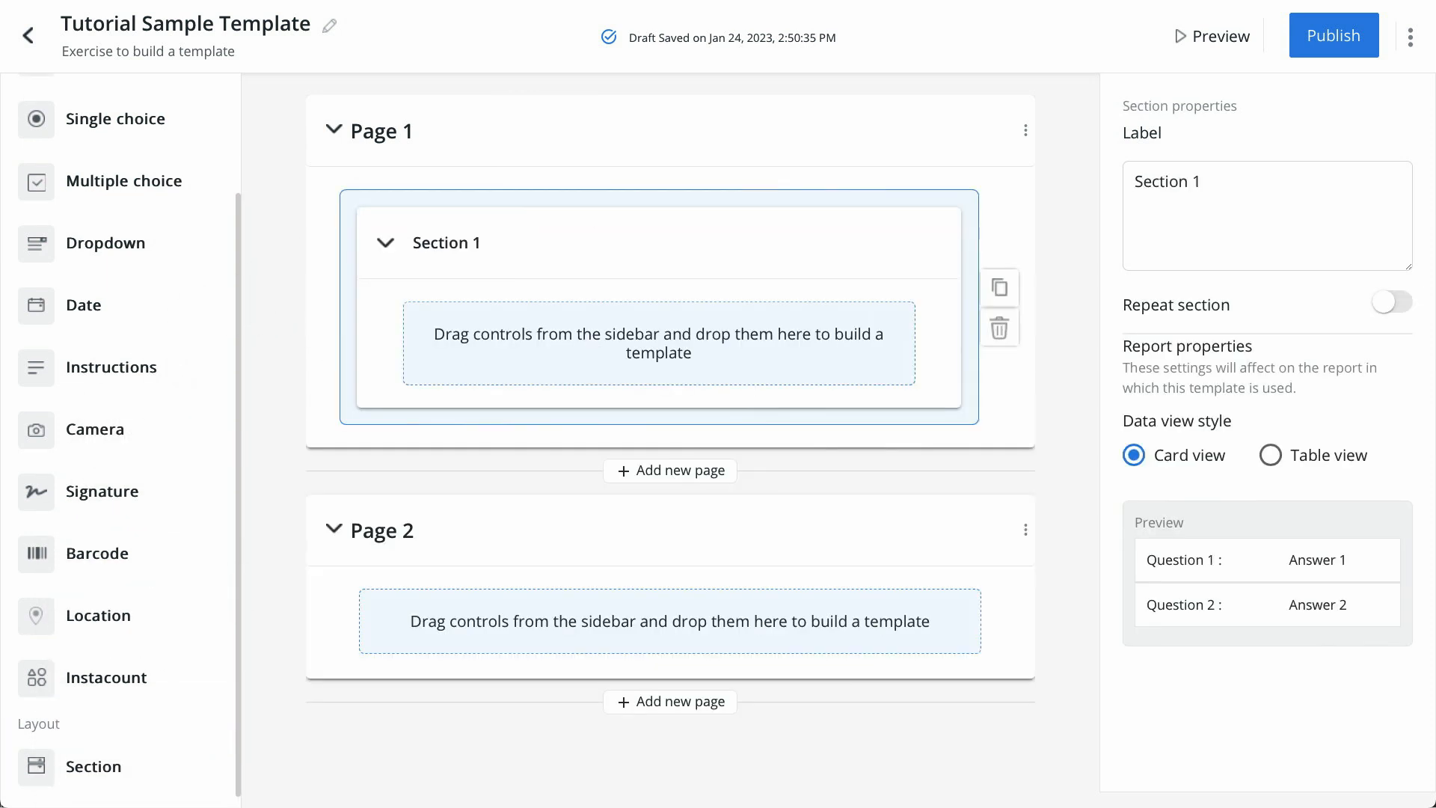
{"action": "triple_click", "coordinate": [1197, 182]}
{"action": "type", "text": "Ge"}
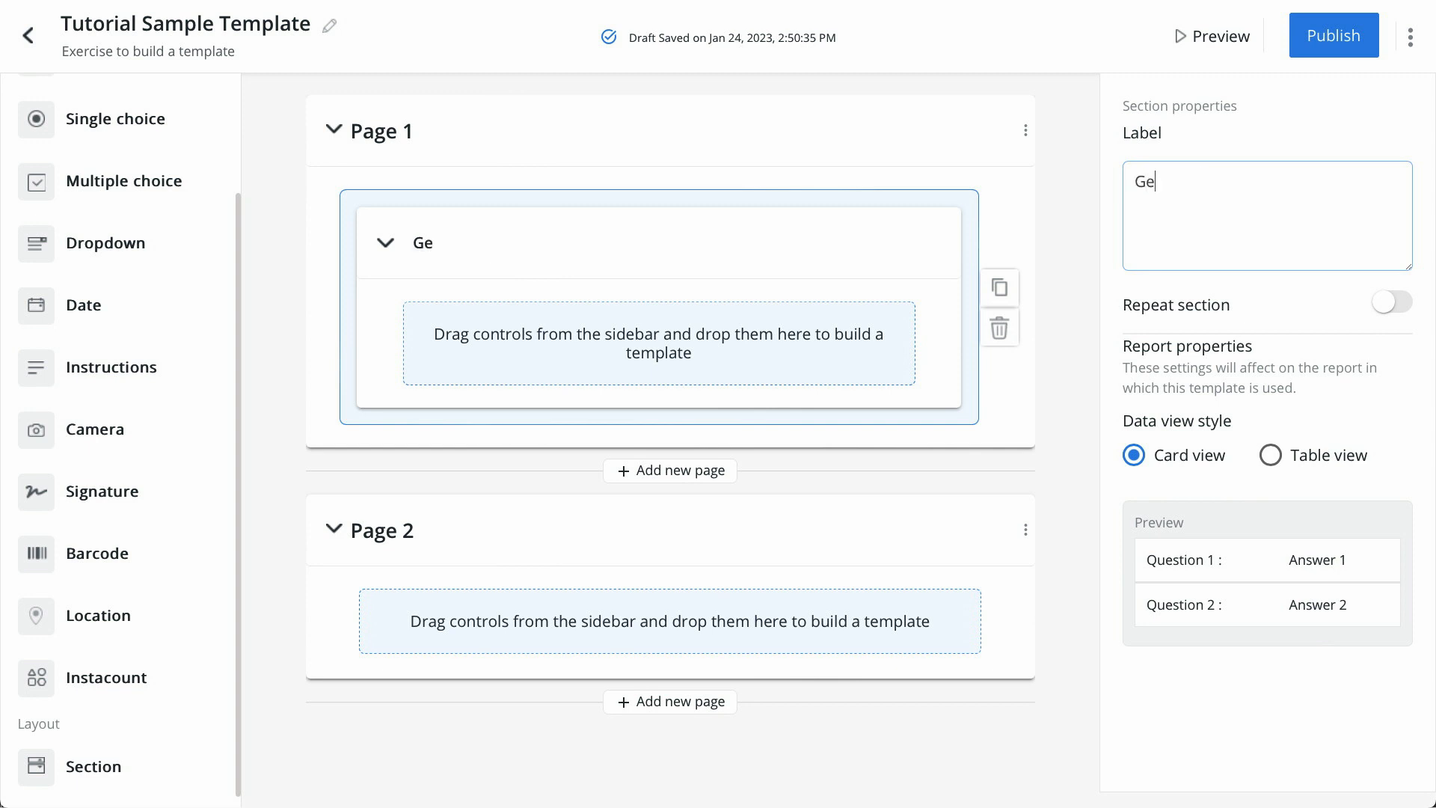
{"action": "type", "text": "neral Information"}
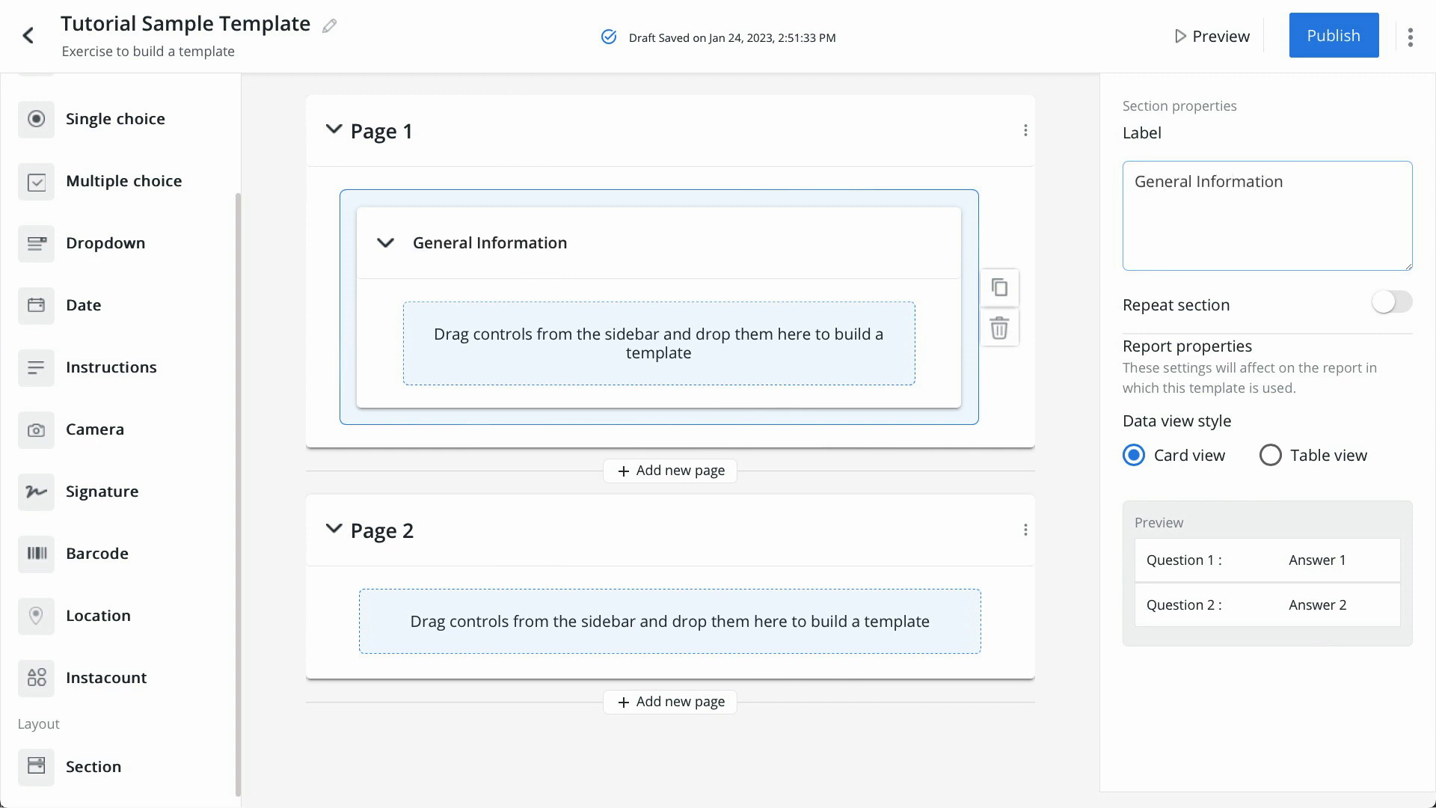
Step: Insert a section on Page 2 and label it "Inspection Details"
{"action": "left_click", "coordinate": [670, 131]}
{"action": "left_click_drag", "start_coordinate": [92, 750], "coordinate": [523, 635]}
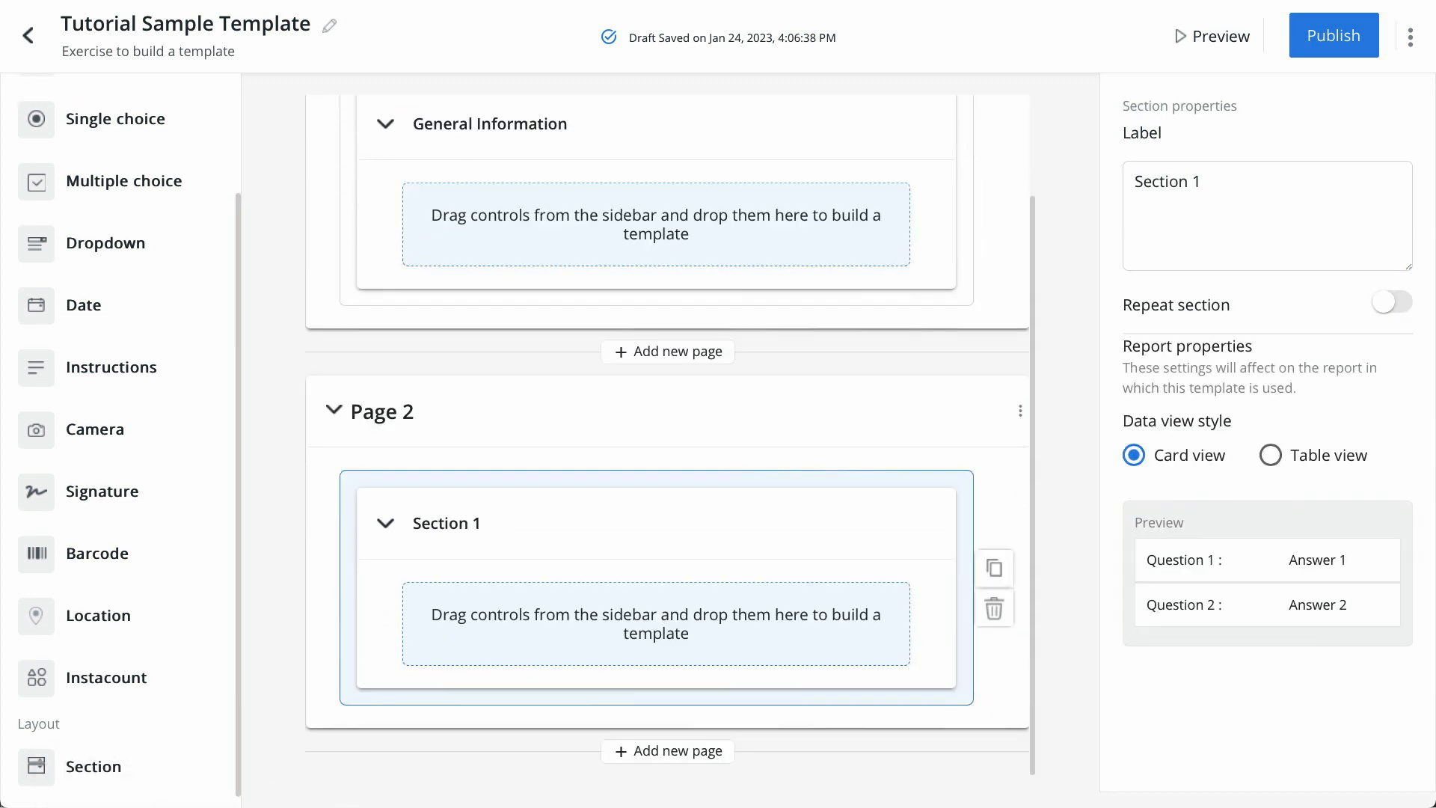
{"action": "type", "text": "Inspection Details"}
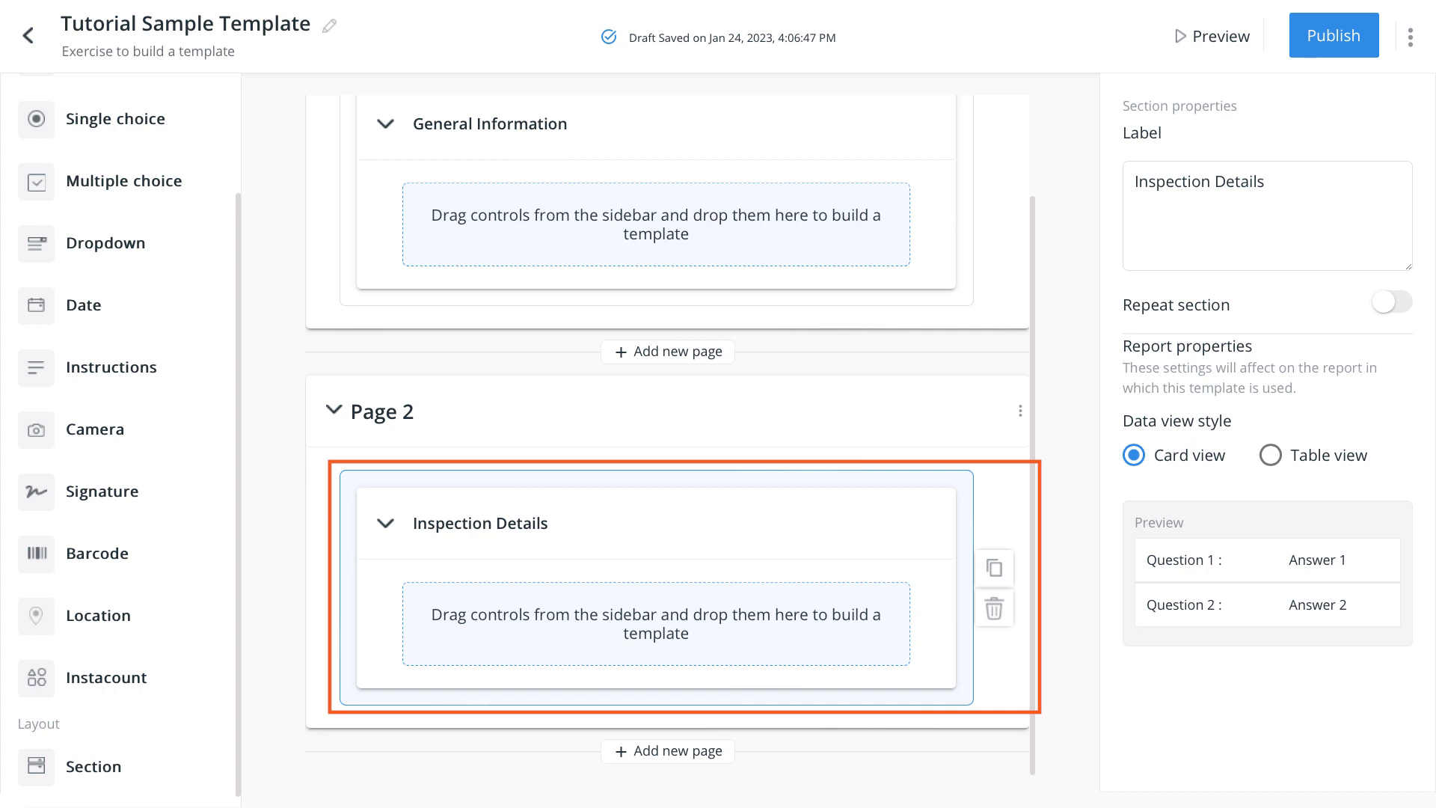
Step: Duplicate the Inspection Details section on Page 2 and label the copy "Sign Off"
{"action": "left_click", "coordinate": [993, 568]}
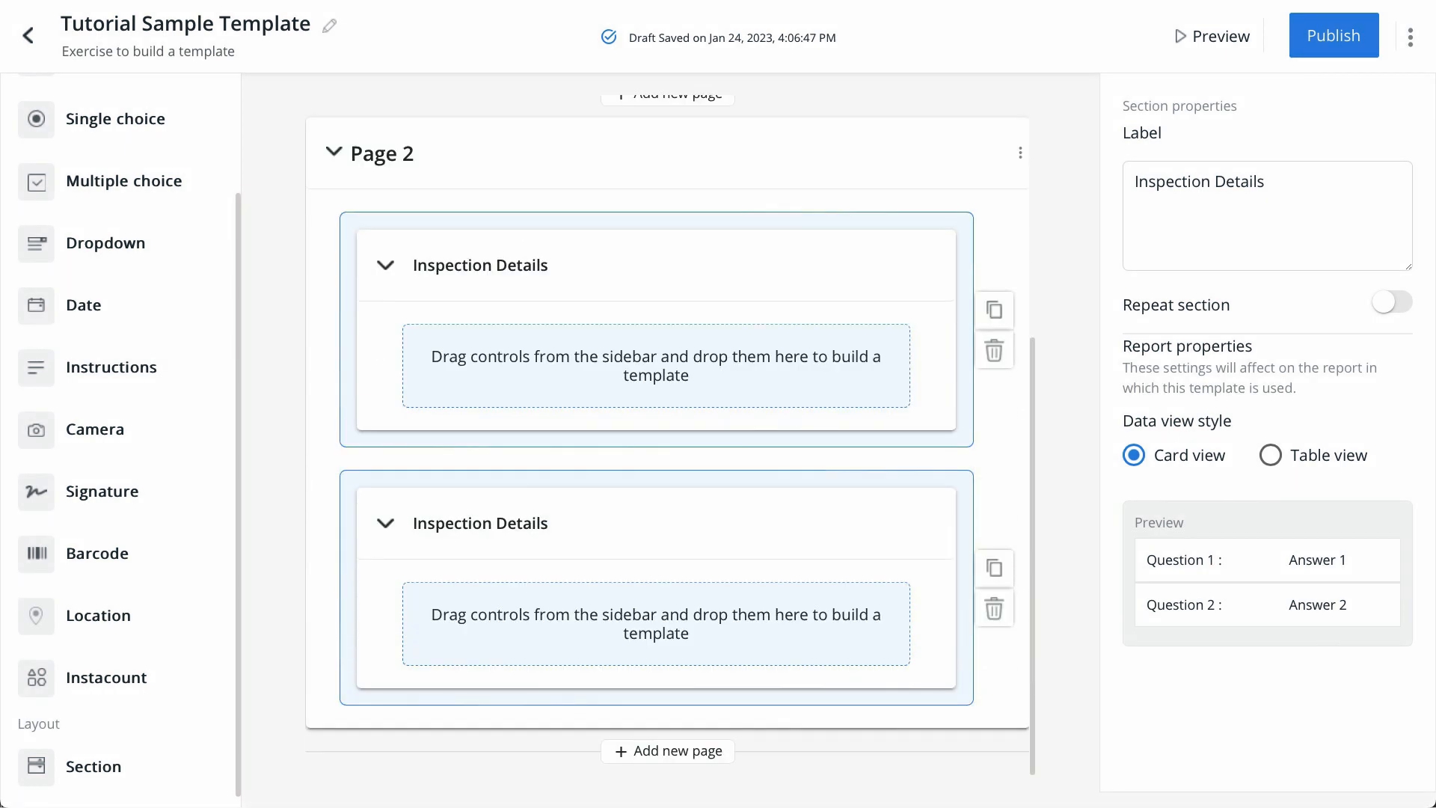
{"action": "triple_click", "coordinate": [1198, 182]}
{"action": "type", "text": "Sign Off"}
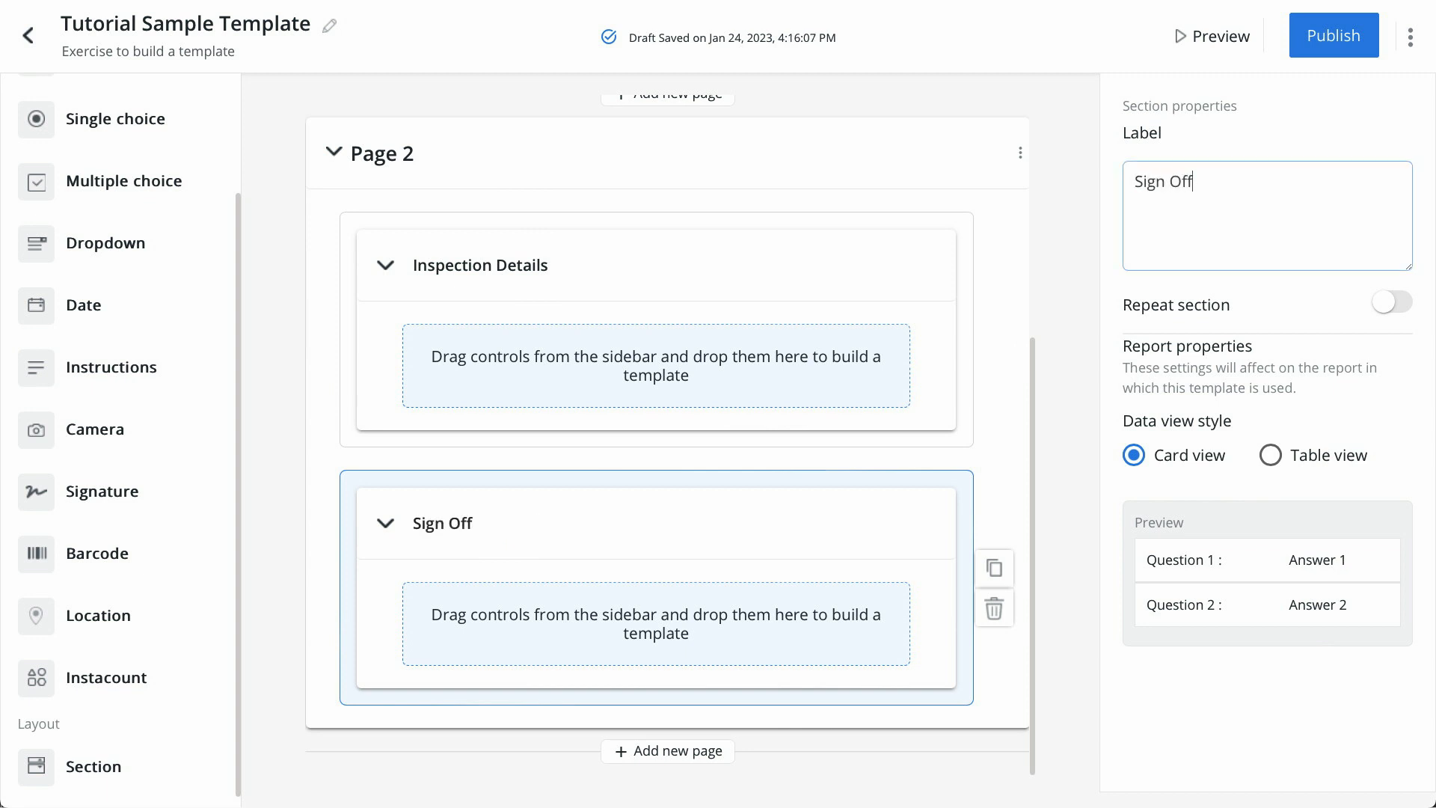
{"action": "key", "text": "Tab"}
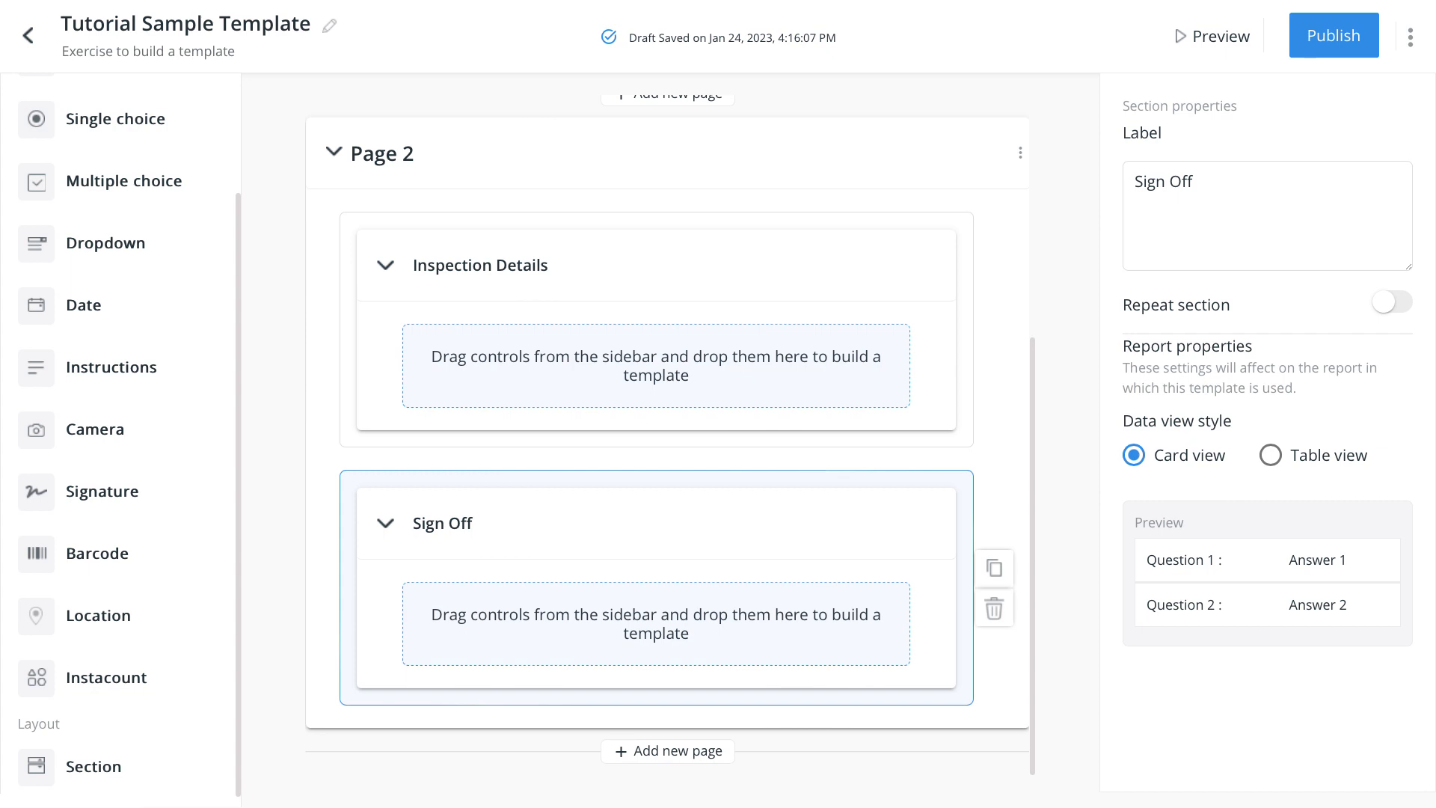
Step: Turn on the Repeat section setting for the Inspection Details section on Page 2
{"action": "left_click", "coordinate": [656, 266]}
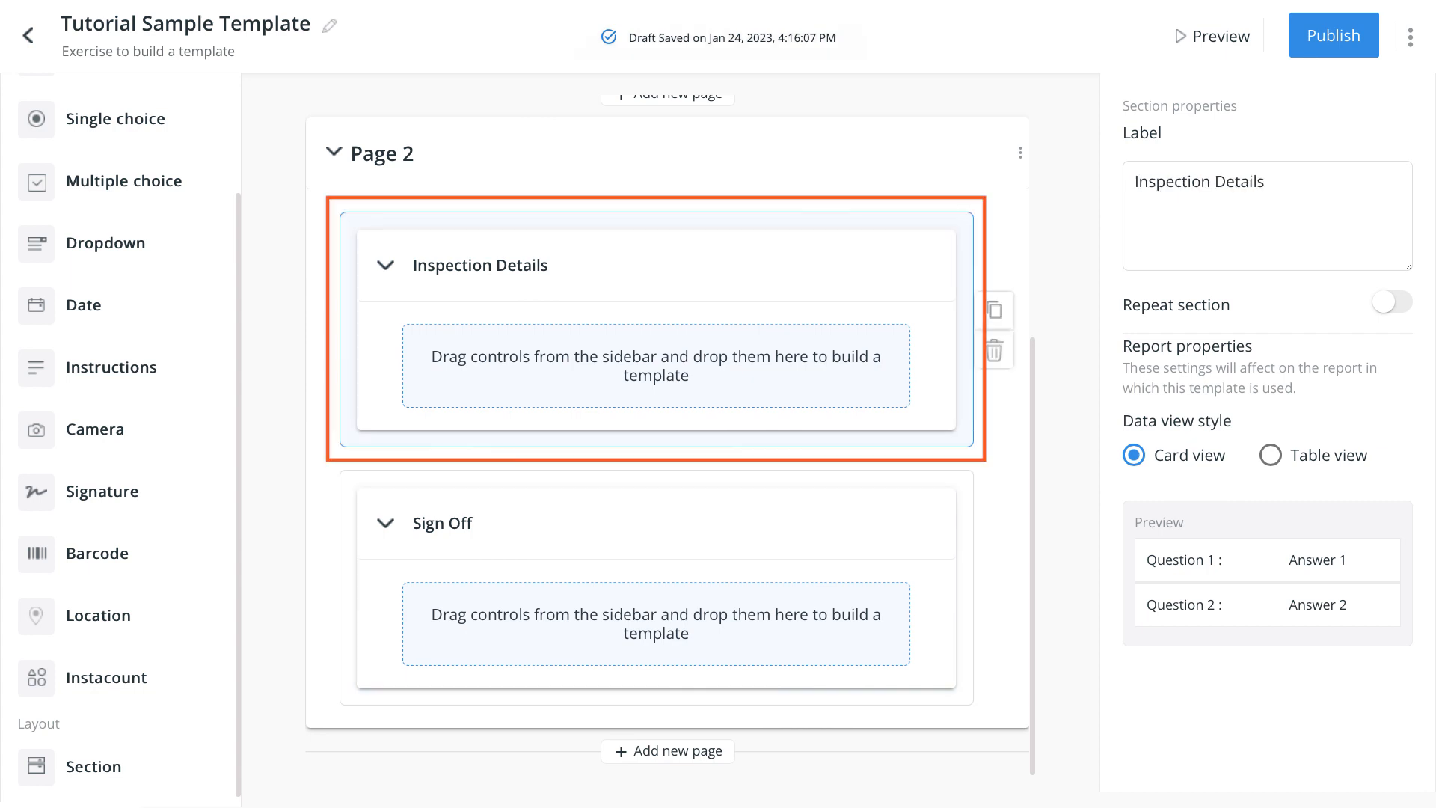
{"action": "left_click", "coordinate": [1392, 302]}
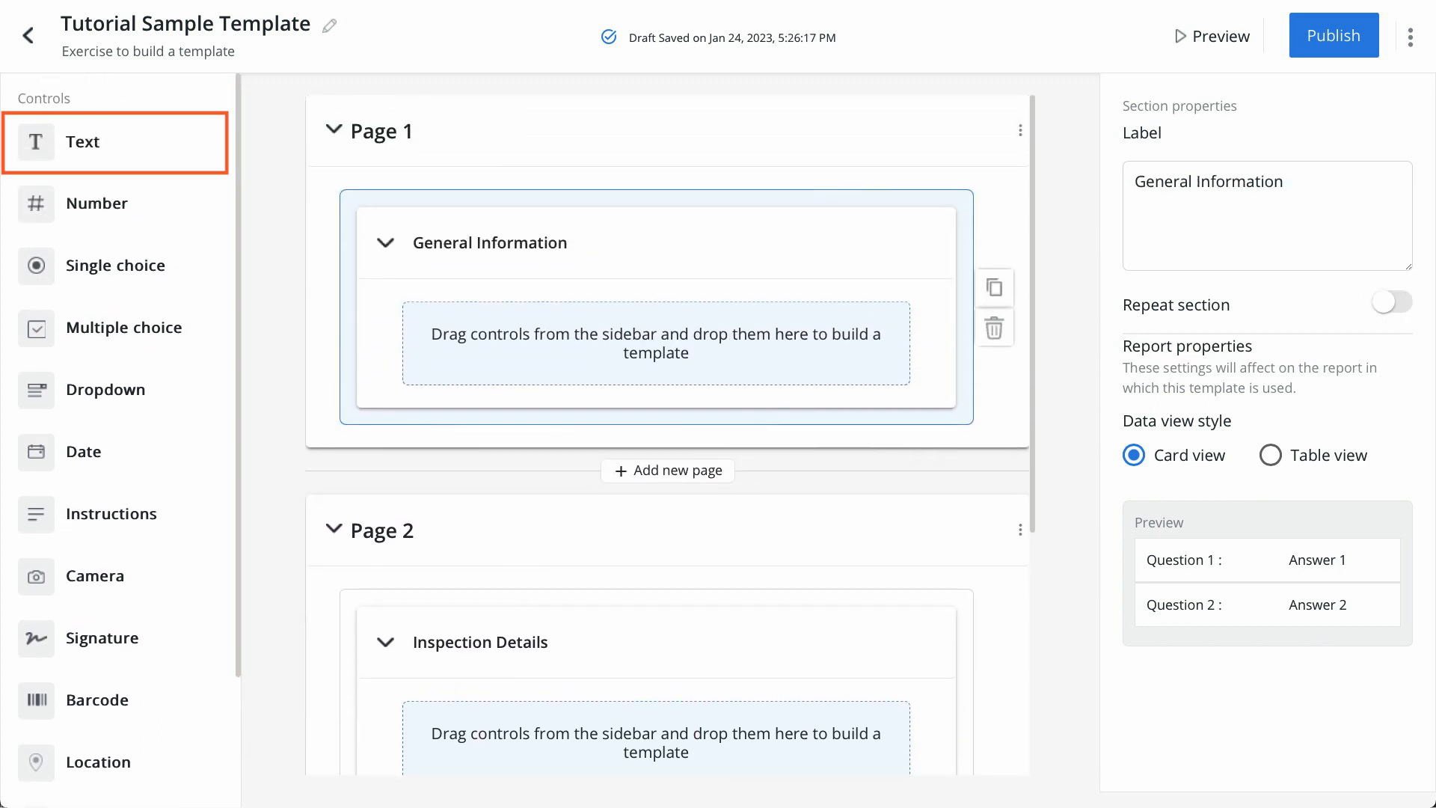
Step: Add a text question labelled "Inspection Title" to the General Information section, with the placeholder "Enter a title for this inspection"
{"action": "left_click_drag", "start_coordinate": [82, 142], "coordinate": [488, 371]}
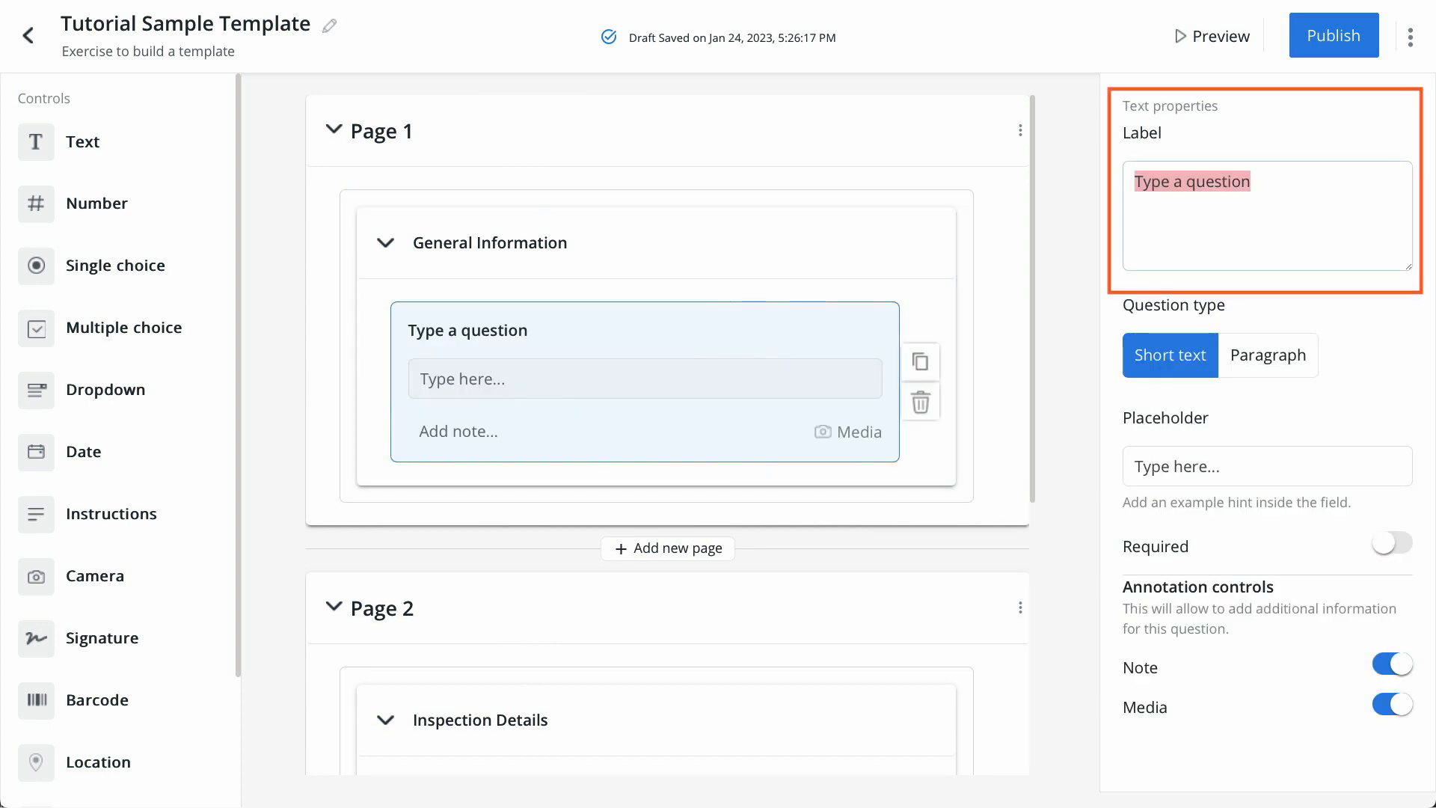
{"action": "type", "text": "Inspection Title"}
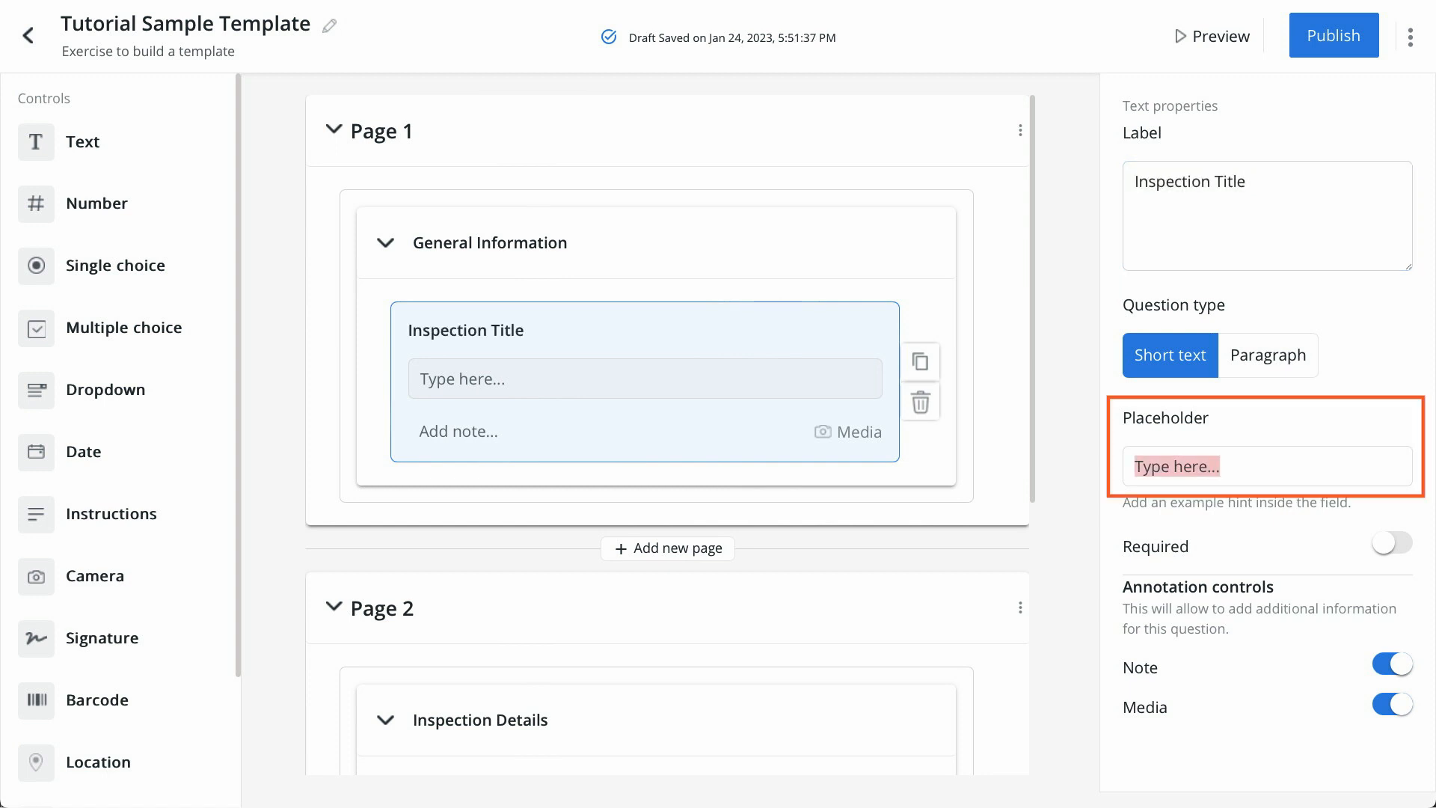
{"action": "type", "text": "Enter a title for thi"}
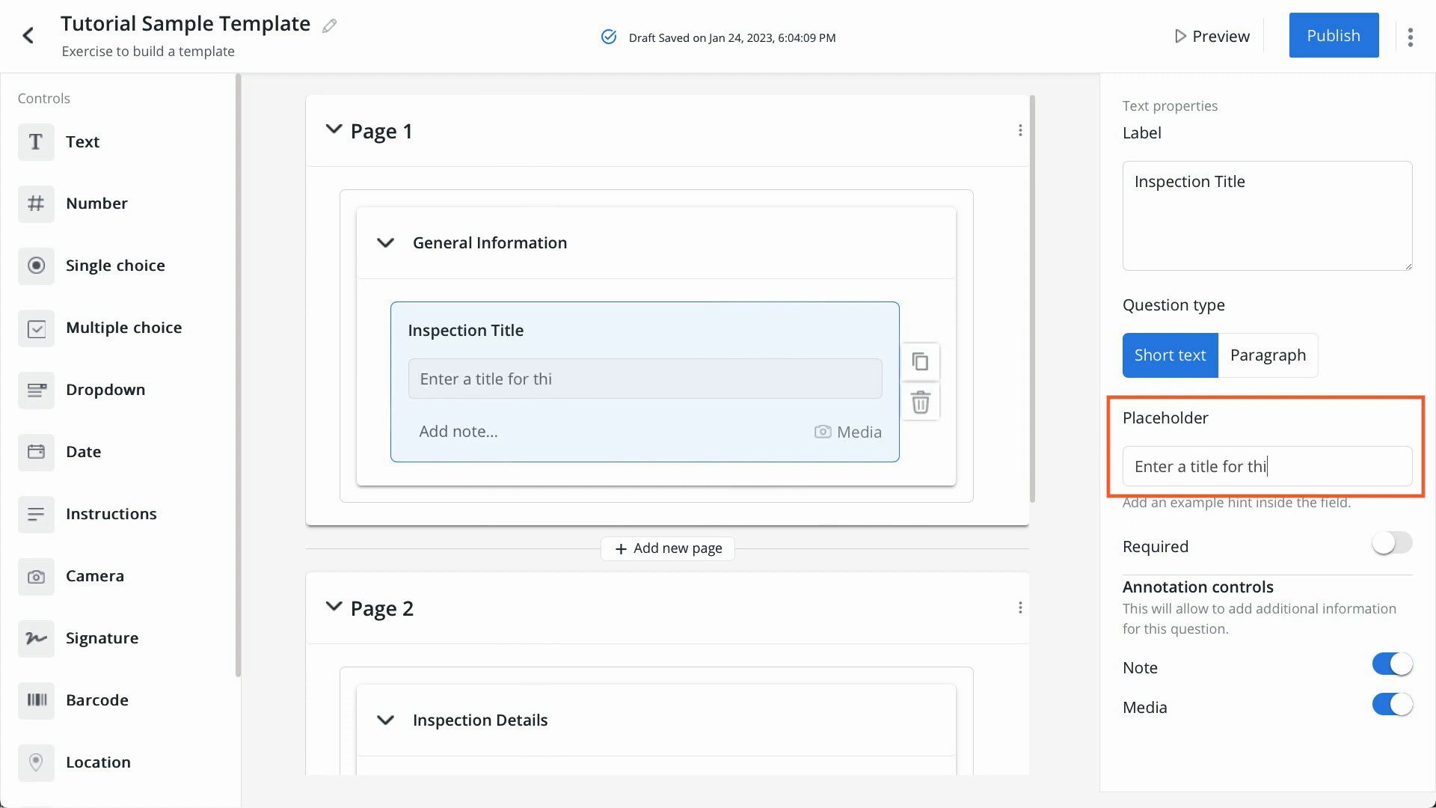
{"action": "type", "text": "s inspection"}
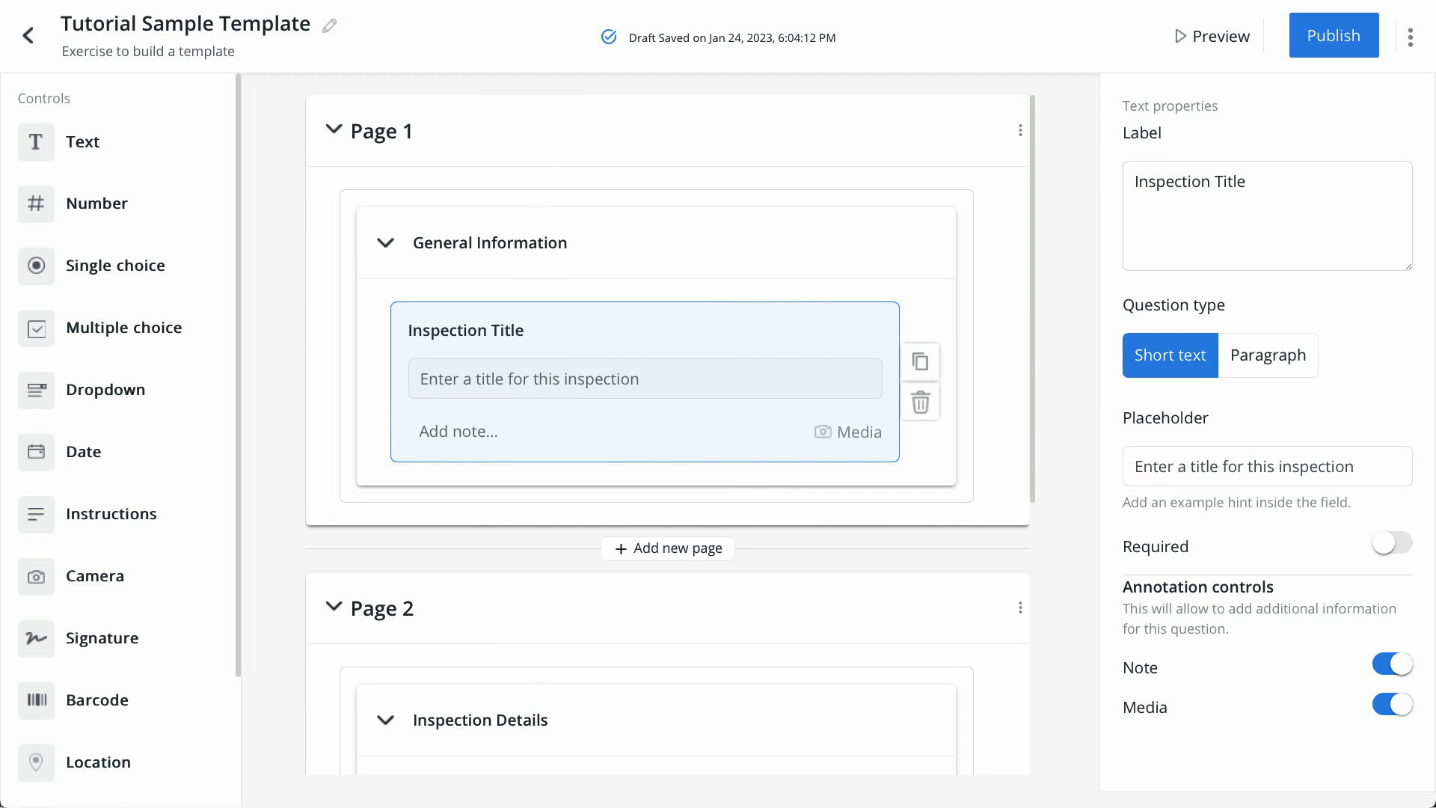
Step: Make the Inspection Title question required and turn off its Note and Media annotations
{"action": "left_click", "coordinate": [1392, 542]}
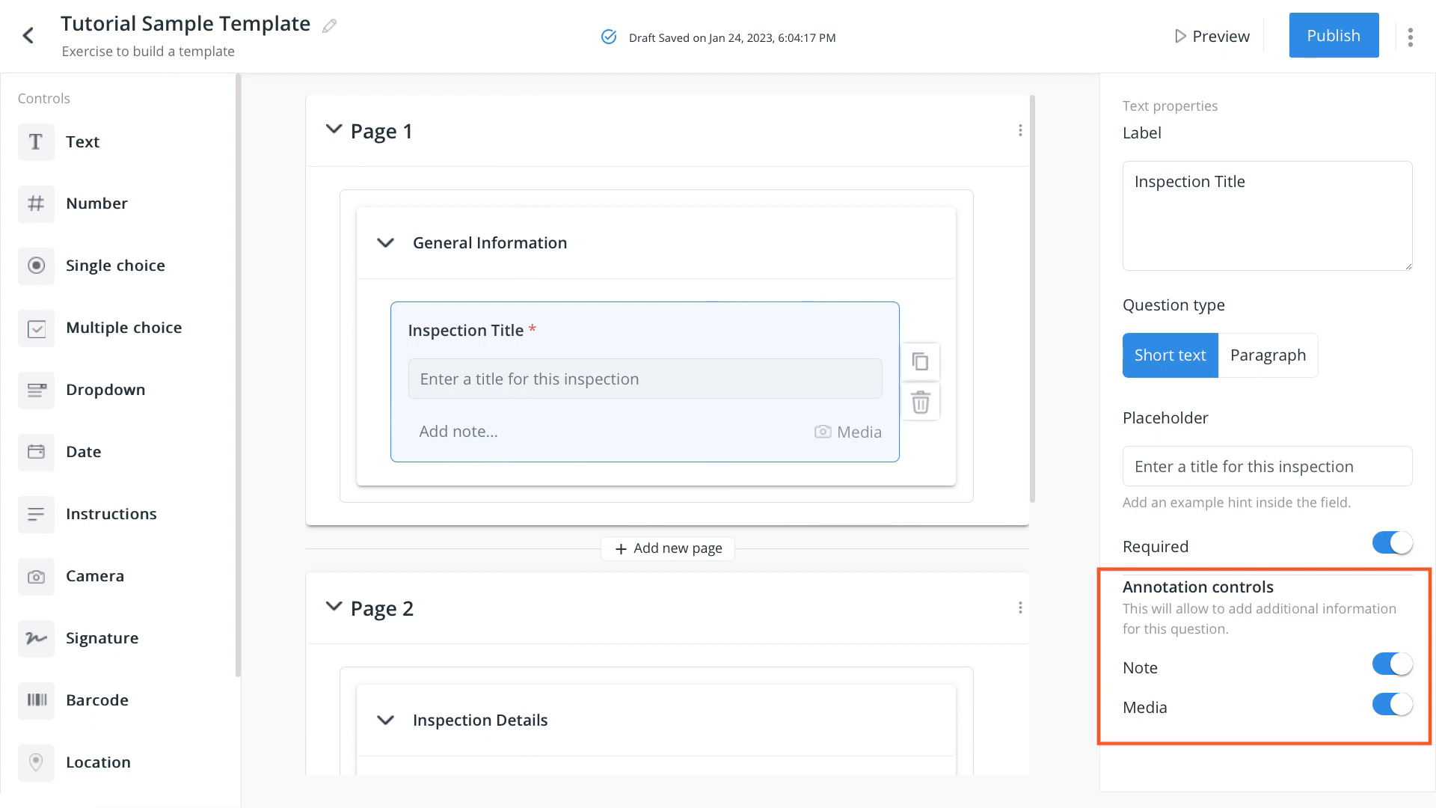
{"action": "left_click", "coordinate": [1393, 664]}
{"action": "left_click", "coordinate": [1400, 703]}
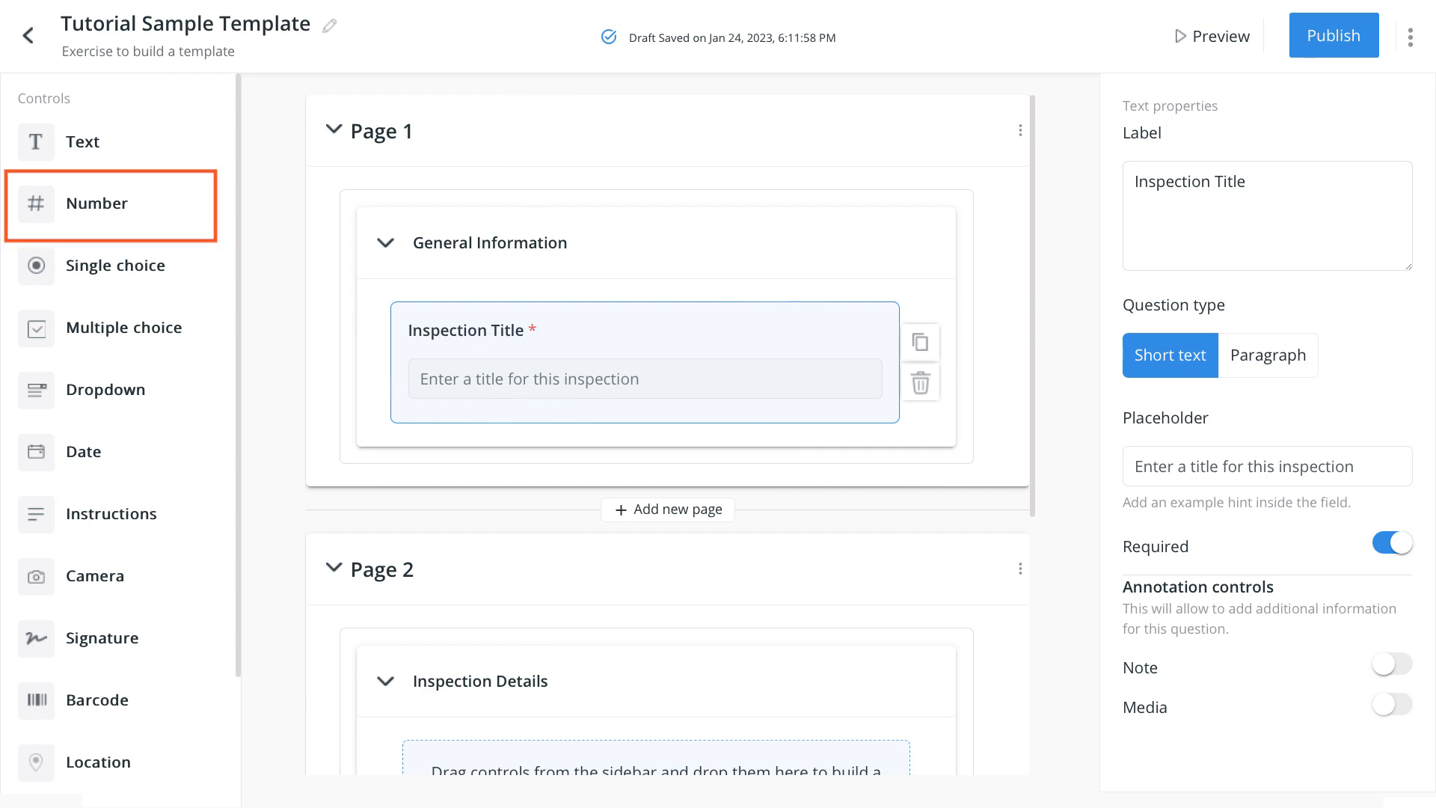
Step: Add a number question labelled "Reference Number" below Inspection Title, with the placeholder "Enter the reference number of the inspection"
{"action": "left_click_drag", "start_coordinate": [97, 202], "coordinate": [469, 464]}
{"action": "double_click", "coordinate": [1164, 181]}
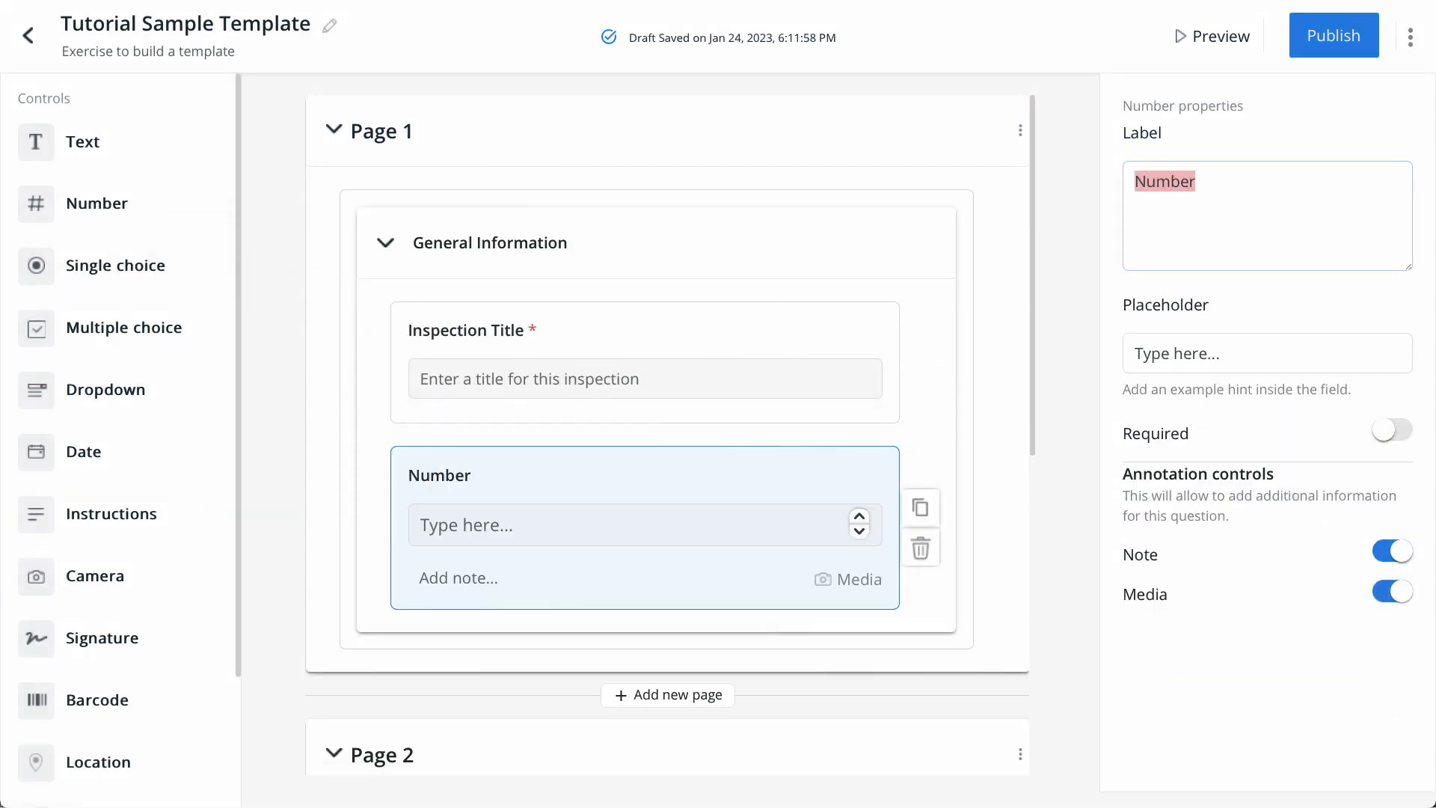
{"action": "type", "text": "Reference Number"}
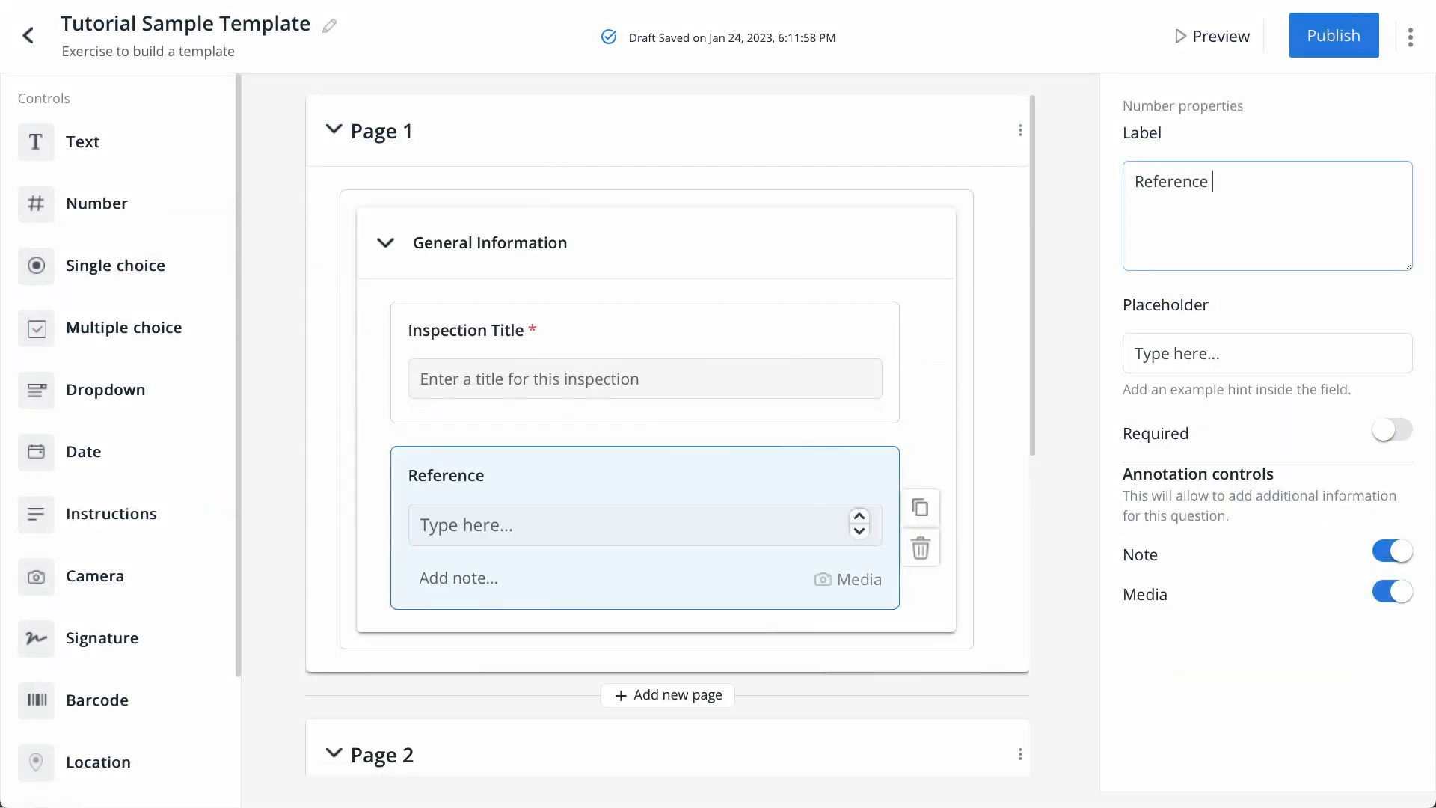
{"action": "key", "text": "Tab"}
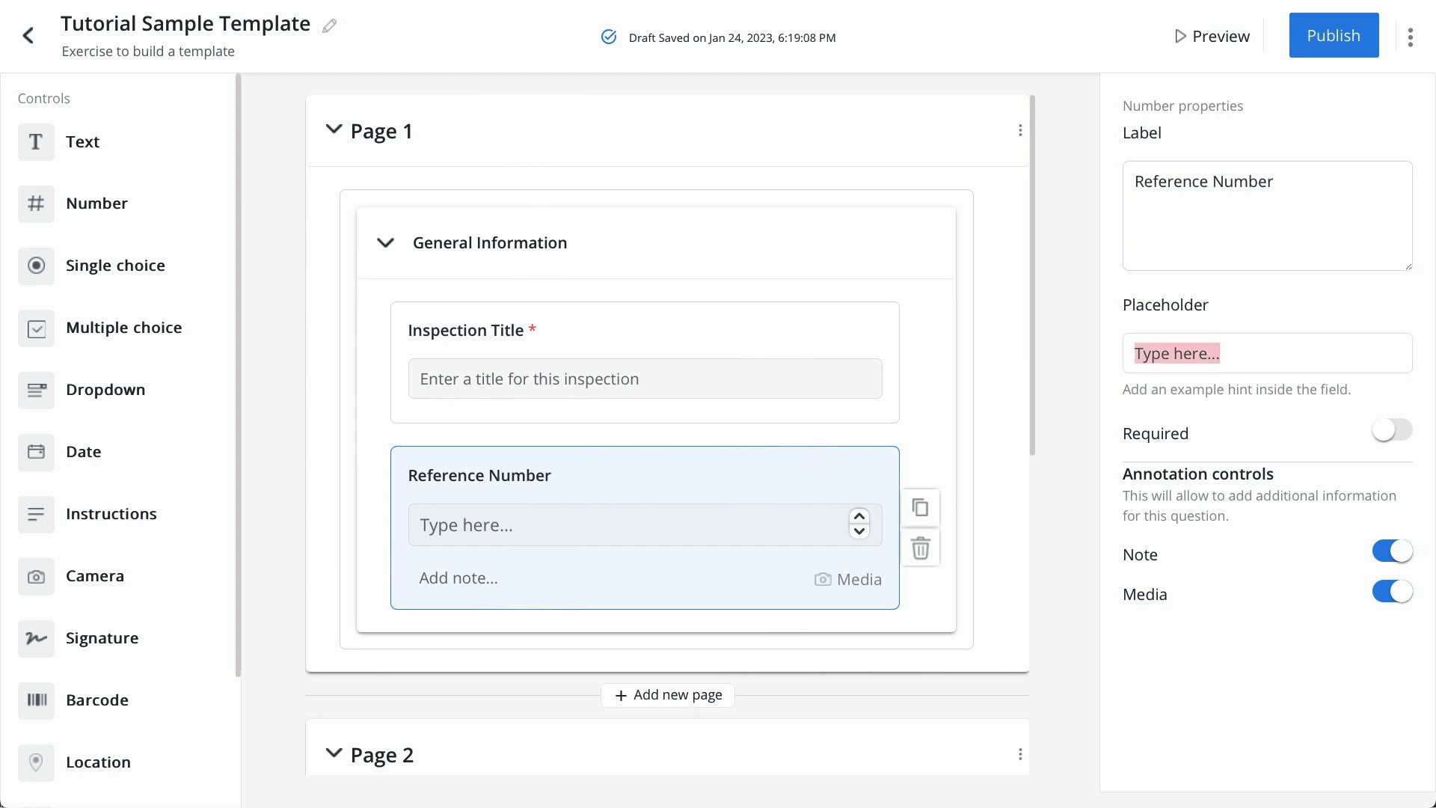
{"action": "type", "text": "Enter the refer"}
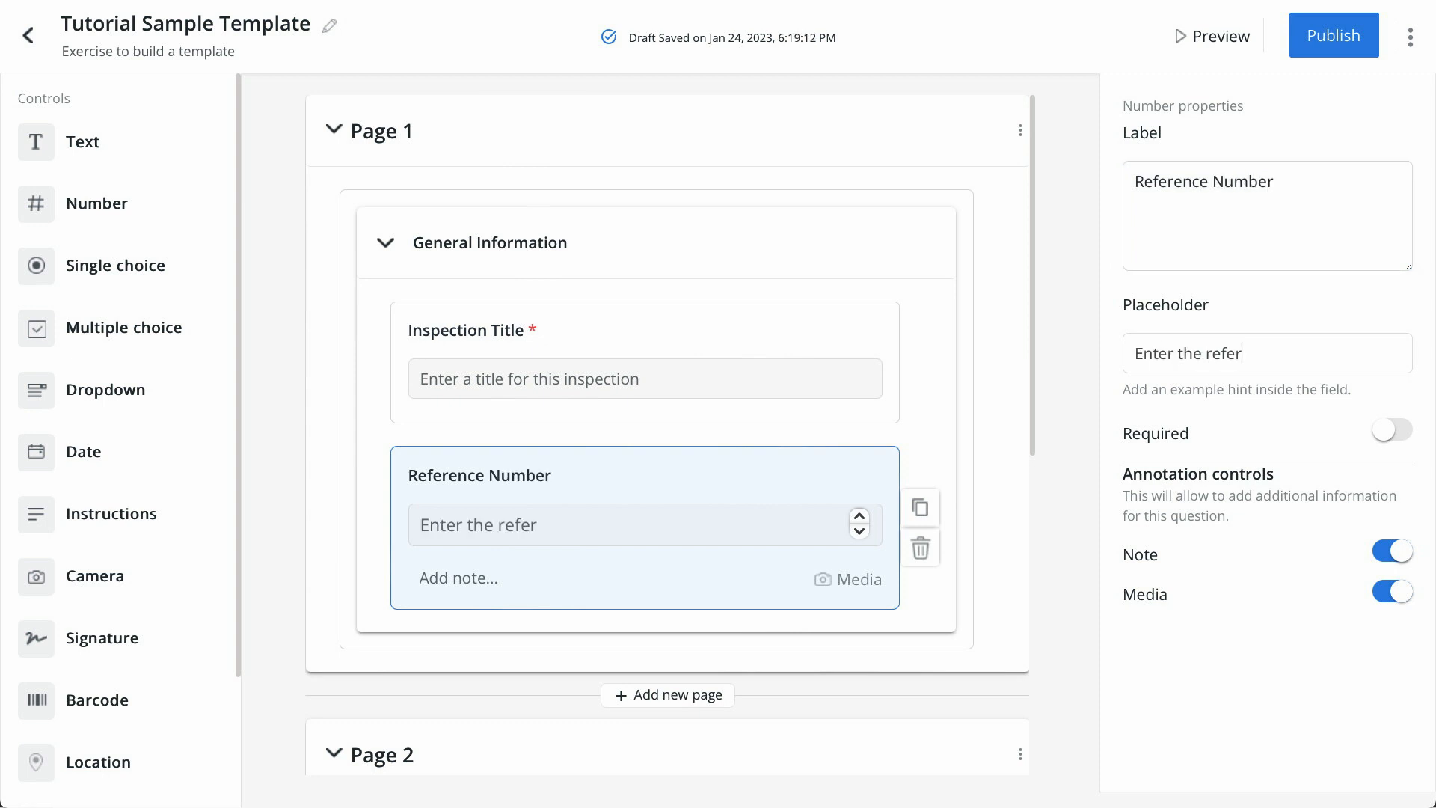
{"action": "type", "text": "ence number of the inspection"}
Step: Make the Reference Number question required and turn off its Note and Media annotations
{"action": "left_click", "coordinate": [1390, 431]}
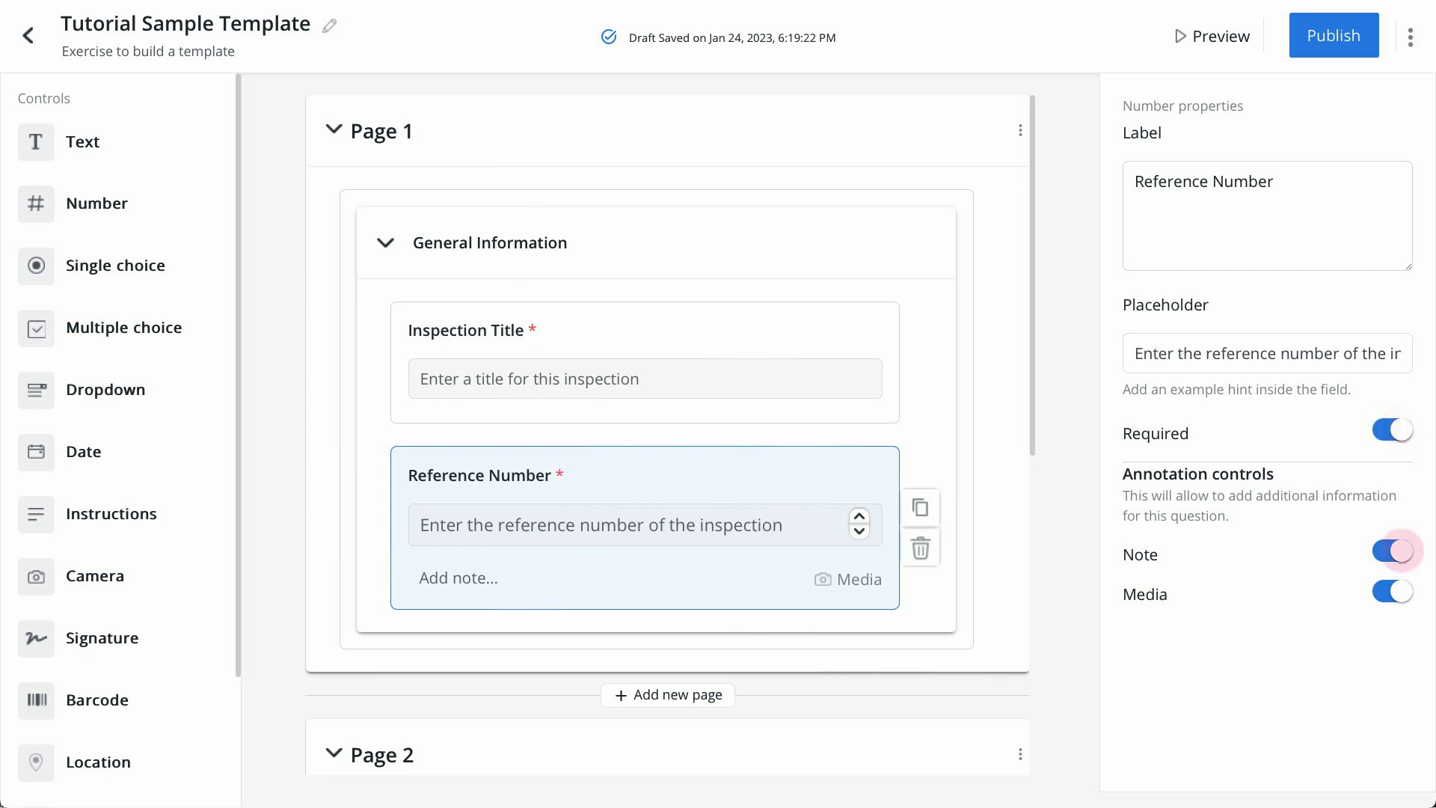
{"action": "left_click", "coordinate": [1393, 551]}
{"action": "left_click", "coordinate": [1392, 592]}
Step: Add a single choice question labelled "Inspection Results" to the Inspection Details section on Page 2
{"action": "scroll", "coordinate": [667, 434], "scroll_direction": "down", "scroll_amount": 7}
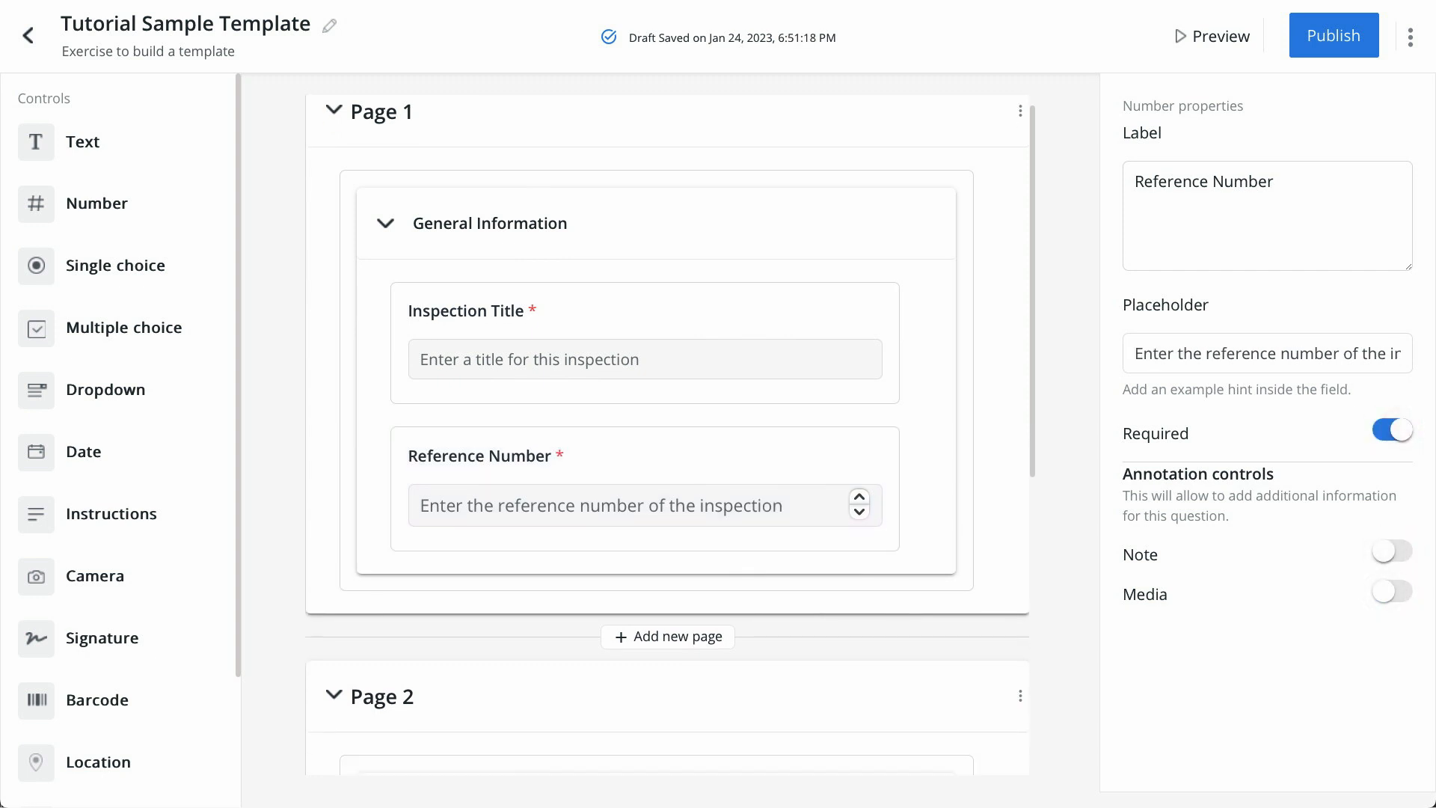
{"action": "scroll", "coordinate": [667, 434], "scroll_direction": "down", "scroll_amount": 2}
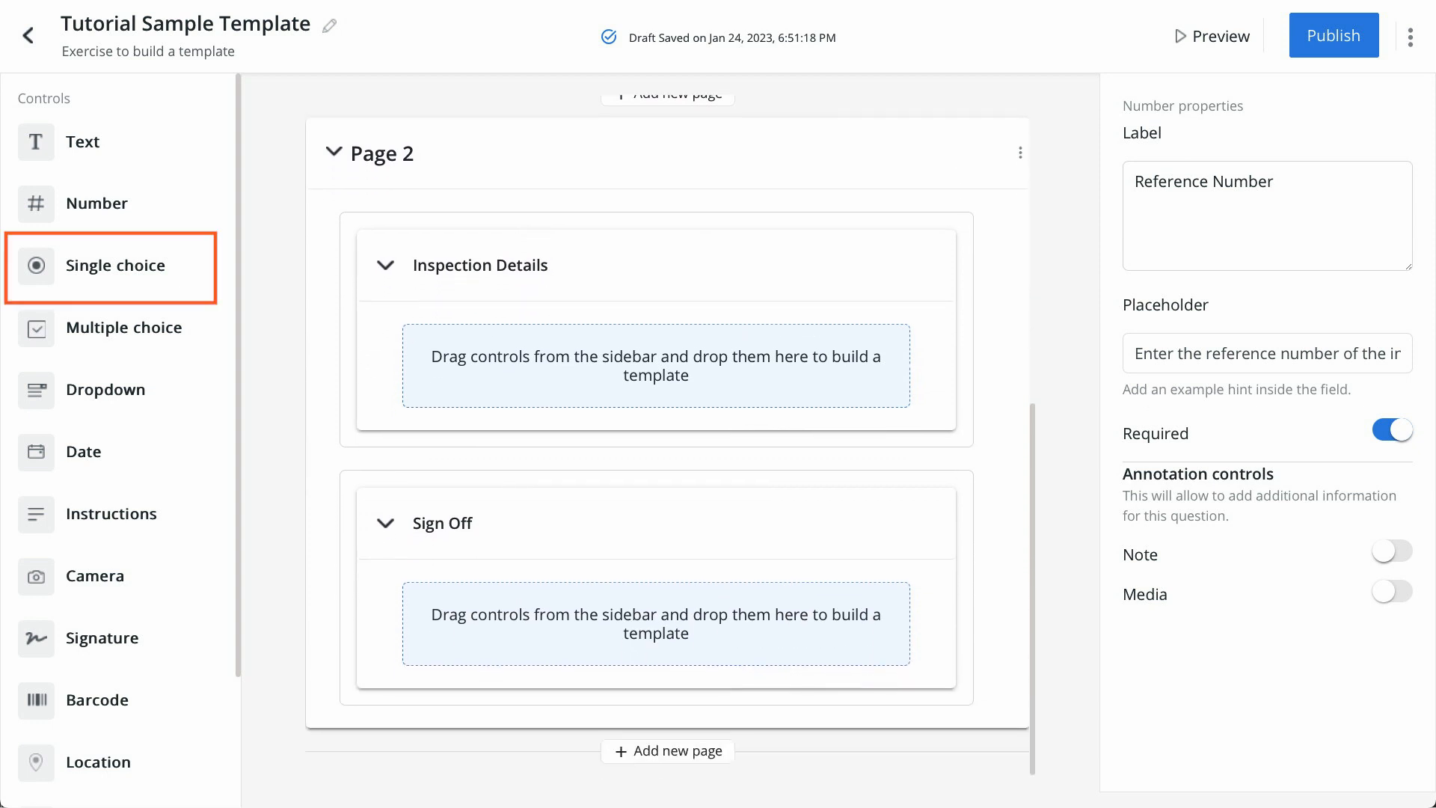
{"action": "left_click_drag", "start_coordinate": [116, 265], "coordinate": [422, 366]}
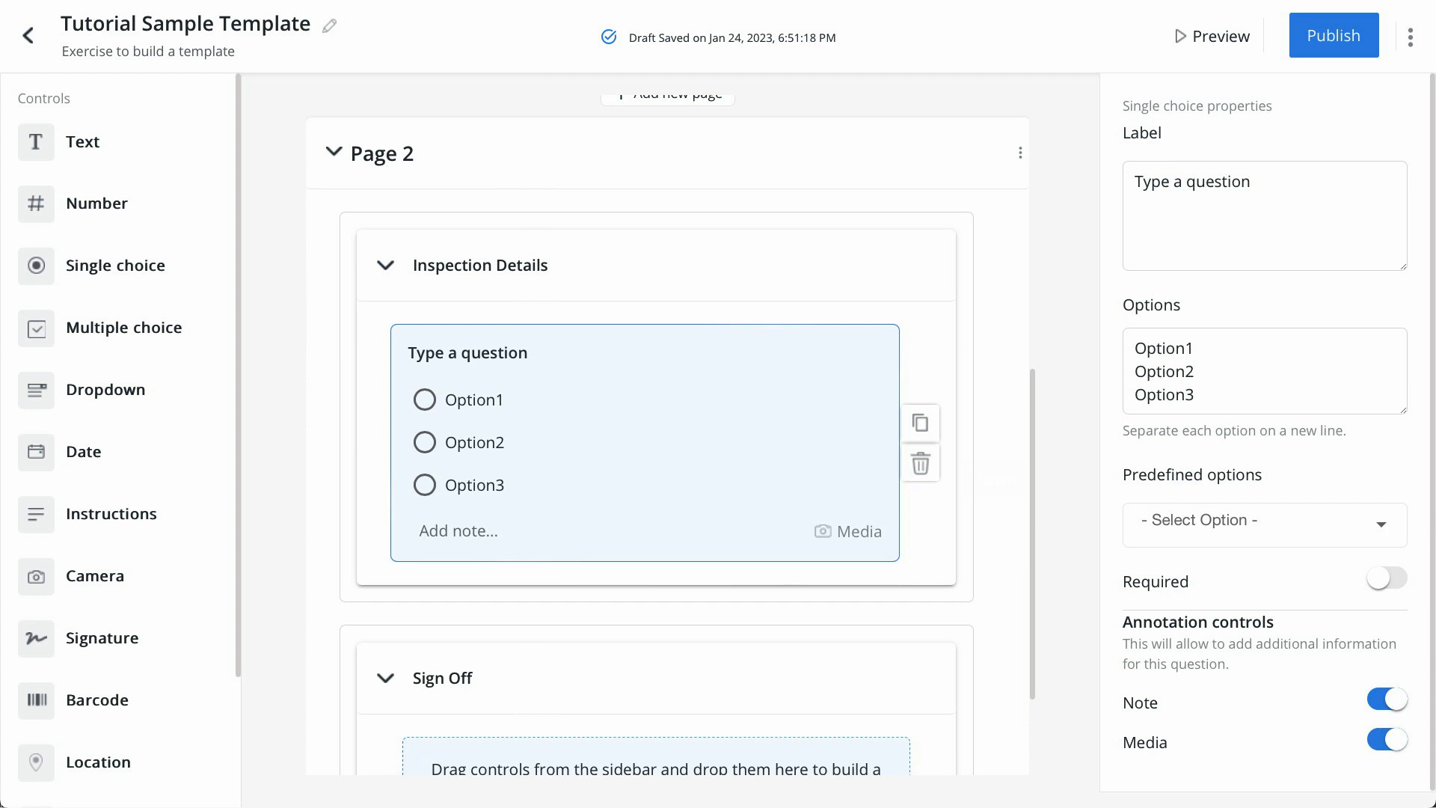
{"action": "triple_click", "coordinate": [1192, 181]}
{"action": "type", "text": "Inspection Results"}
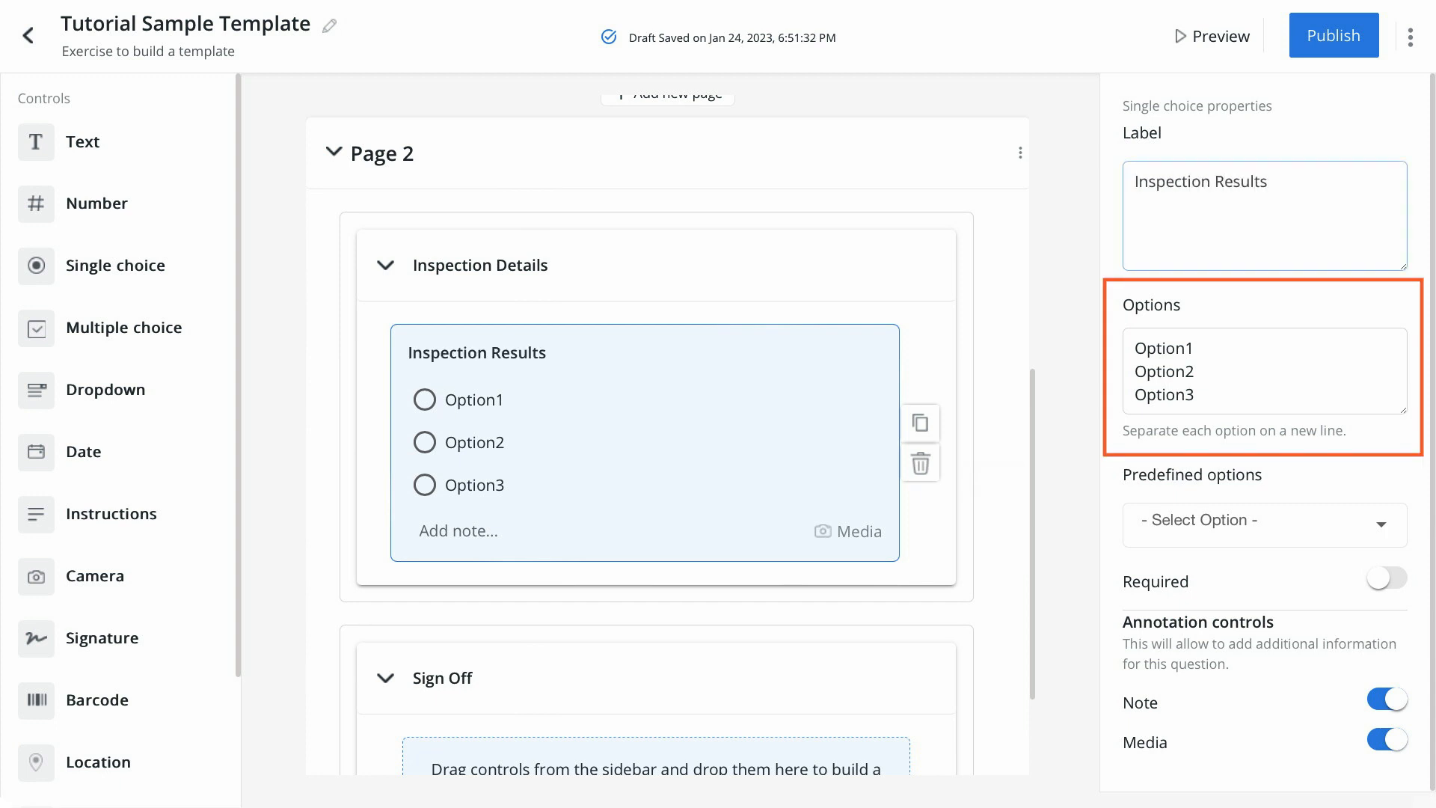
Step: Apply the predefined options "Pass, Fail, NA" to the Inspection Results question
{"action": "triple_click", "coordinate": [1164, 370]}
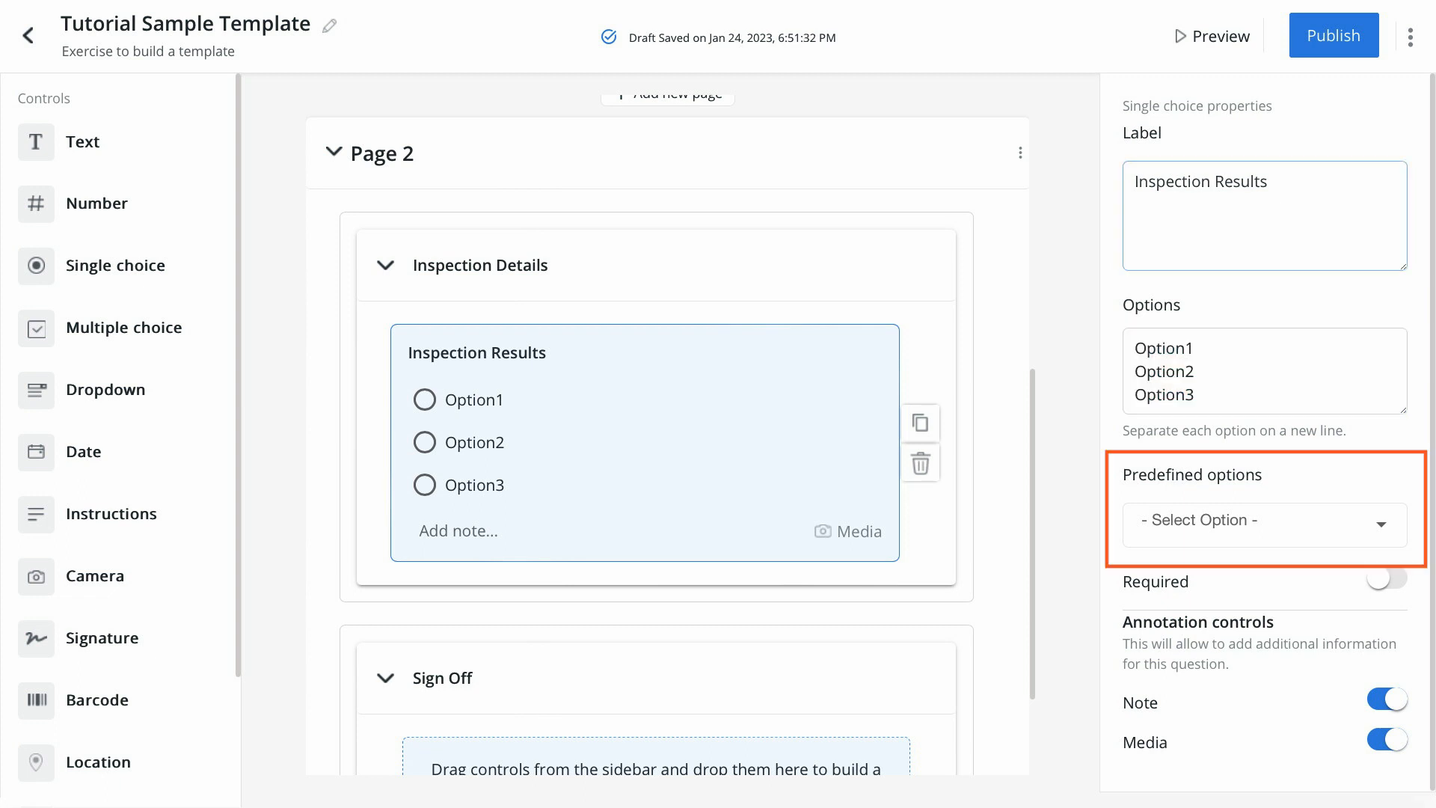
{"action": "left_click", "coordinate": [1264, 524]}
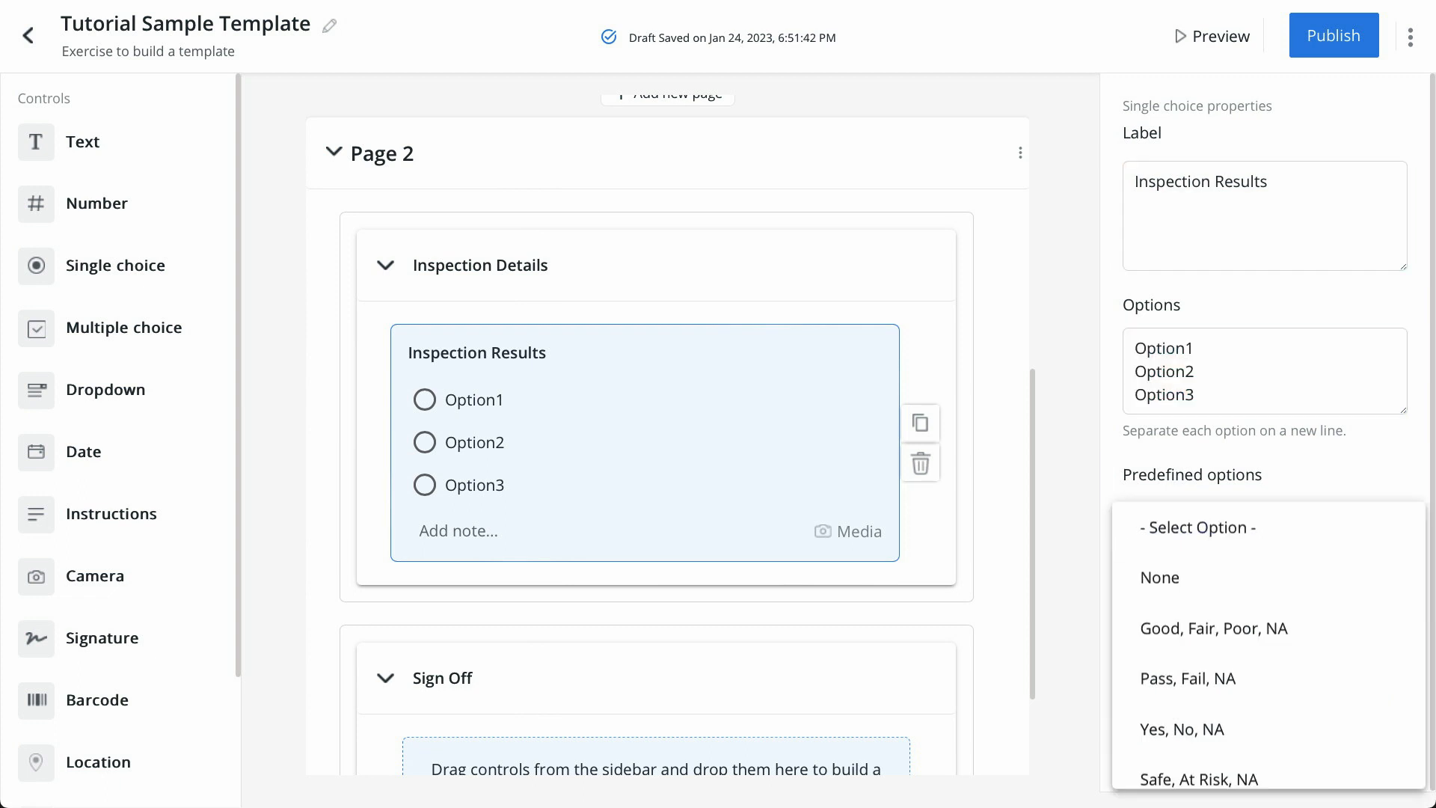
{"action": "left_click", "coordinate": [1182, 678]}
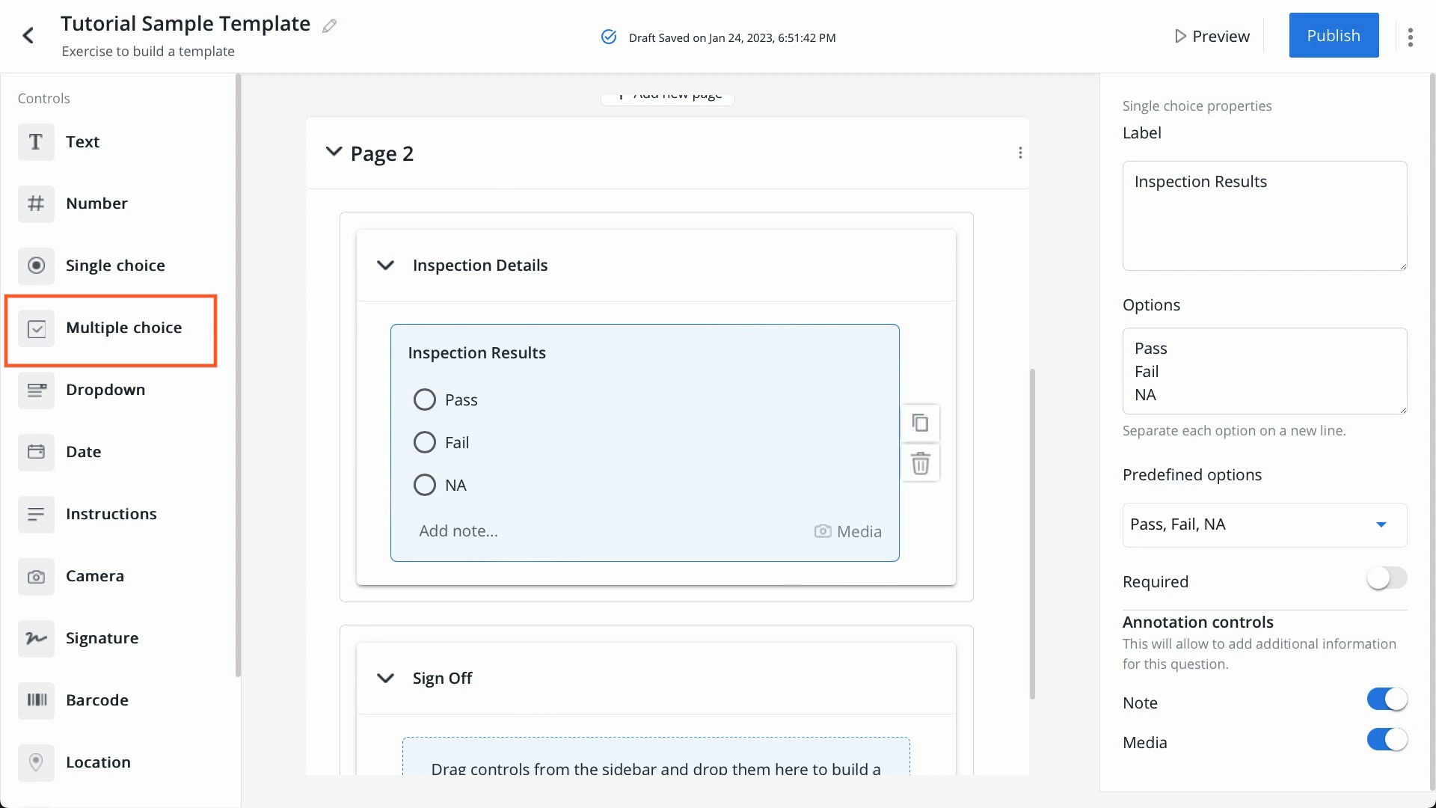
Step: Add a multiple choice question labelled "Inspected Areas" below Inspection Results in the Inspection Details section
{"action": "left_click_drag", "start_coordinate": [124, 327], "coordinate": [657, 606]}
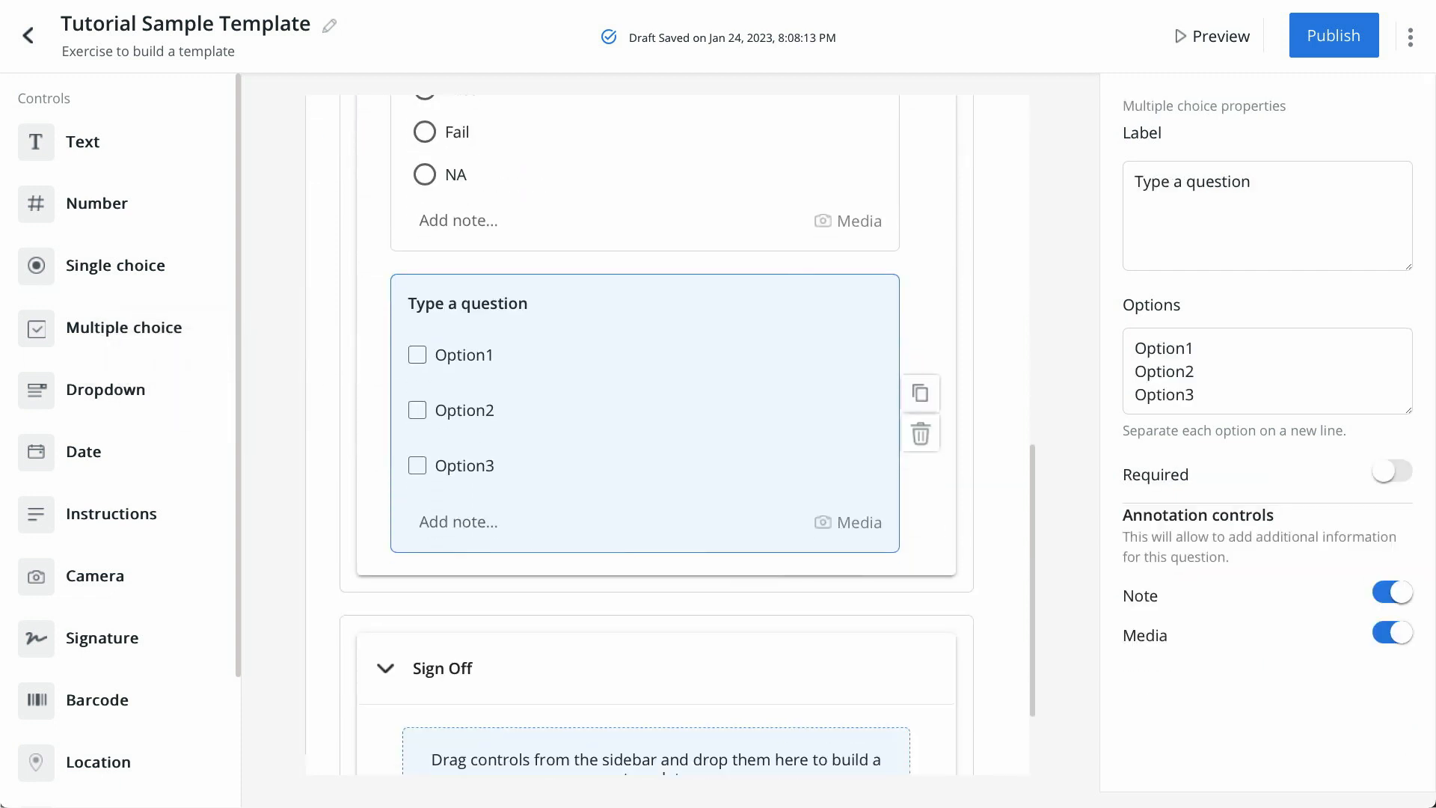
{"action": "triple_click", "coordinate": [1192, 182]}
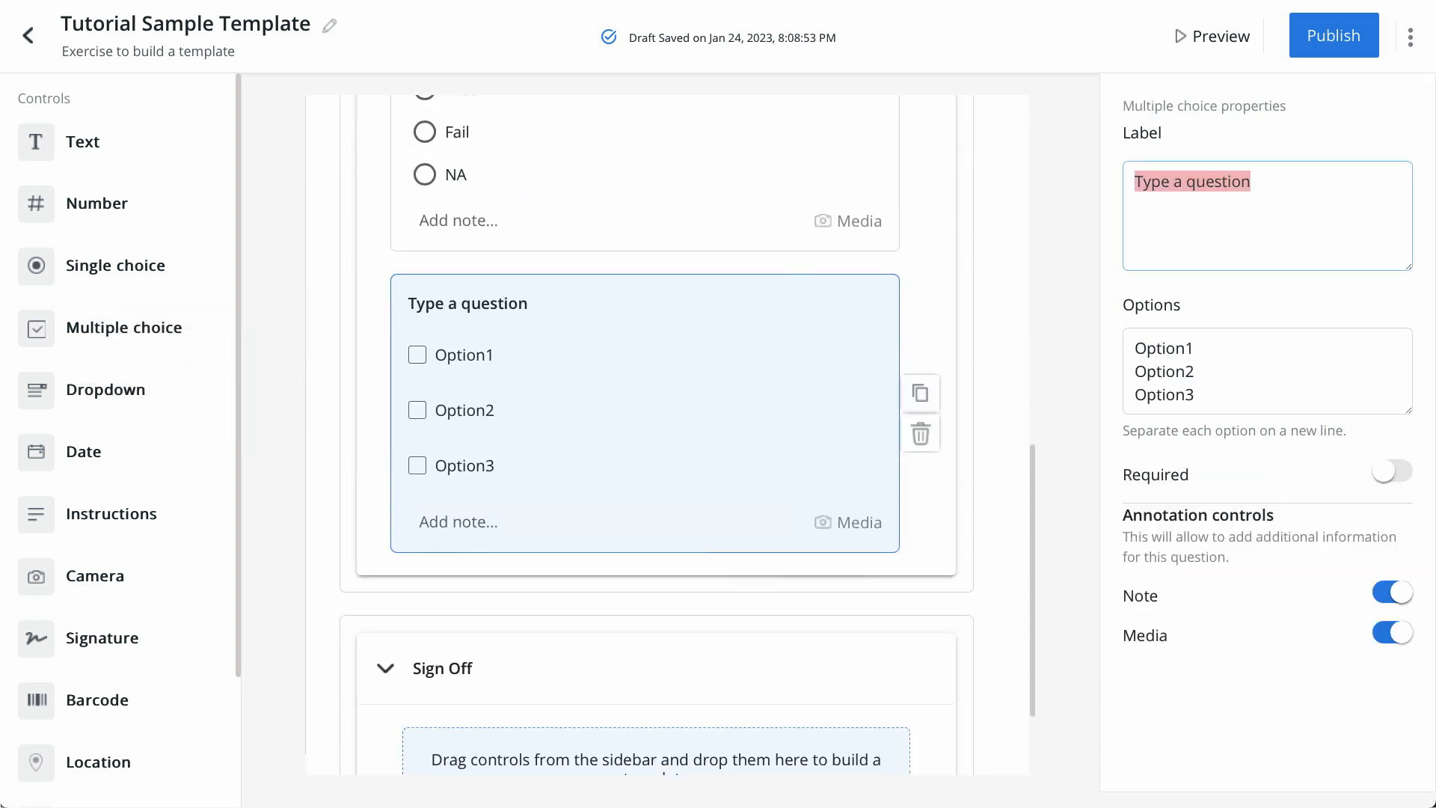
{"action": "type", "text": "Inspecte"}
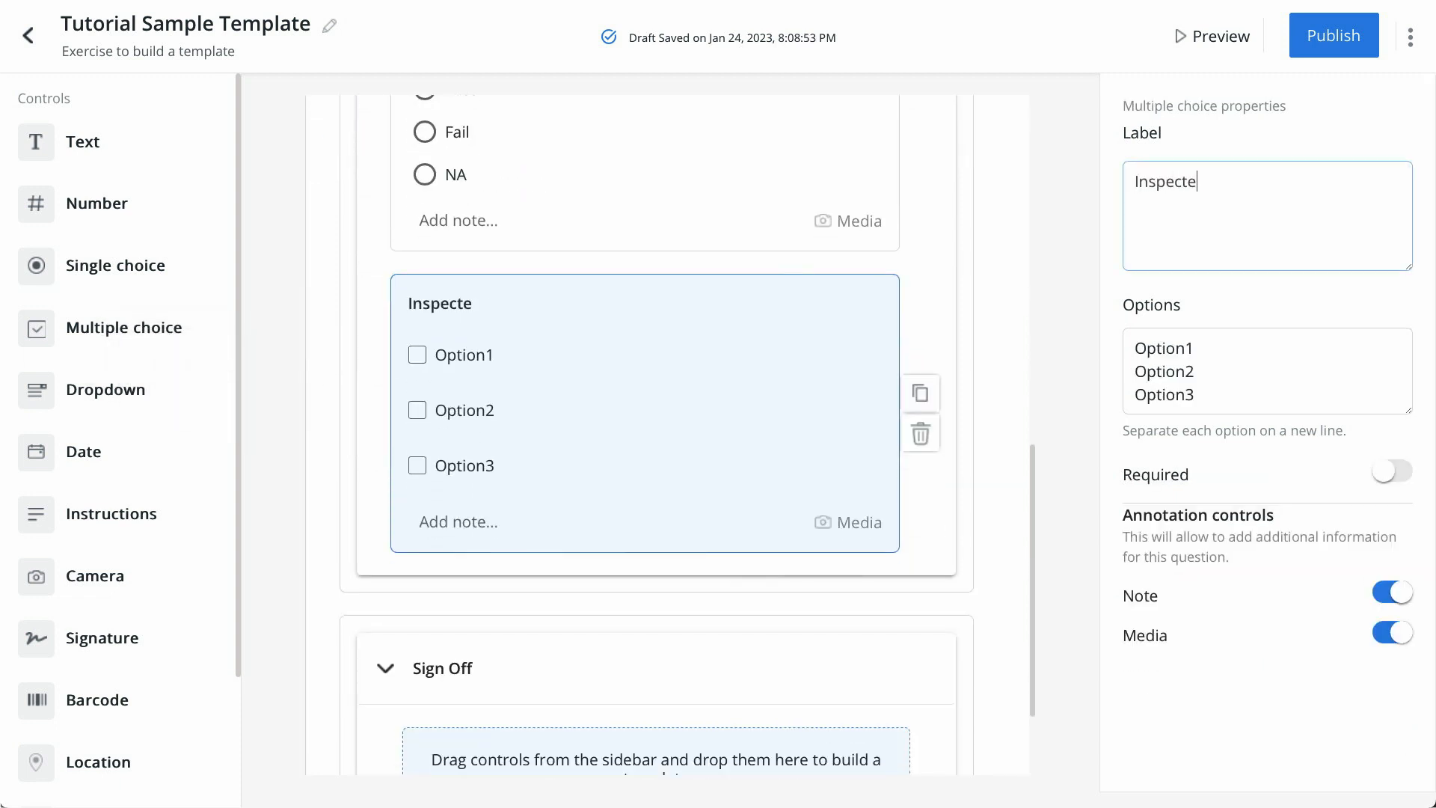
{"action": "type", "text": "d Areas"}
Step: Replace the default options of the Inspected Areas question with Area 1, Area 2, Area 3 and Area 4
{"action": "key", "text": "Tab"}
{"action": "type", "text": "Area 1 "}
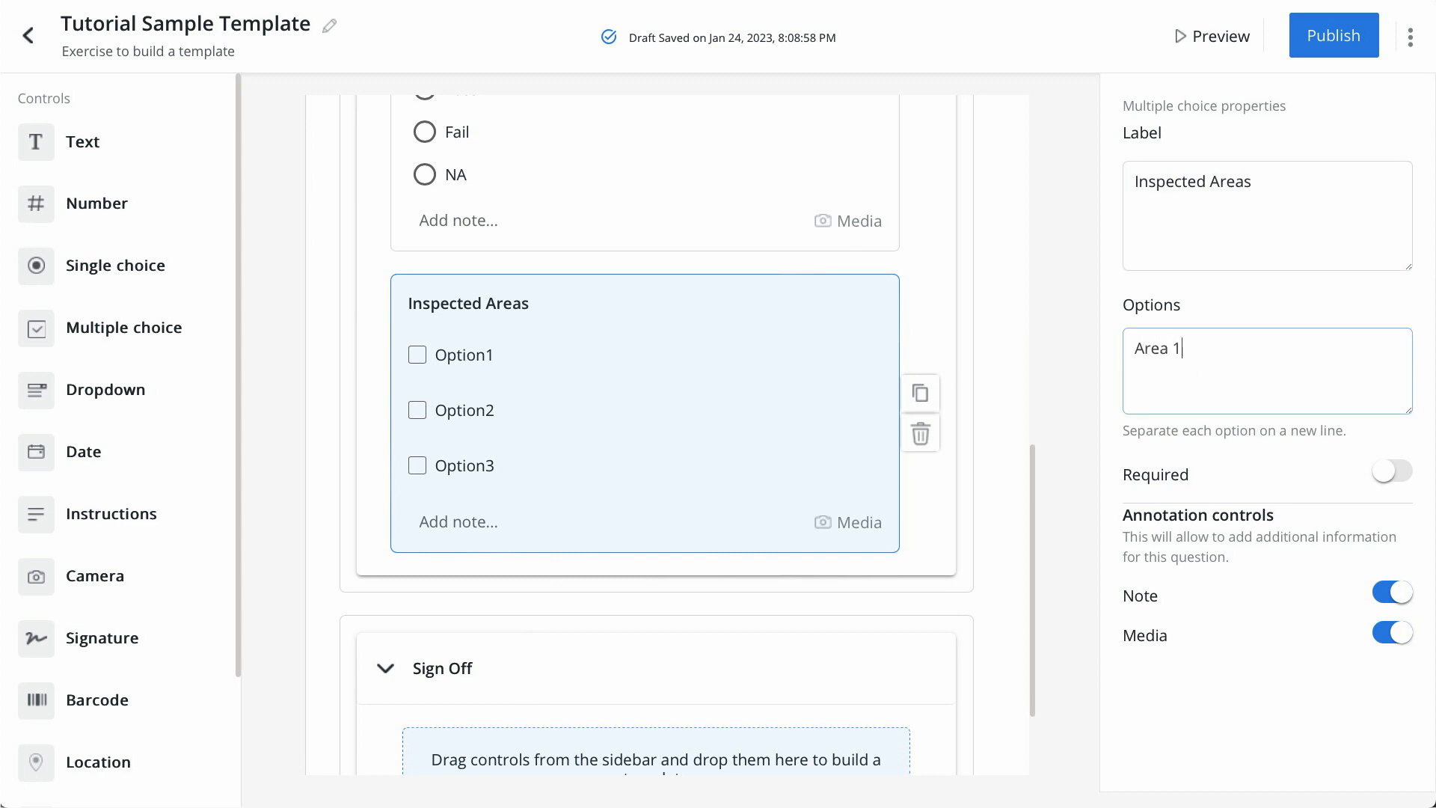
{"action": "key", "text": "BackSpace"}
{"action": "key", "text": "BackSpace"}
{"action": "type", "text": "2"}
{"action": "key", "text": "Return"}
{"action": "type", "text": "Area 3"}
{"action": "key", "text": "Return"}
{"action": "type", "text": "Area 4"}
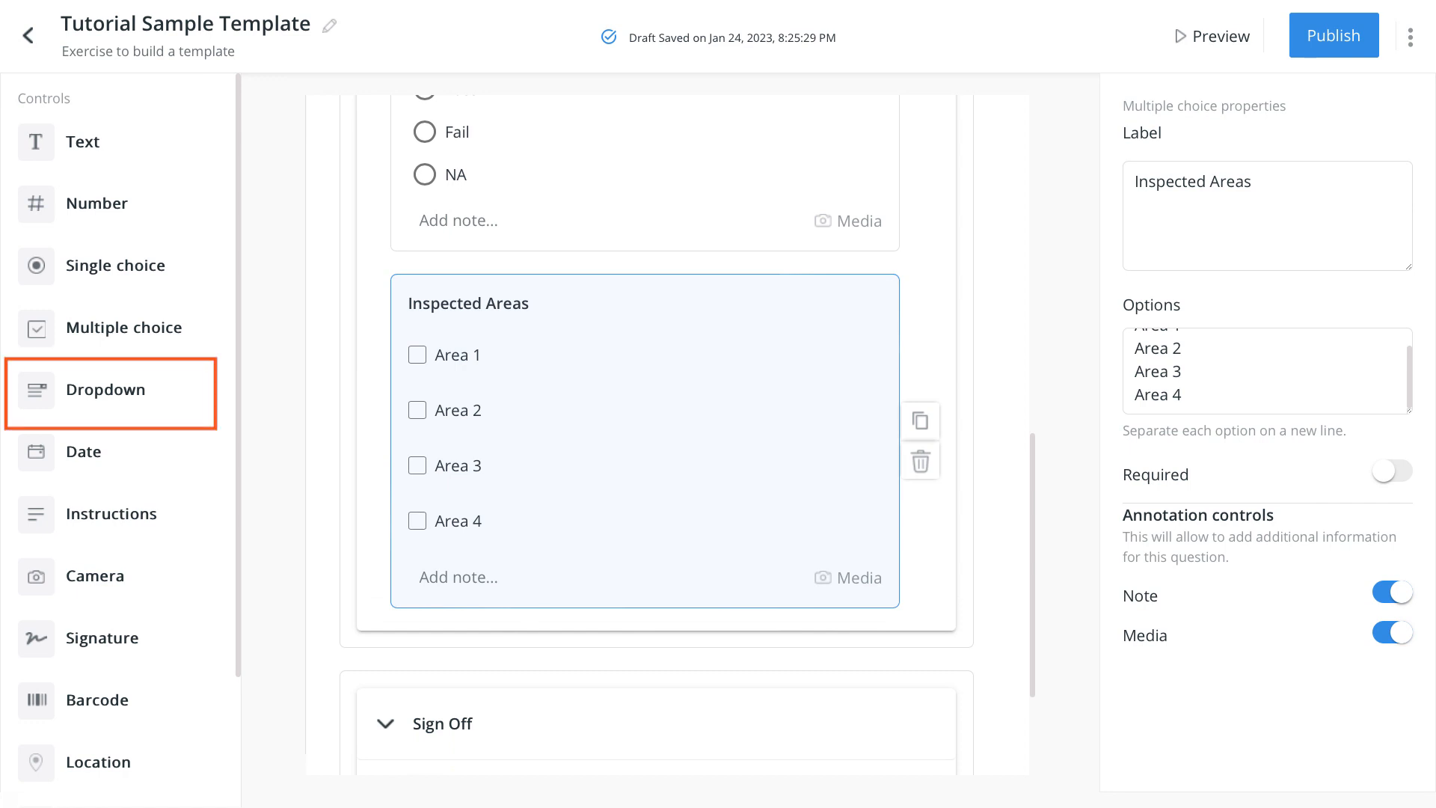
Step: Add a dropdown question labelled "Inspection Type" below Inspected Areas in the Inspection Details section
{"action": "left_click_drag", "start_coordinate": [105, 389], "coordinate": [613, 666]}
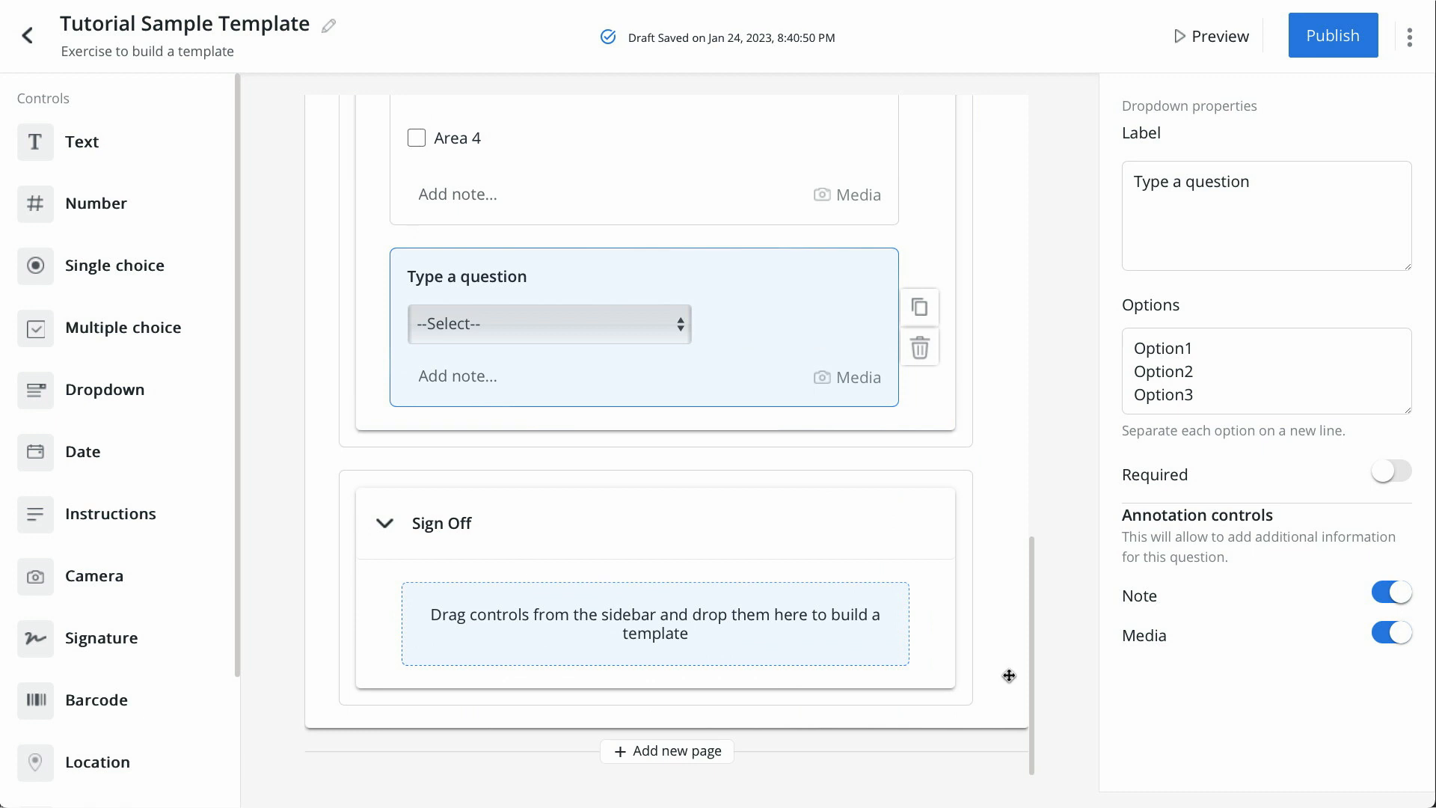
{"action": "triple_click", "coordinate": [1192, 181]}
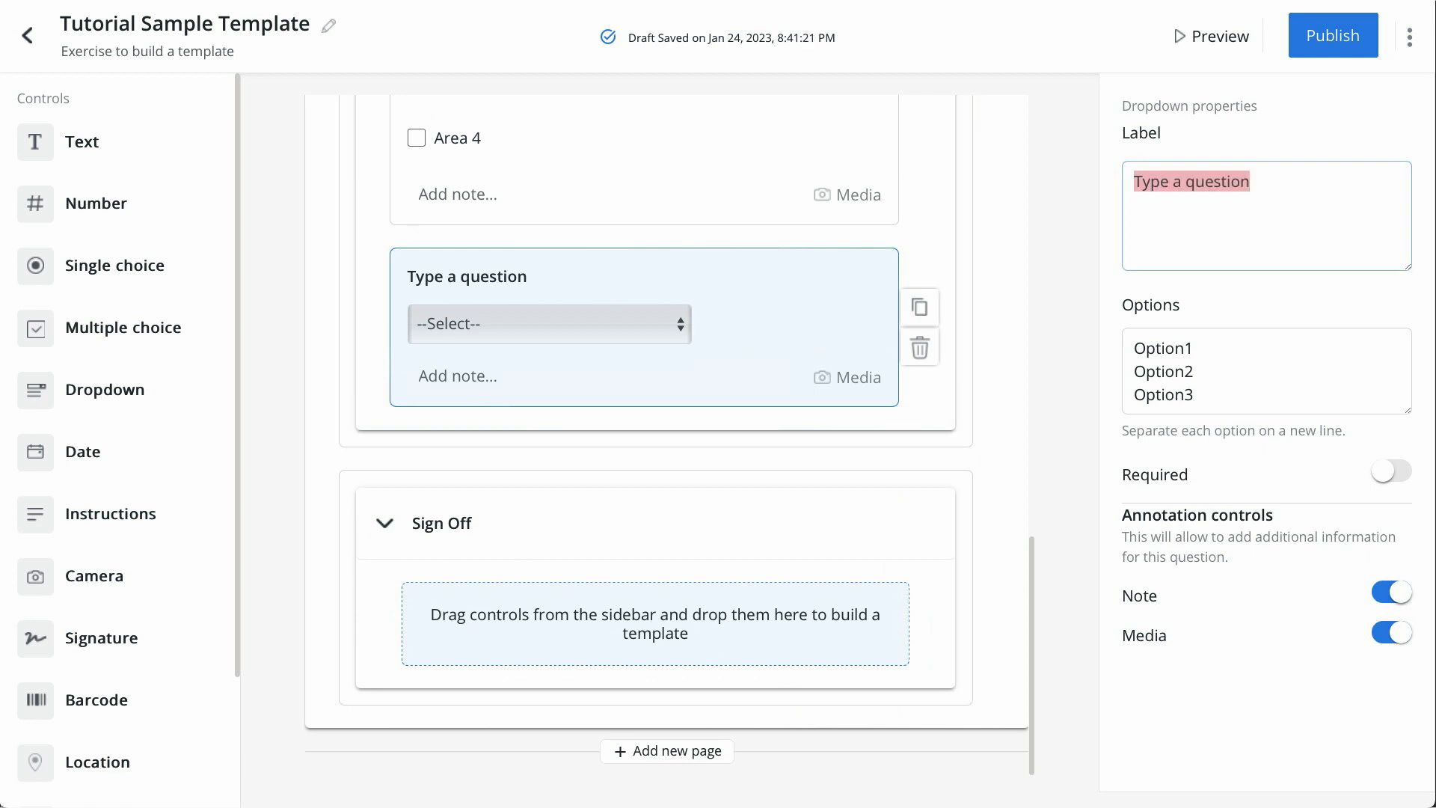
{"action": "type", "text": "Inspectio"}
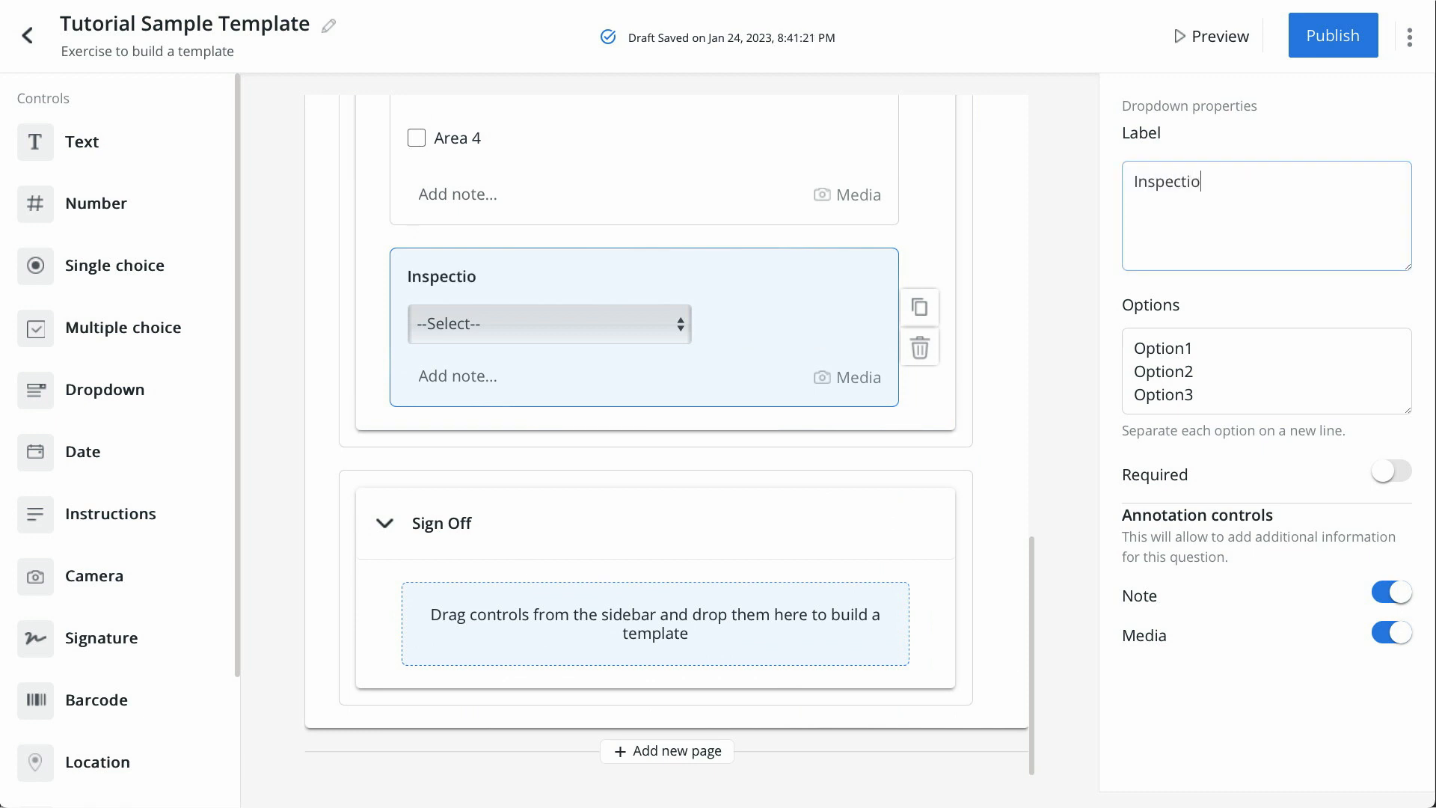
{"action": "type", "text": "n Type"}
Step: Replace the default options of the inspection type dropdown with Type 1, Type 2, Type 3, Type 4 and Type 5
{"action": "key", "text": "Tab"}
{"action": "type", "text": "Typ"}
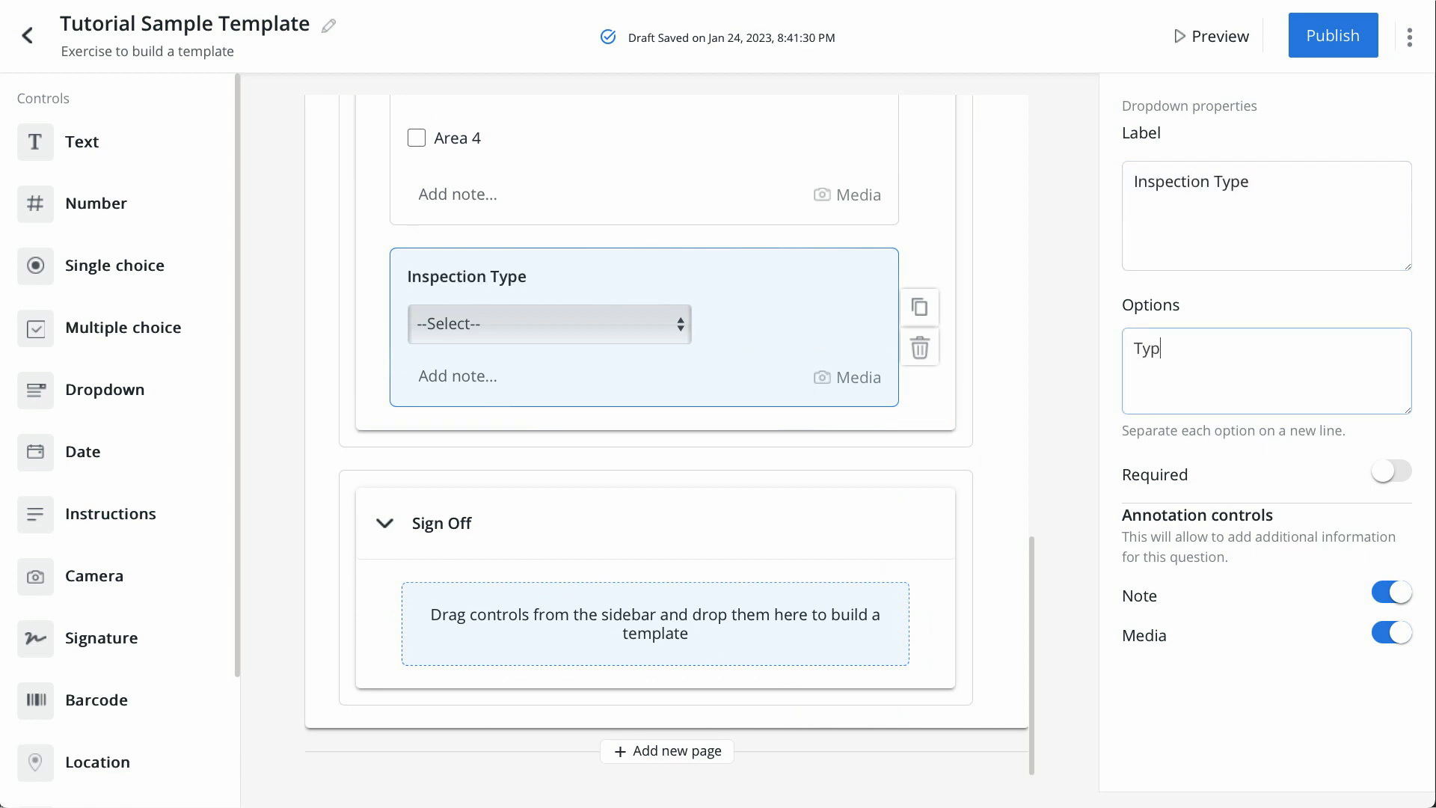
{"action": "type", "text": "e 1"}
{"action": "key", "text": "Return"}
{"action": "type", "text": "Type 2"}
{"action": "key", "text": "Return"}
{"action": "type", "text": "Type 3"}
{"action": "key", "text": "Return"}
{"action": "type", "text": "Typ"}
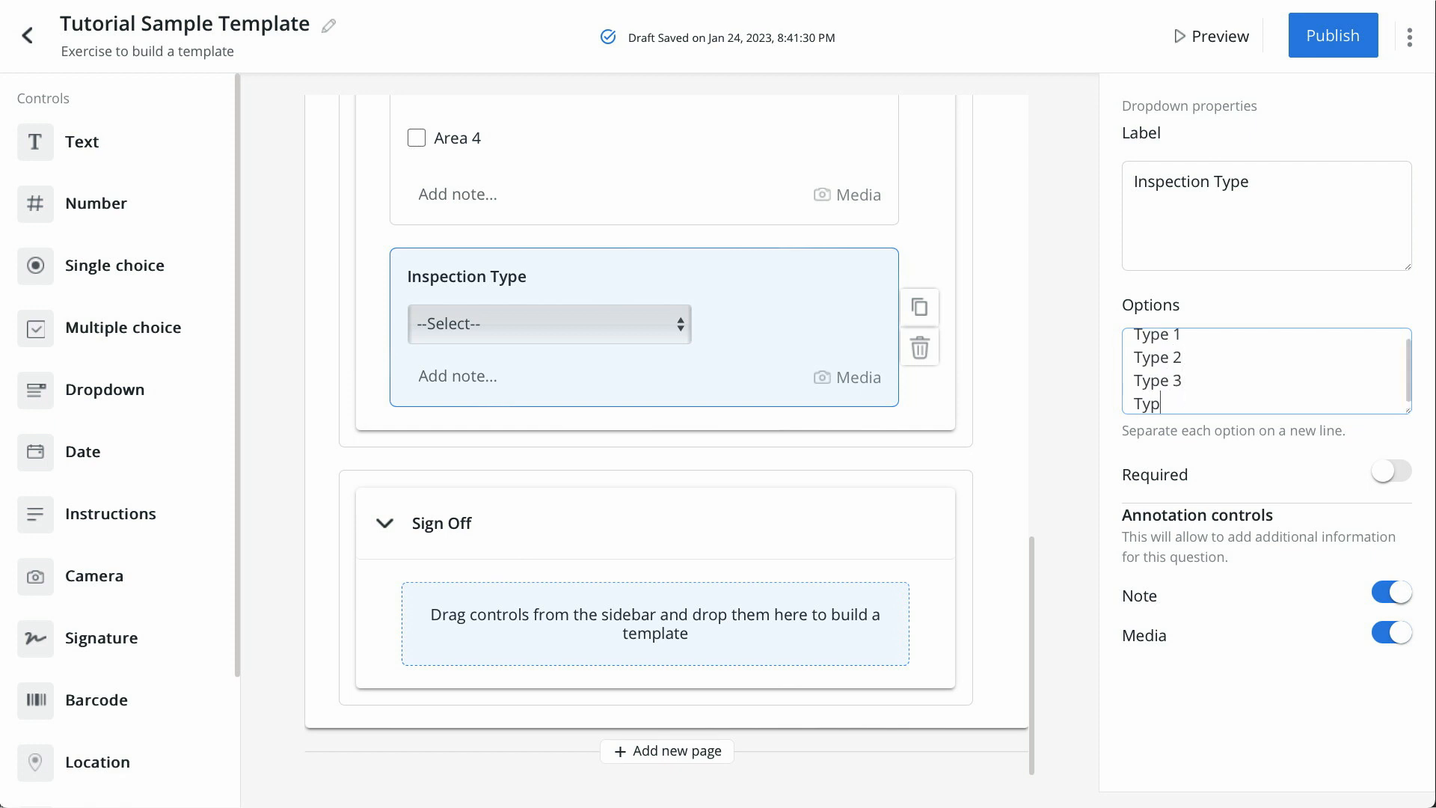
{"action": "type", "text": "e 4"}
{"action": "key", "text": "Return"}
{"action": "type", "text": "Type 5"}
{"action": "left_click", "coordinate": [548, 324]}
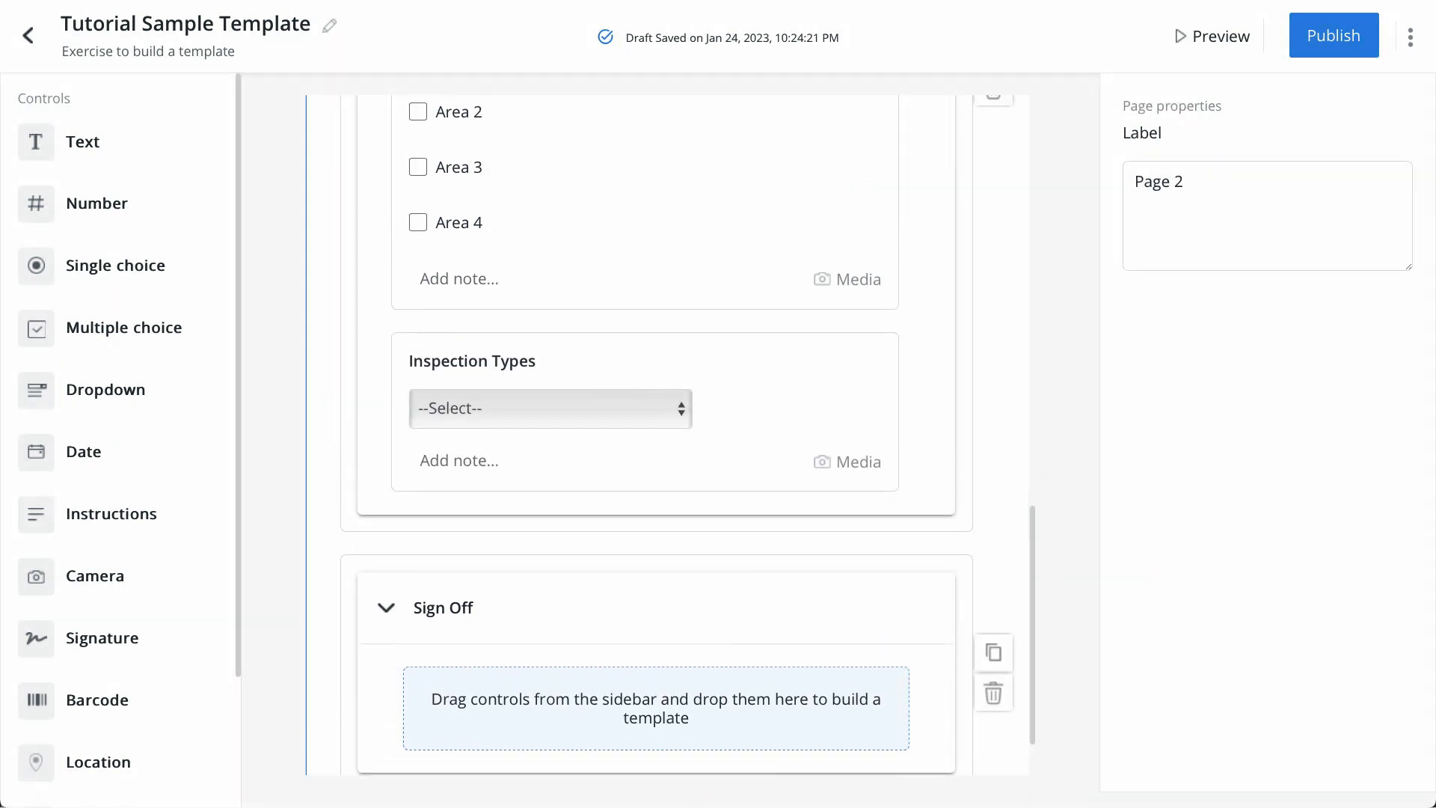
Step: Add an instructions control above Inspection Title on Page 1, with the description "Follow these instructions to complete this inspection"
{"action": "scroll", "coordinate": [665, 434], "scroll_direction": "up", "scroll_amount": 5}
{"action": "scroll", "coordinate": [665, 433], "scroll_direction": "up", "scroll_amount": 8}
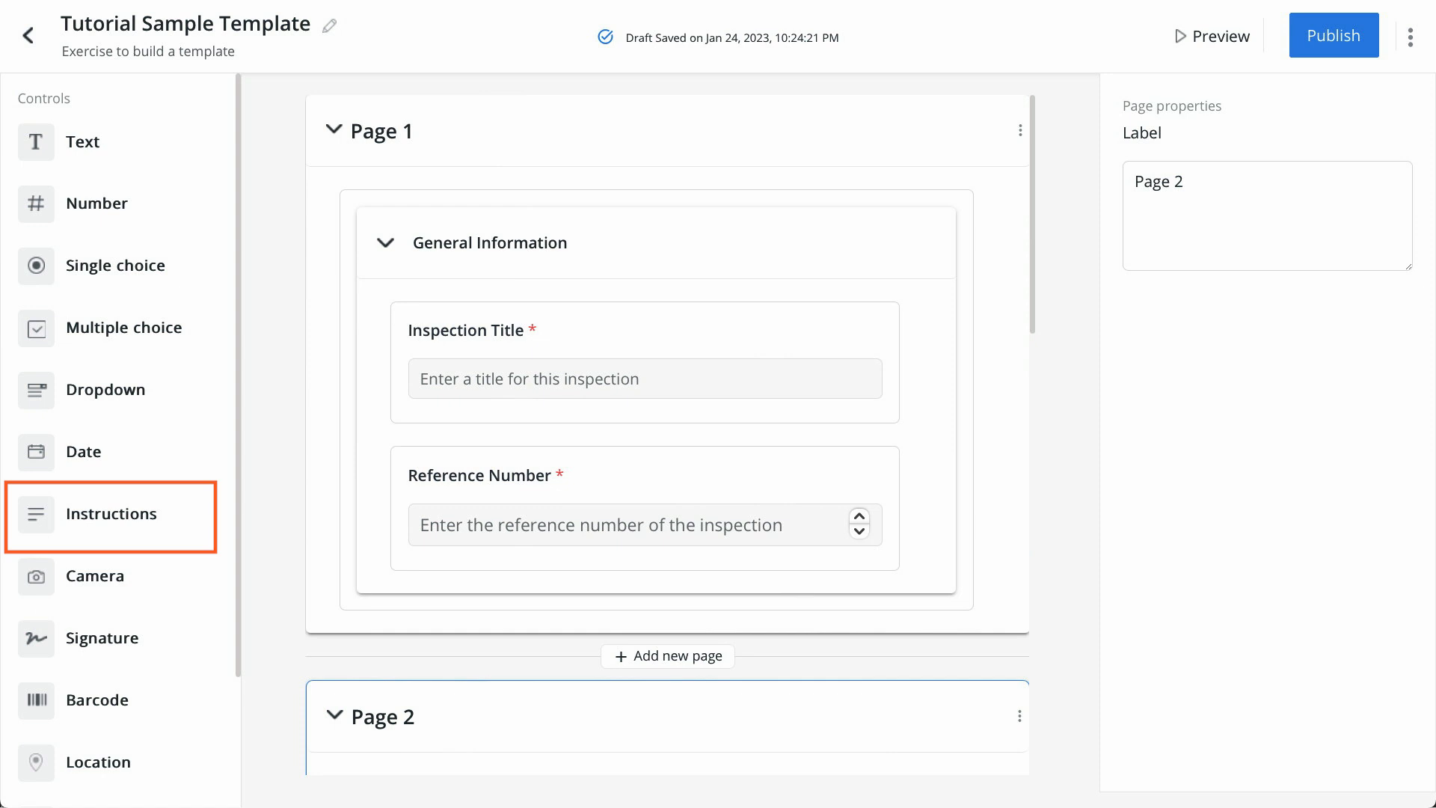
{"action": "left_click_drag", "start_coordinate": [111, 513], "coordinate": [523, 374]}
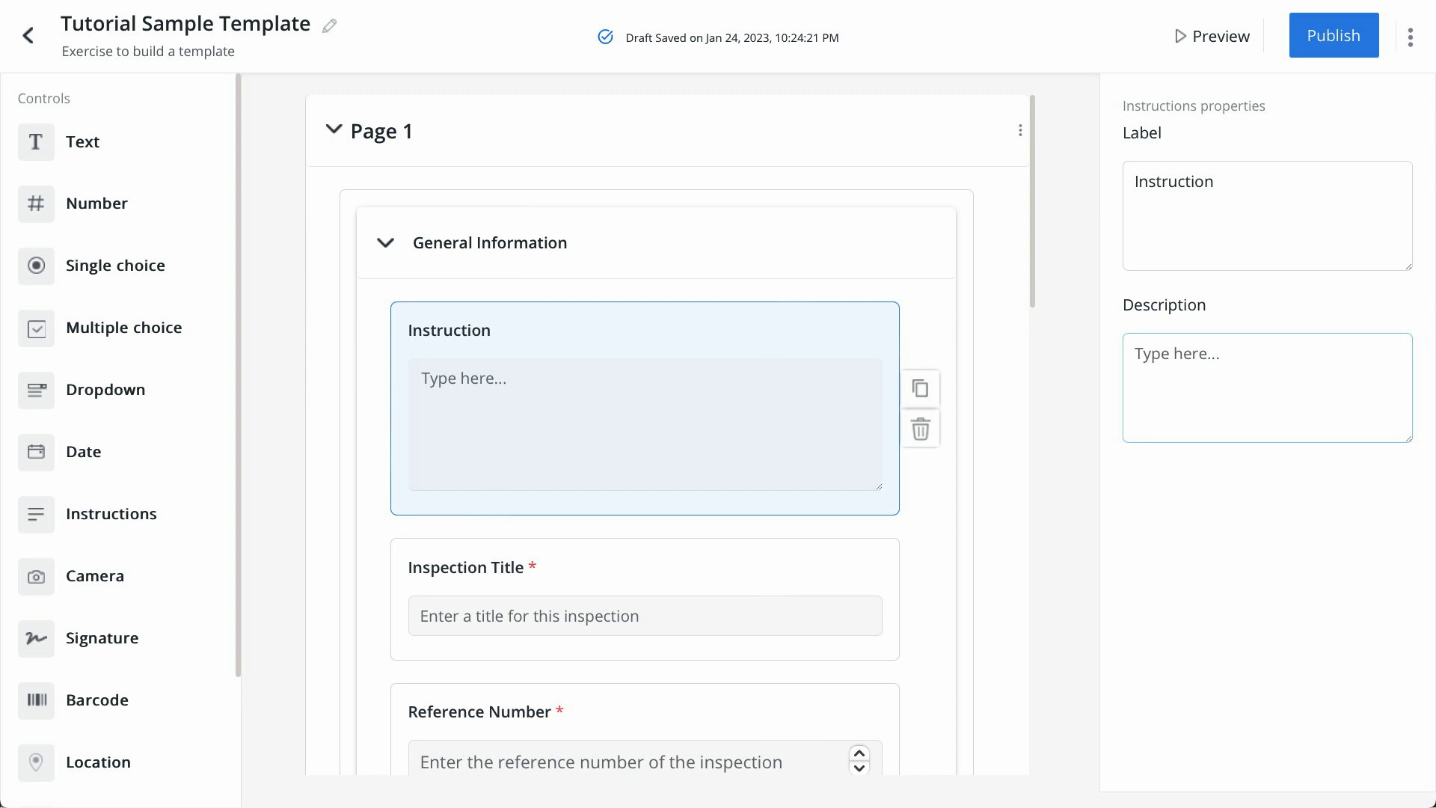
{"action": "type", "text": "Follow these instructions to comp"}
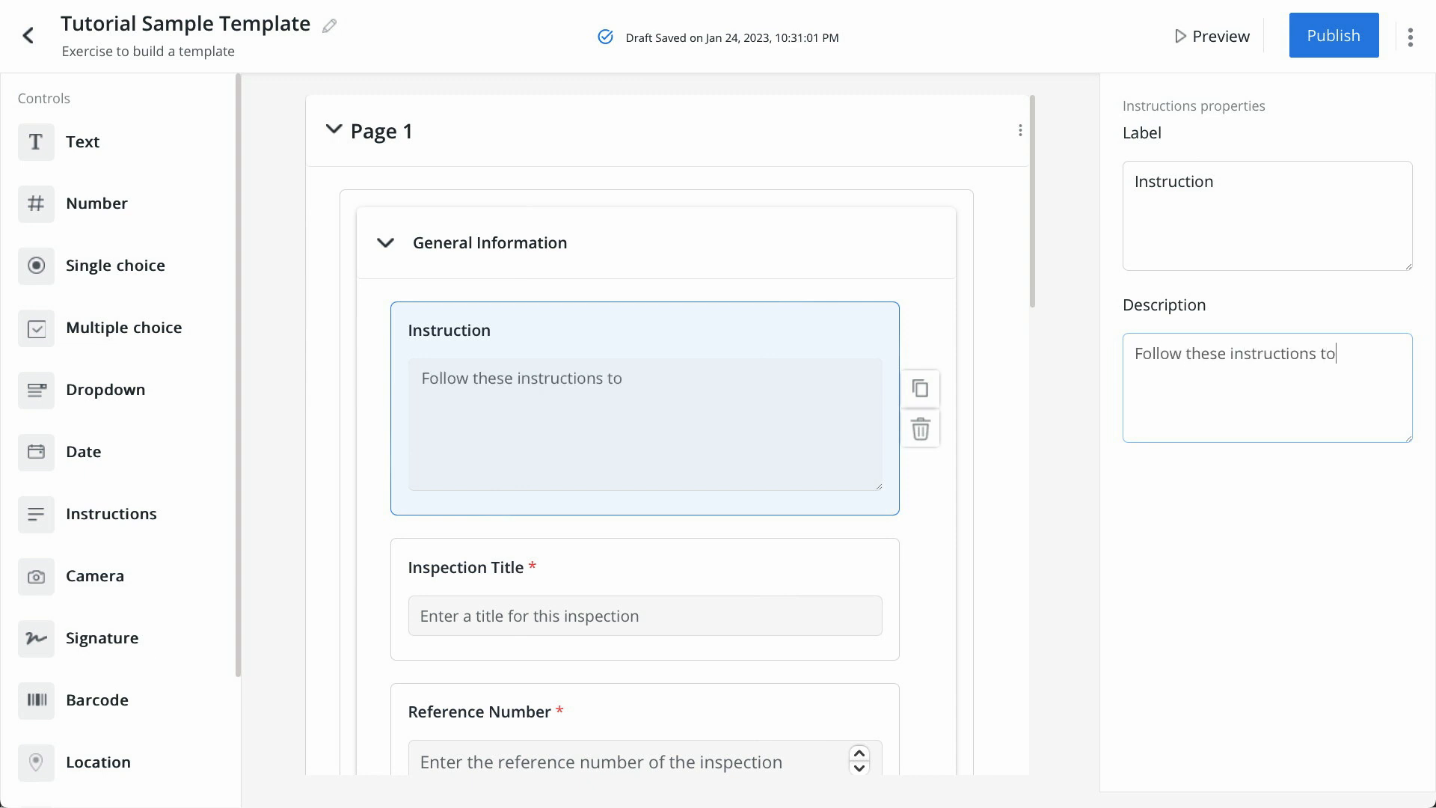
{"action": "type", "text": "lete this inspection"}
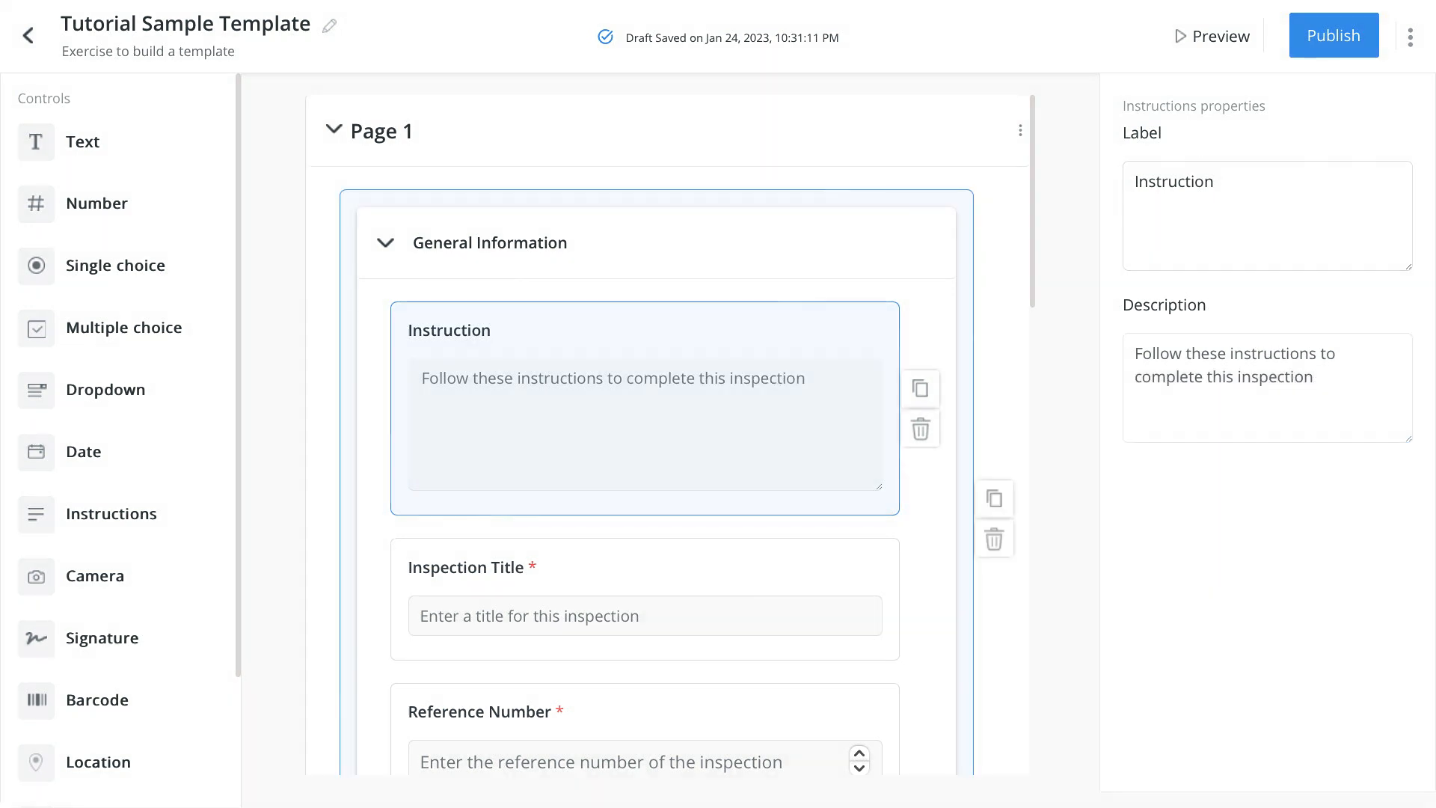
Step: Add a camera question labelled "Photos and Videos" below the inspection type dropdown on Page 2
{"action": "scroll", "coordinate": [667, 435], "scroll_direction": "down", "scroll_amount": 12}
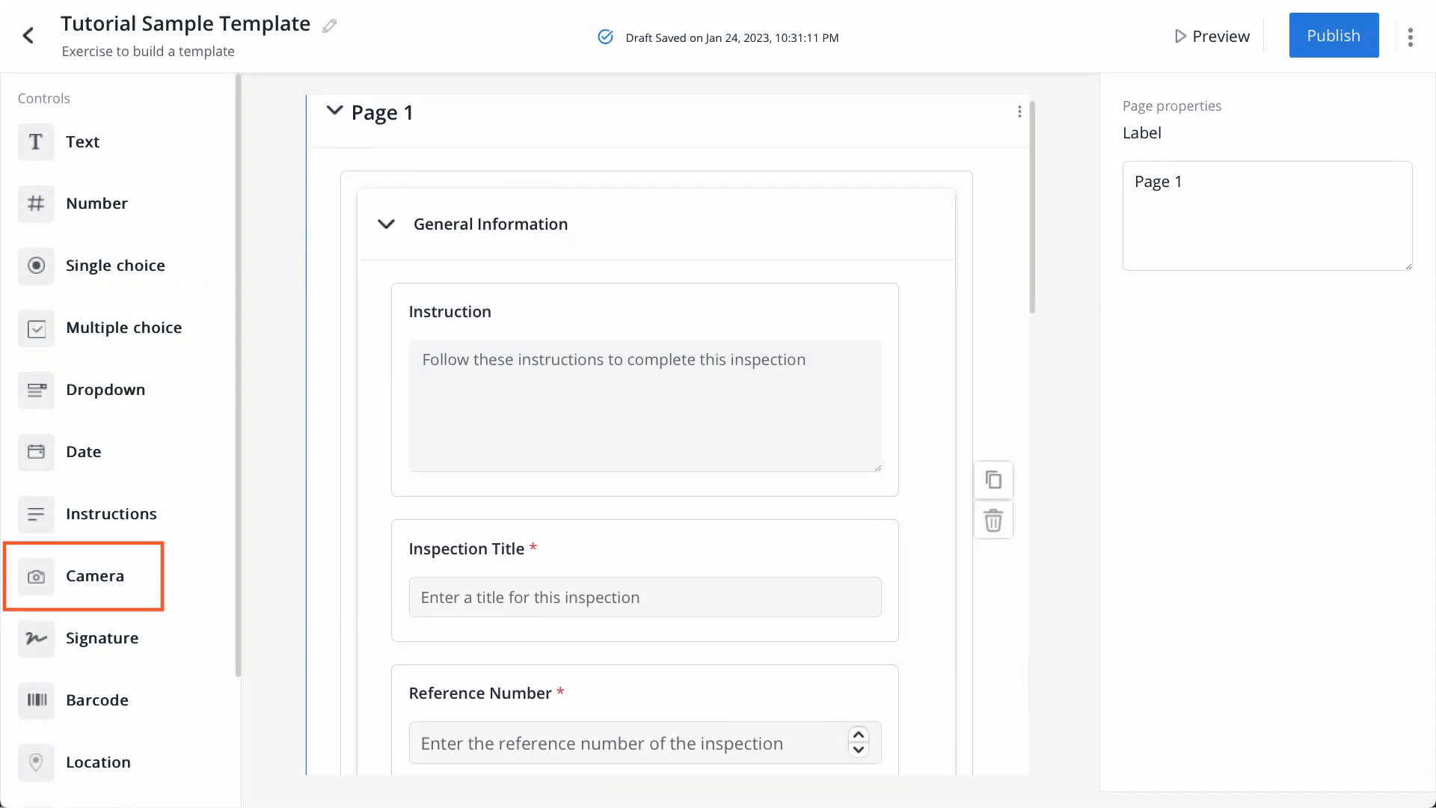
{"action": "scroll", "coordinate": [667, 435], "scroll_direction": "down", "scroll_amount": 8}
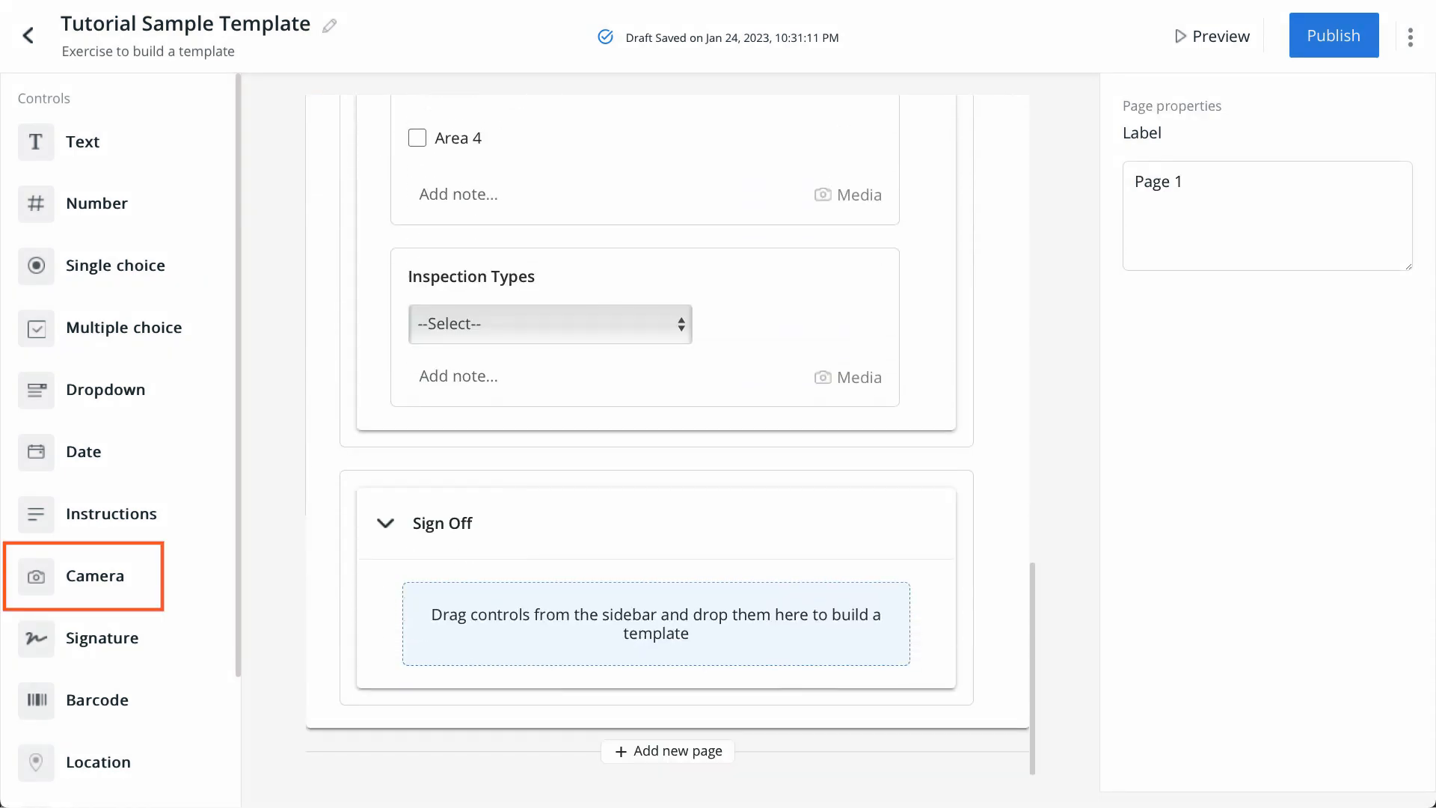
{"action": "left_click_drag", "start_coordinate": [95, 575], "coordinate": [617, 448]}
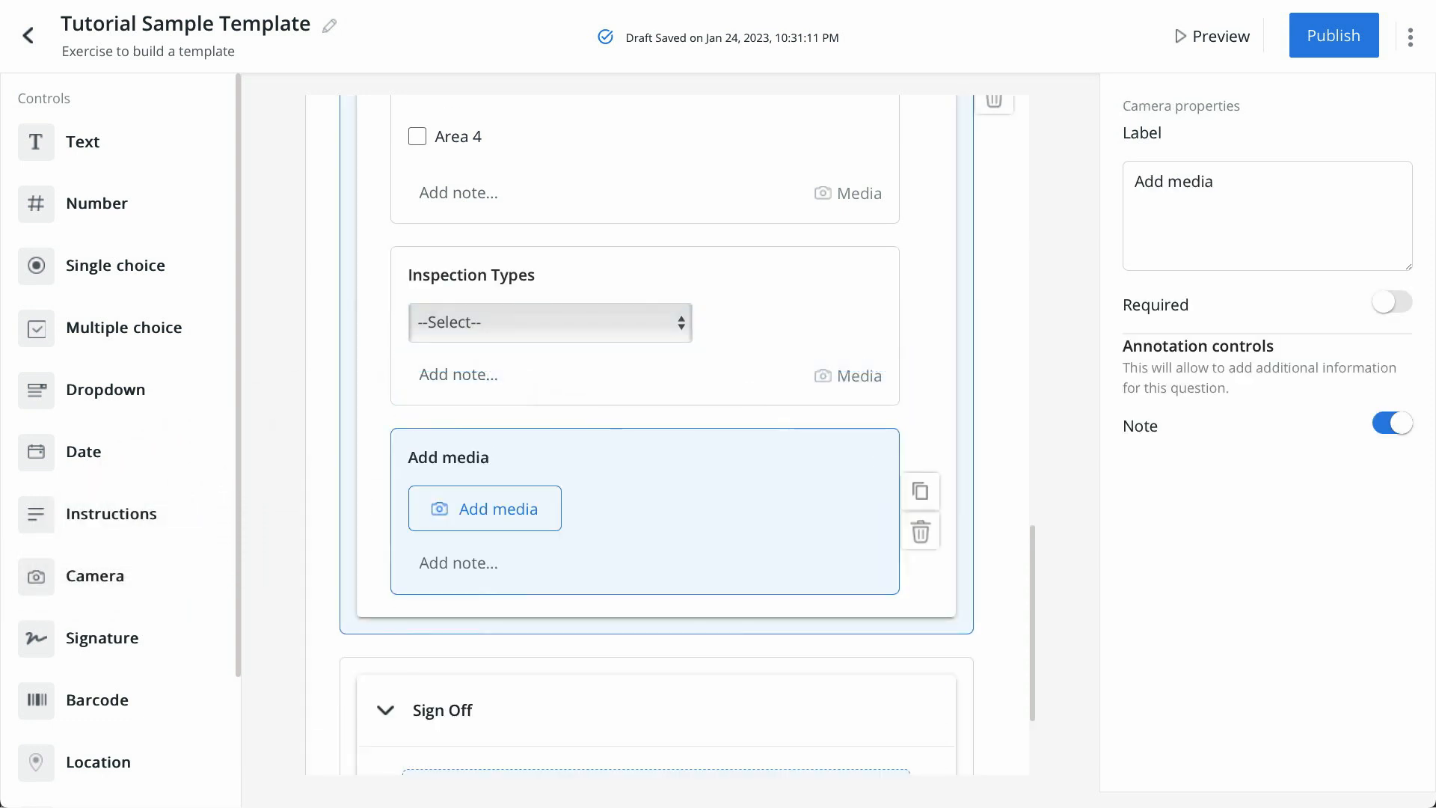
{"action": "left_click", "coordinate": [1217, 182]}
{"action": "key", "text": "super+a"}
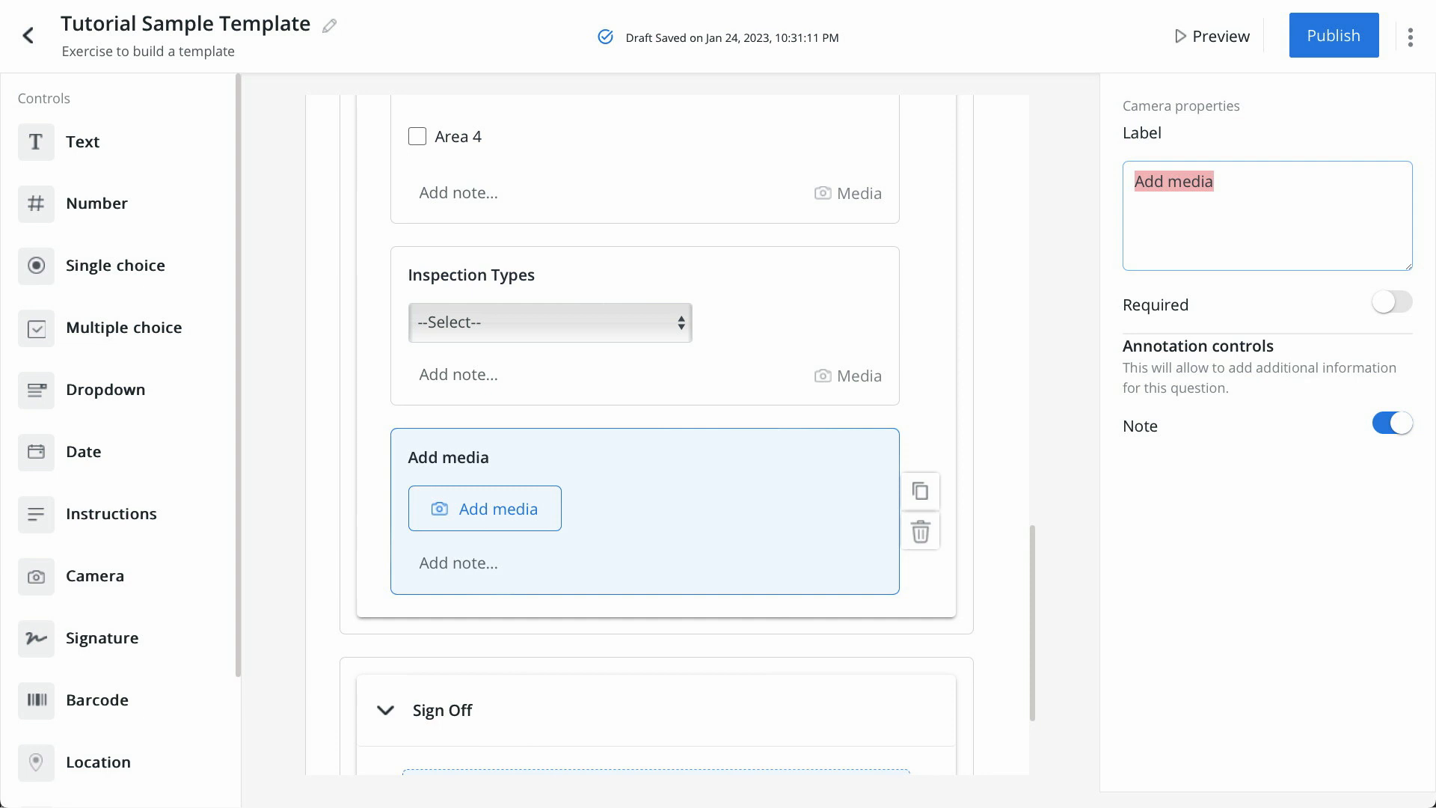
{"action": "type", "text": "Photos and Videos"}
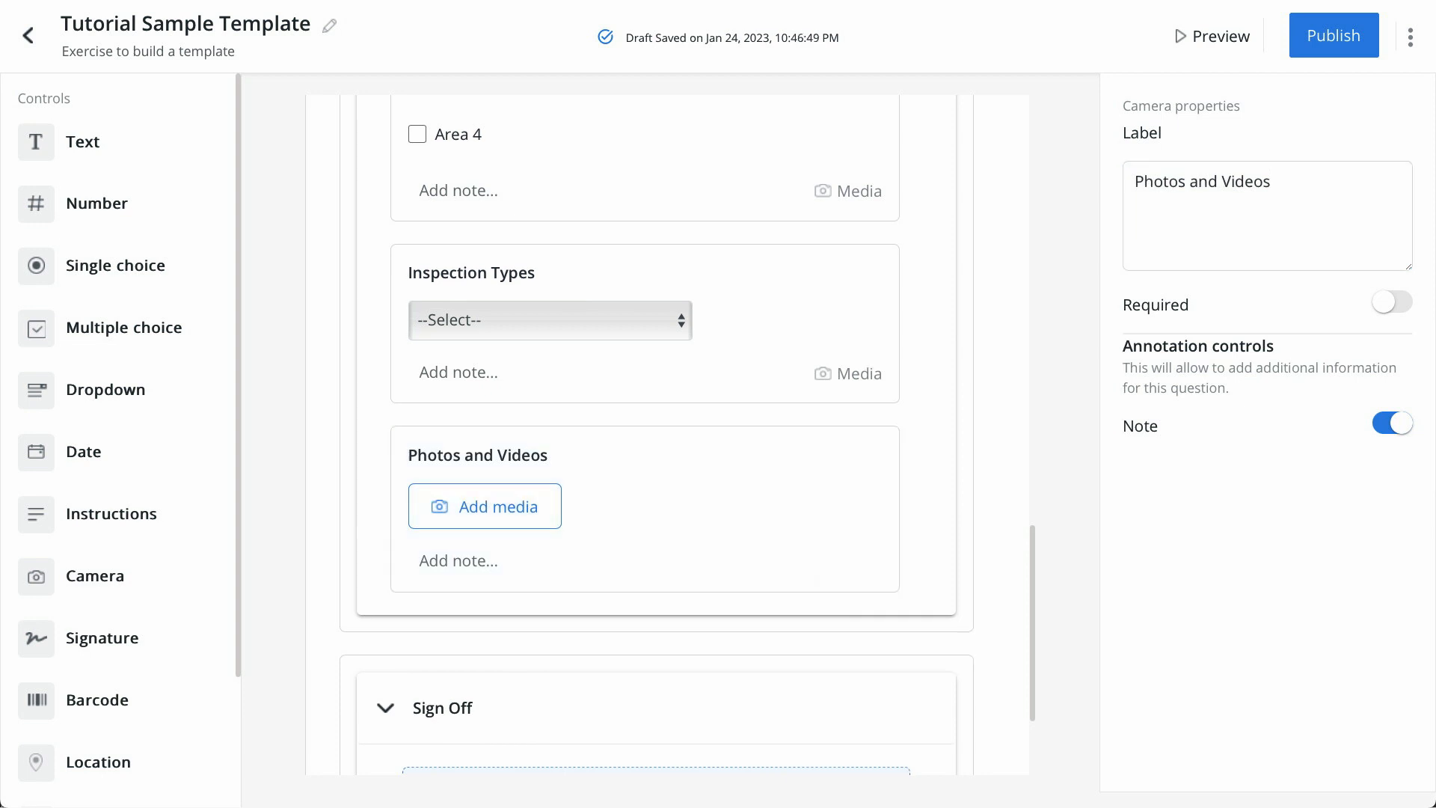
Step: Add a barcode control below Photos and Videos in the Inspection Details section, followed by an Instacount control
{"action": "scroll", "coordinate": [127, 448], "scroll_direction": "down", "scroll_amount": 3}
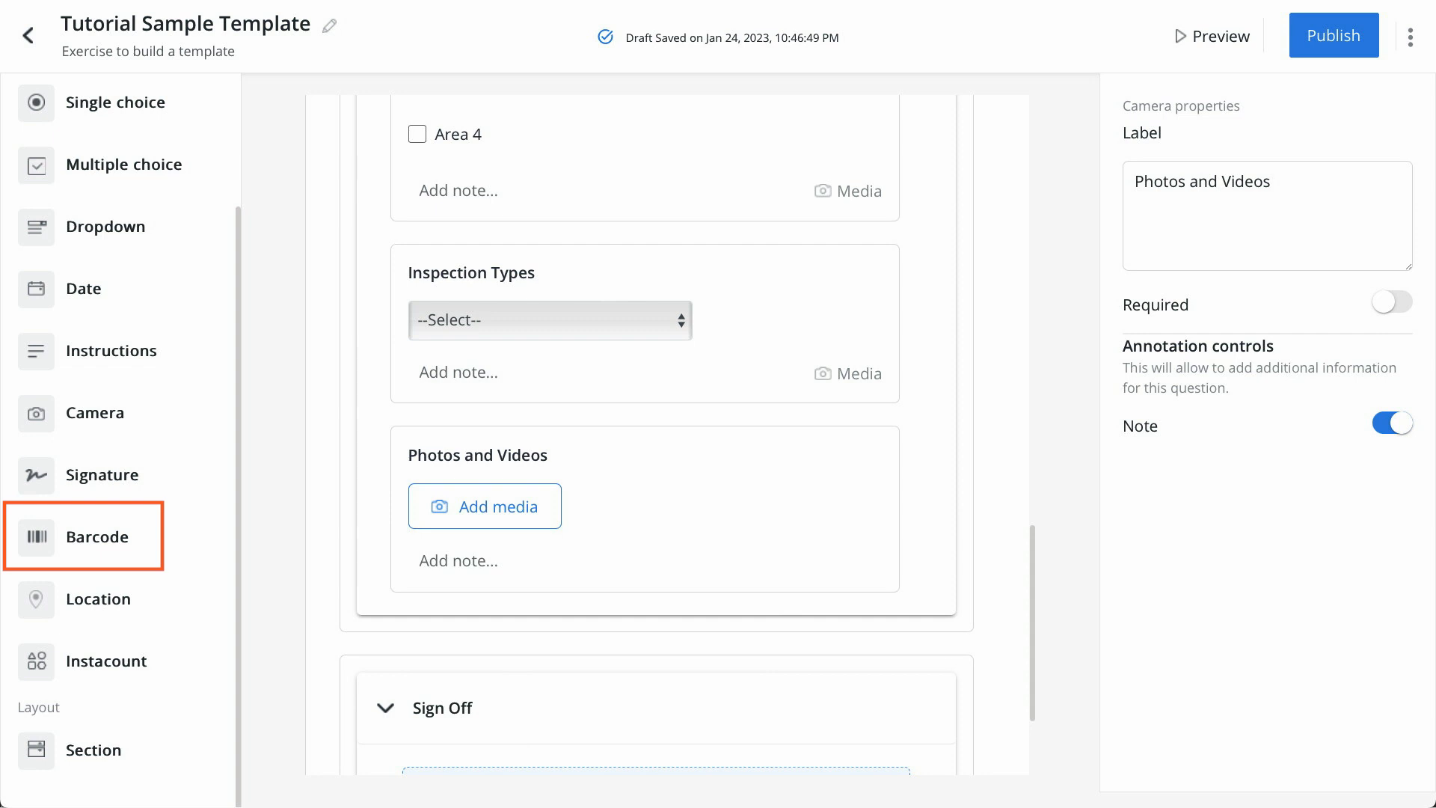
{"action": "left_click_drag", "start_coordinate": [97, 537], "coordinate": [673, 605]}
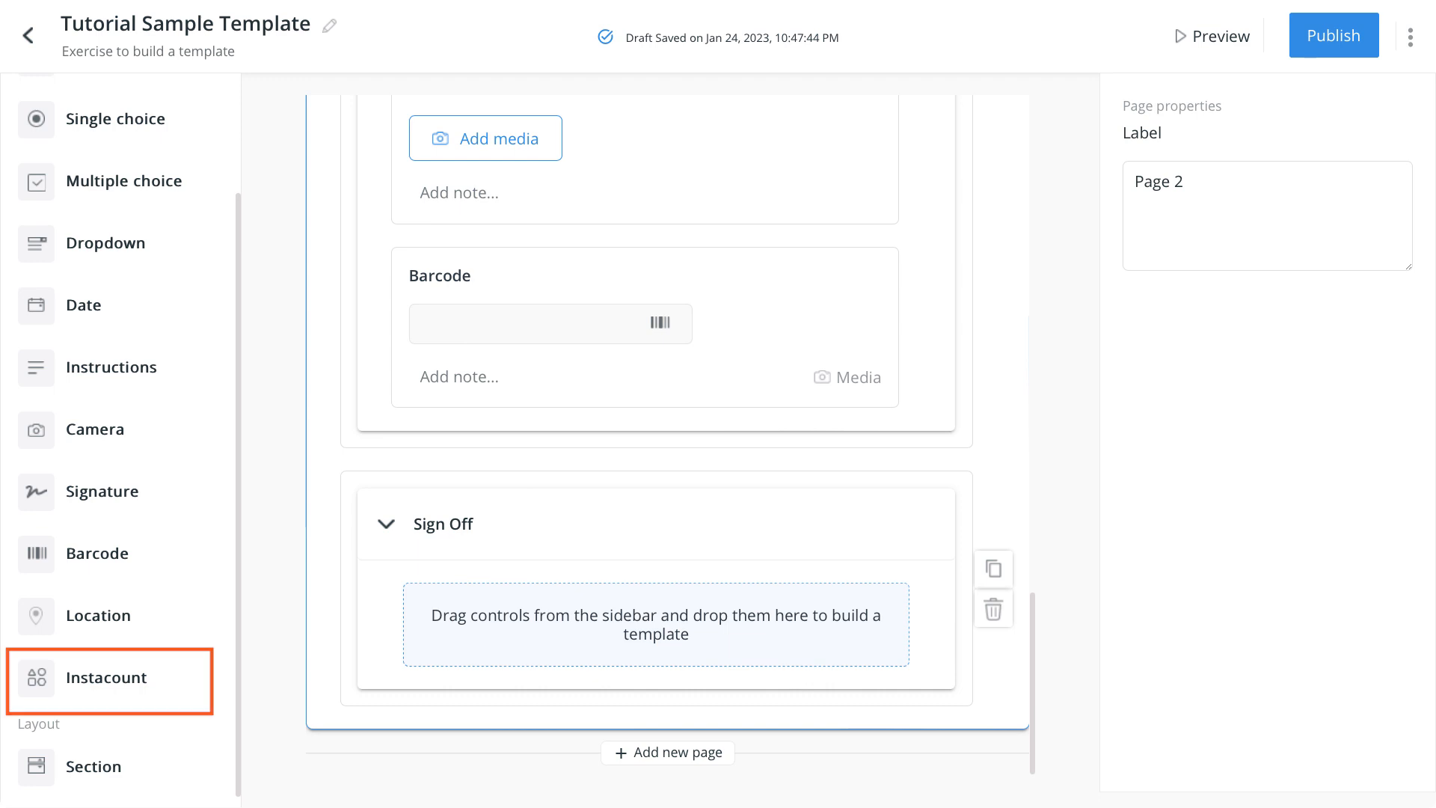
{"action": "left_click_drag", "start_coordinate": [106, 676], "coordinate": [628, 441]}
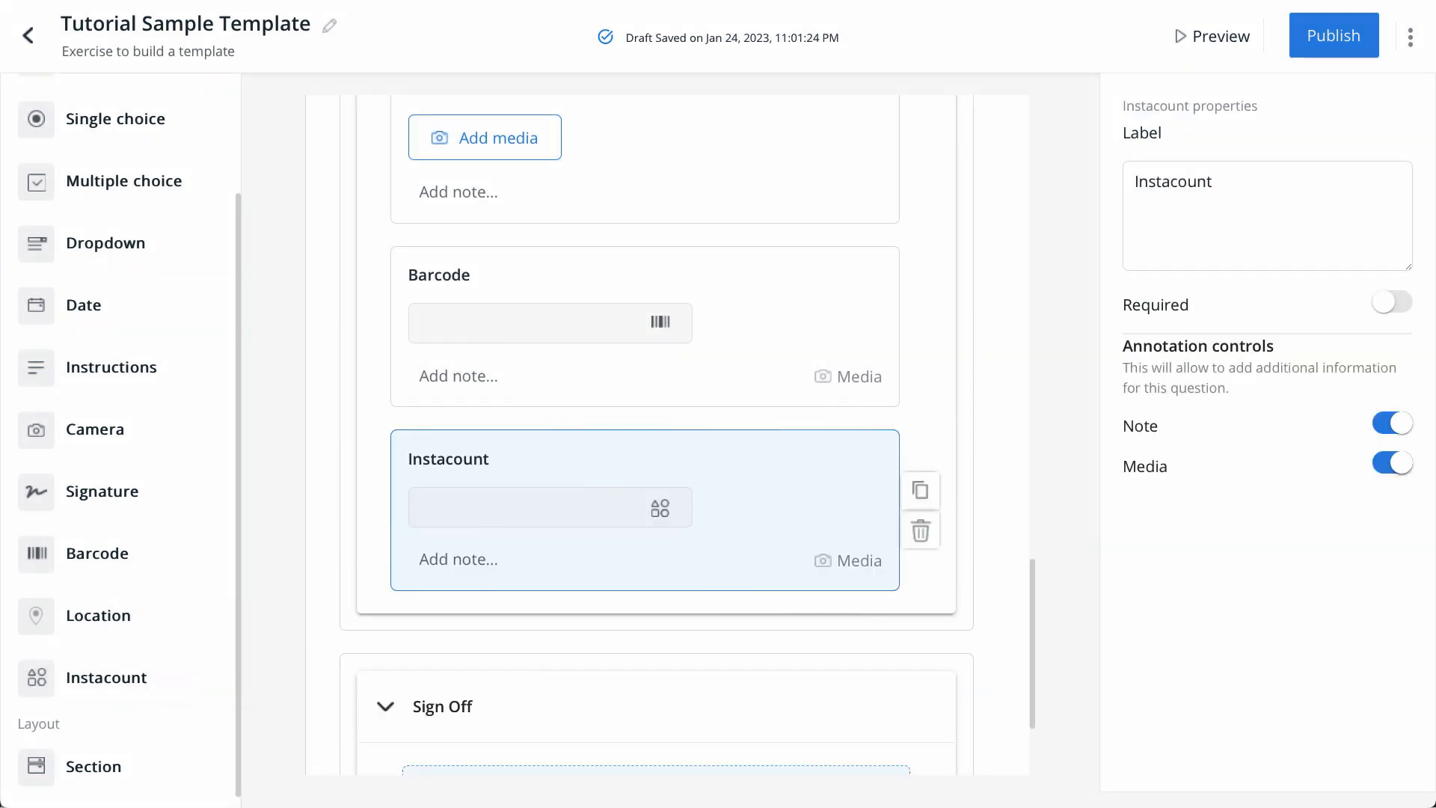
Step: Add a short text question labelled "Inspector" to the Sign Off section, with the placeholder "Full name of the person that completed the inspection"
{"action": "scroll", "coordinate": [655, 433], "scroll_direction": "down", "scroll_amount": 3}
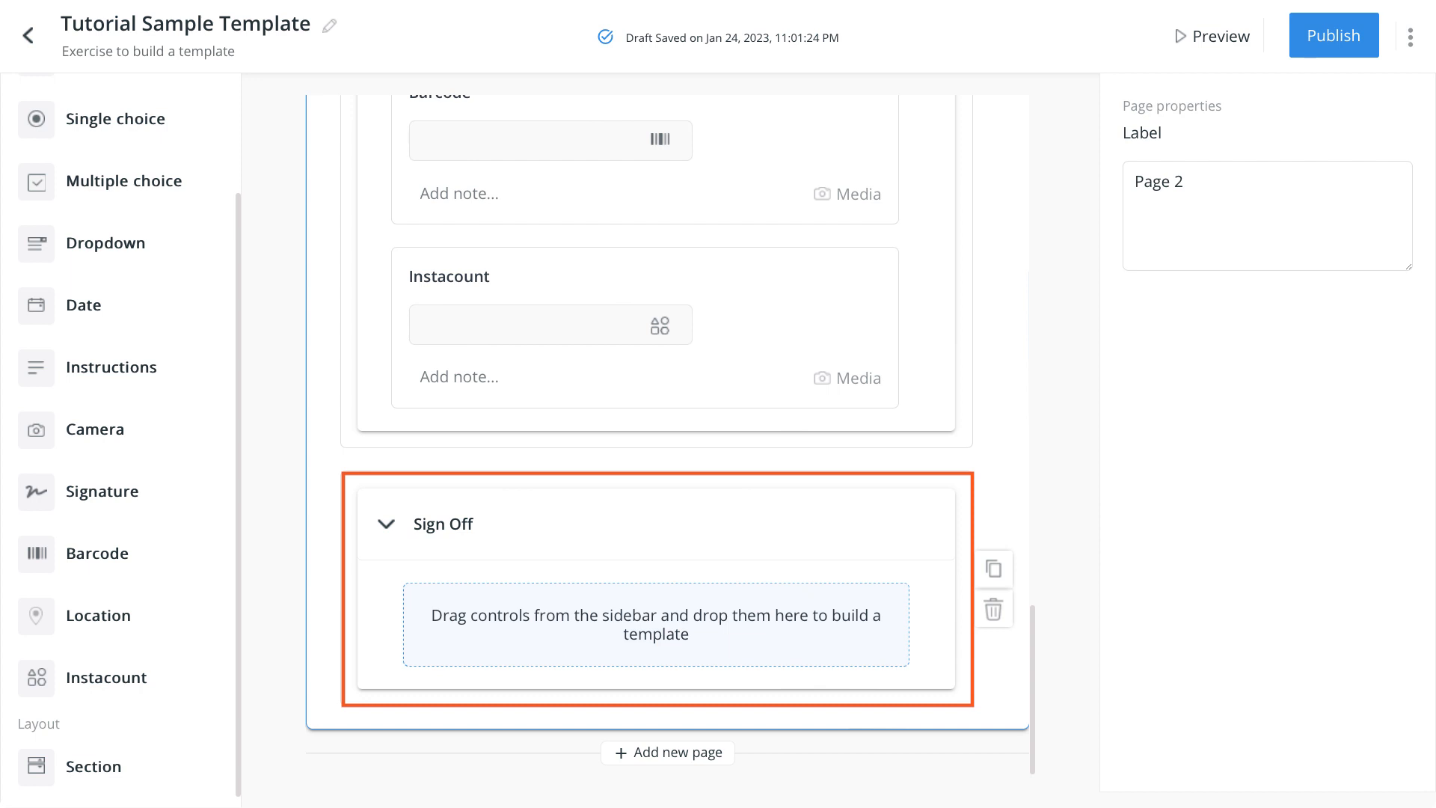
{"action": "scroll", "coordinate": [119, 440], "scroll_direction": "up", "scroll_amount": 2}
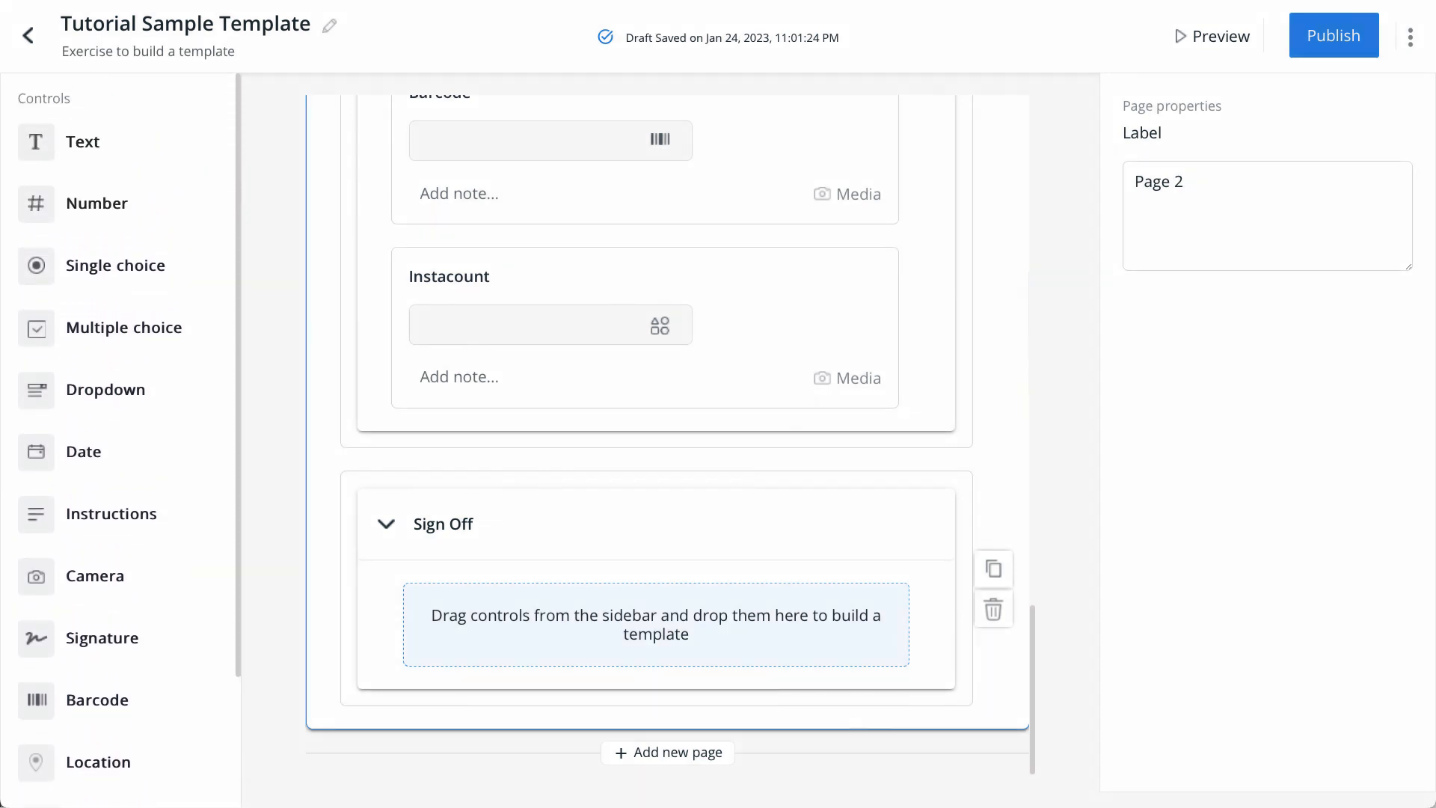
{"action": "left_click_drag", "start_coordinate": [82, 142], "coordinate": [503, 658]}
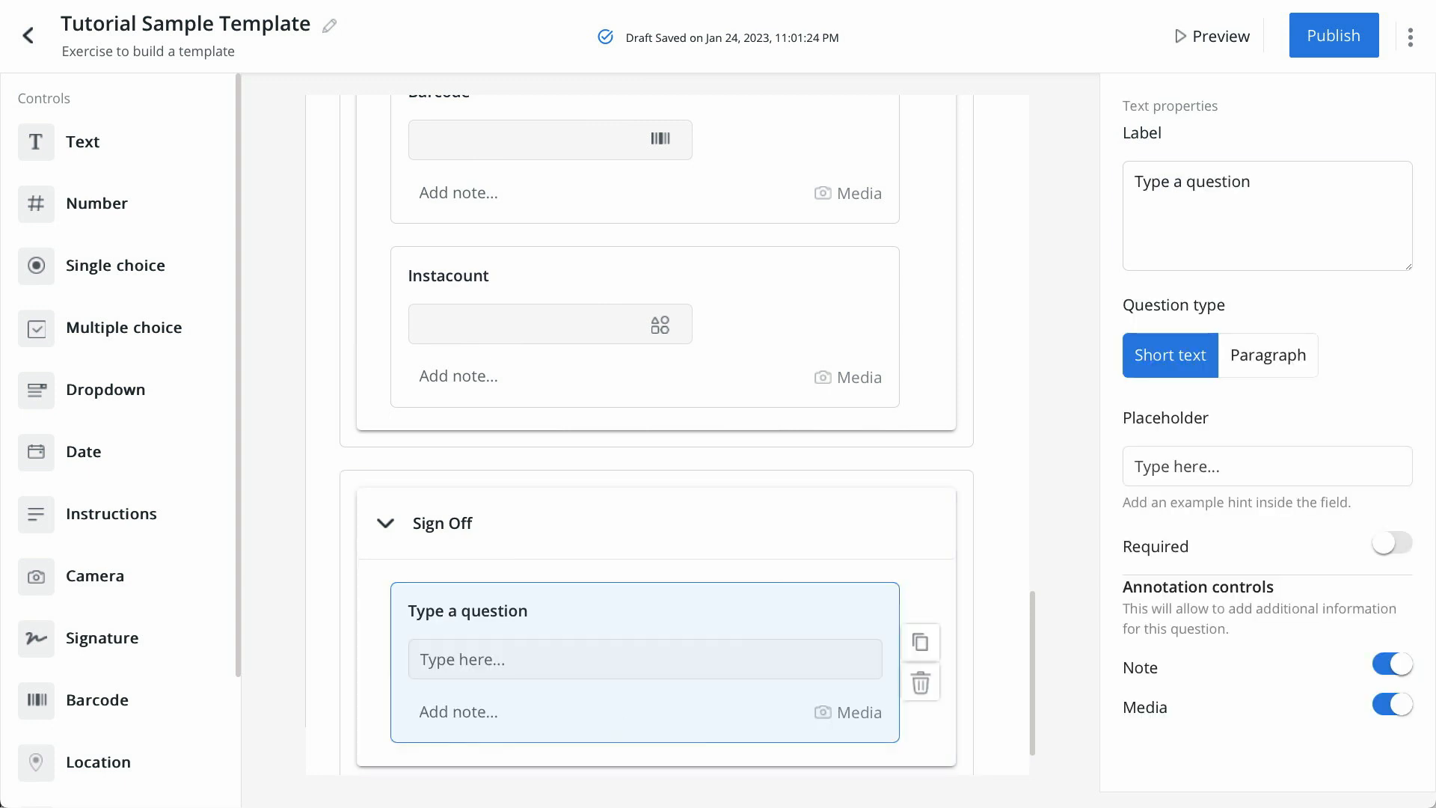
{"action": "type", "text": "Inspector"}
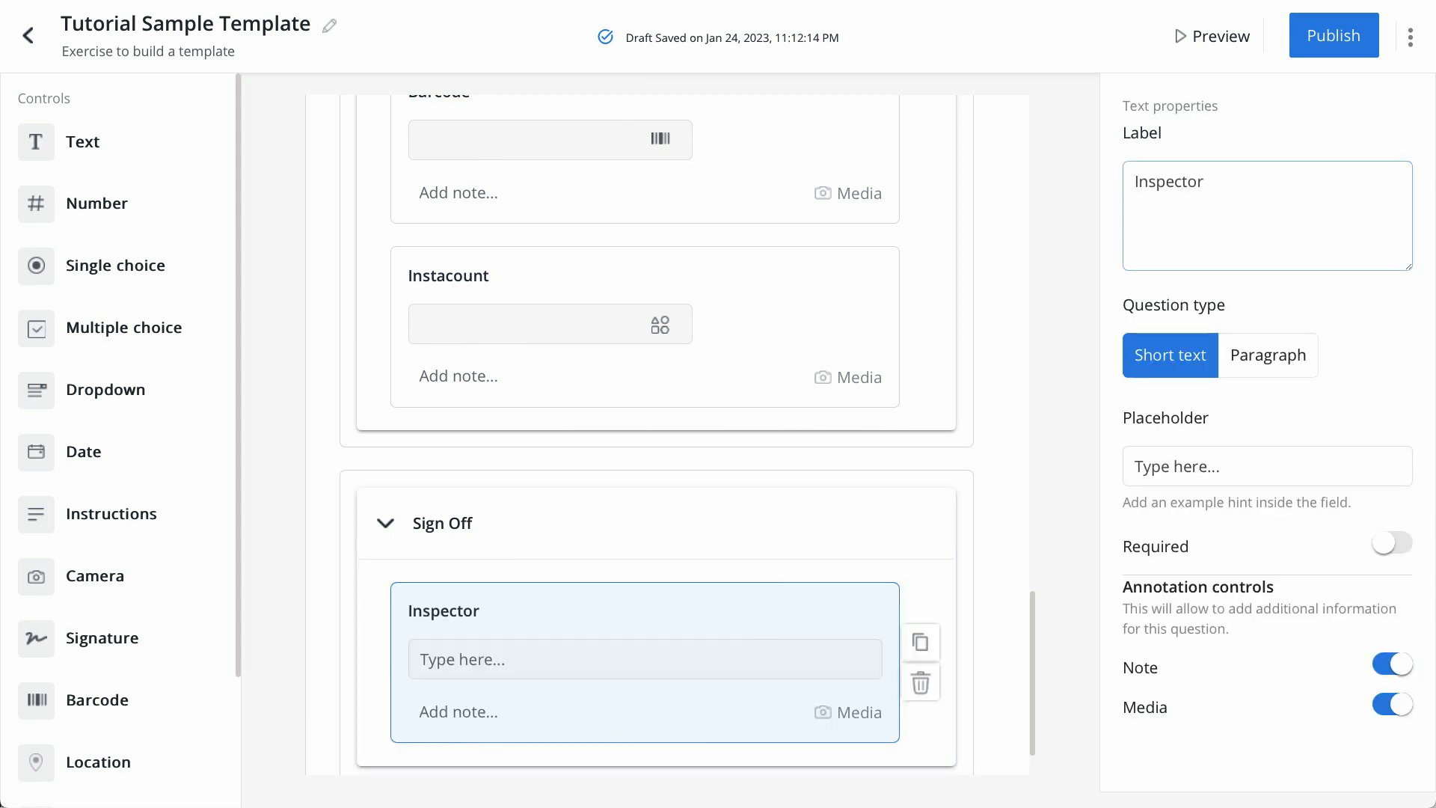
{"action": "key", "text": "Tab"}
{"action": "type", "text": "Full "}
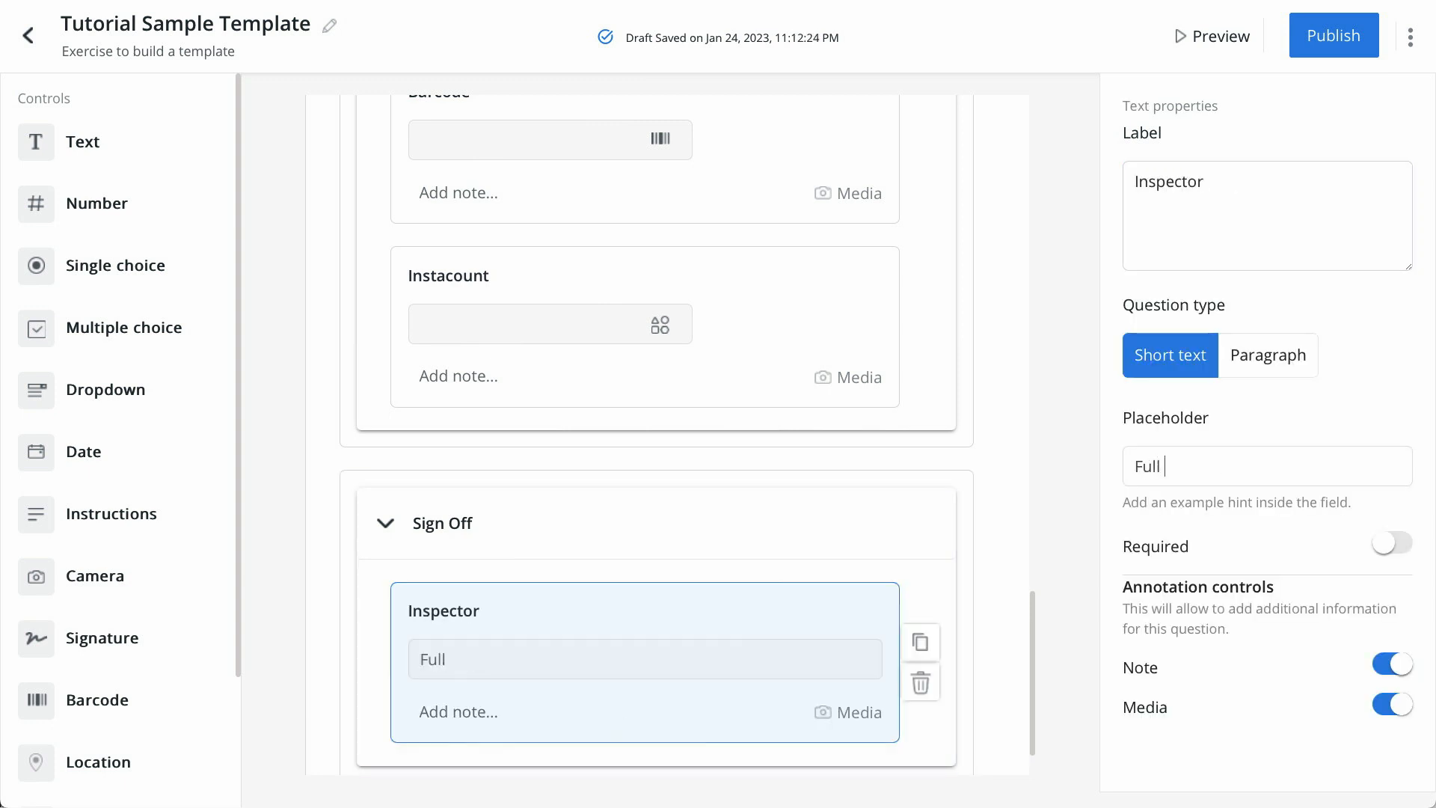
{"action": "type", "text": "name of the pe"}
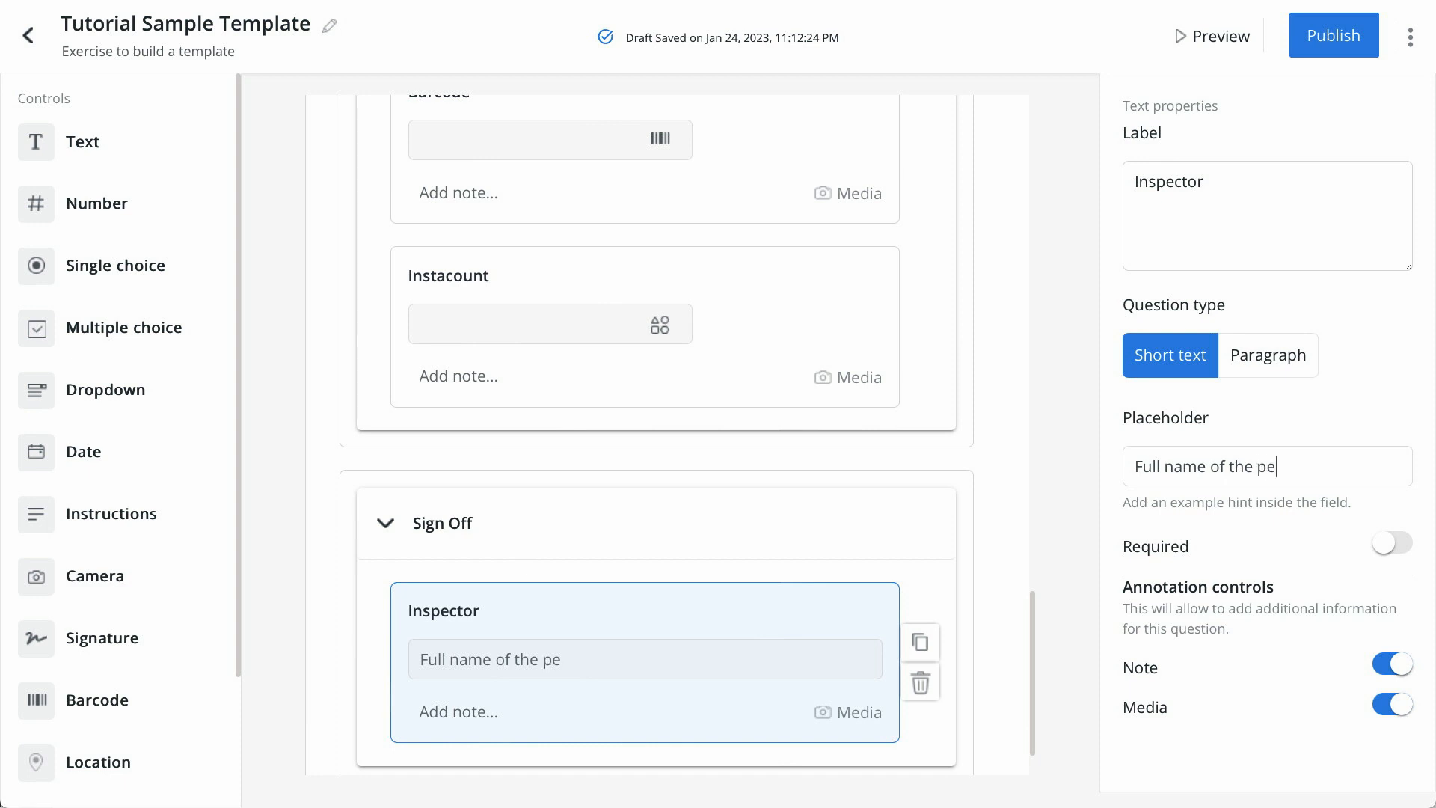
{"action": "type", "text": "rson that completed"}
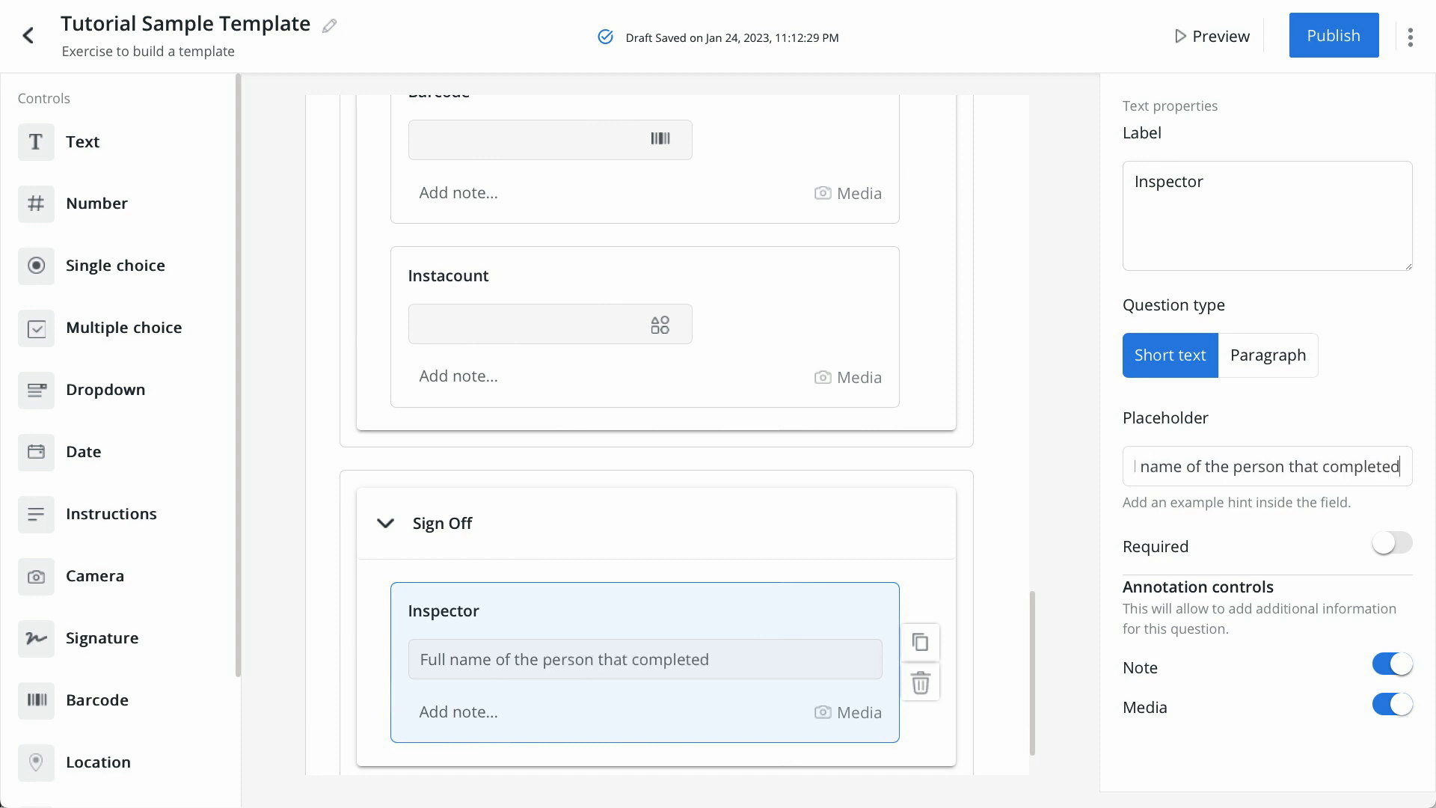
{"action": "type", "text": " the inspection"}
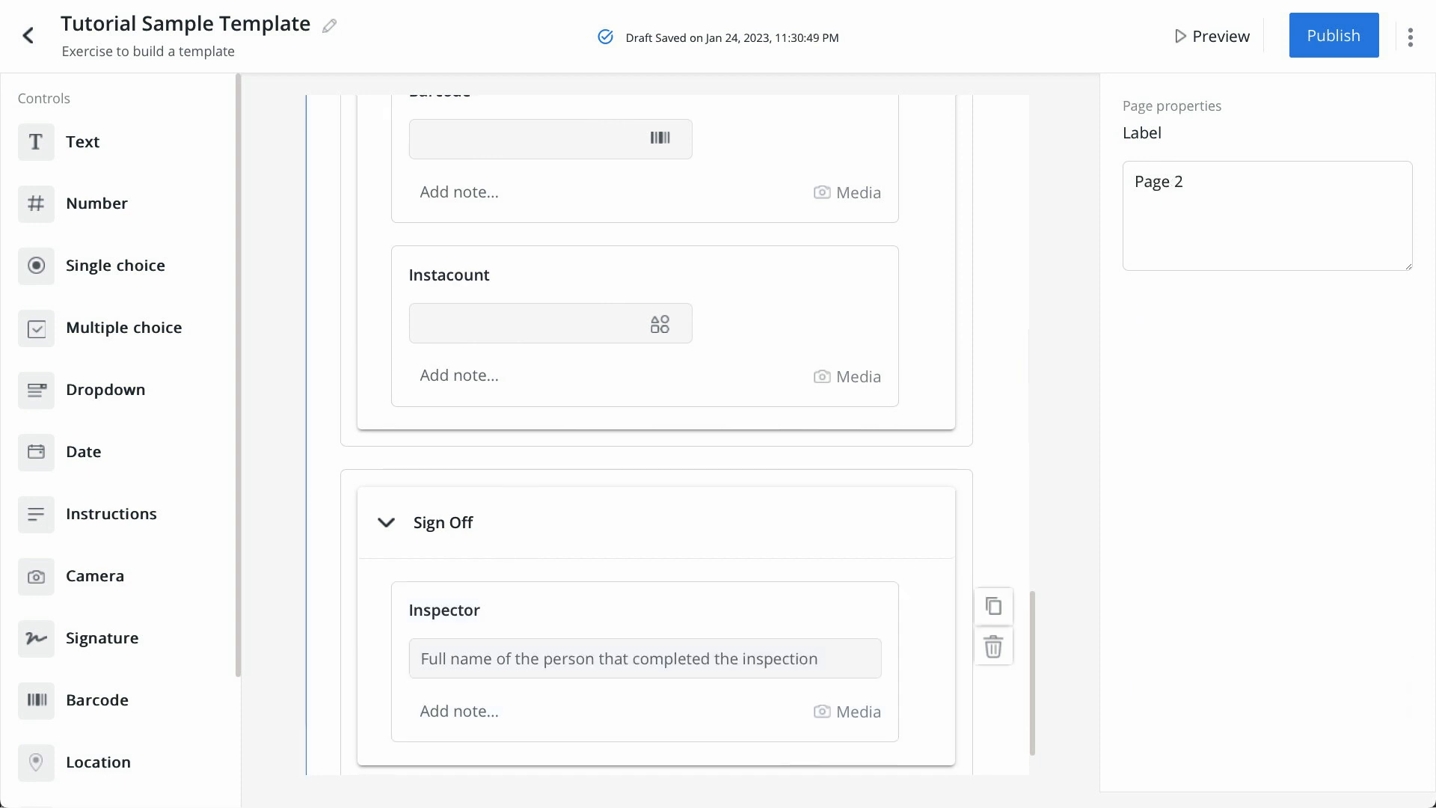
{"action": "scroll", "coordinate": [676, 433], "scroll_direction": "down", "scroll_amount": 2}
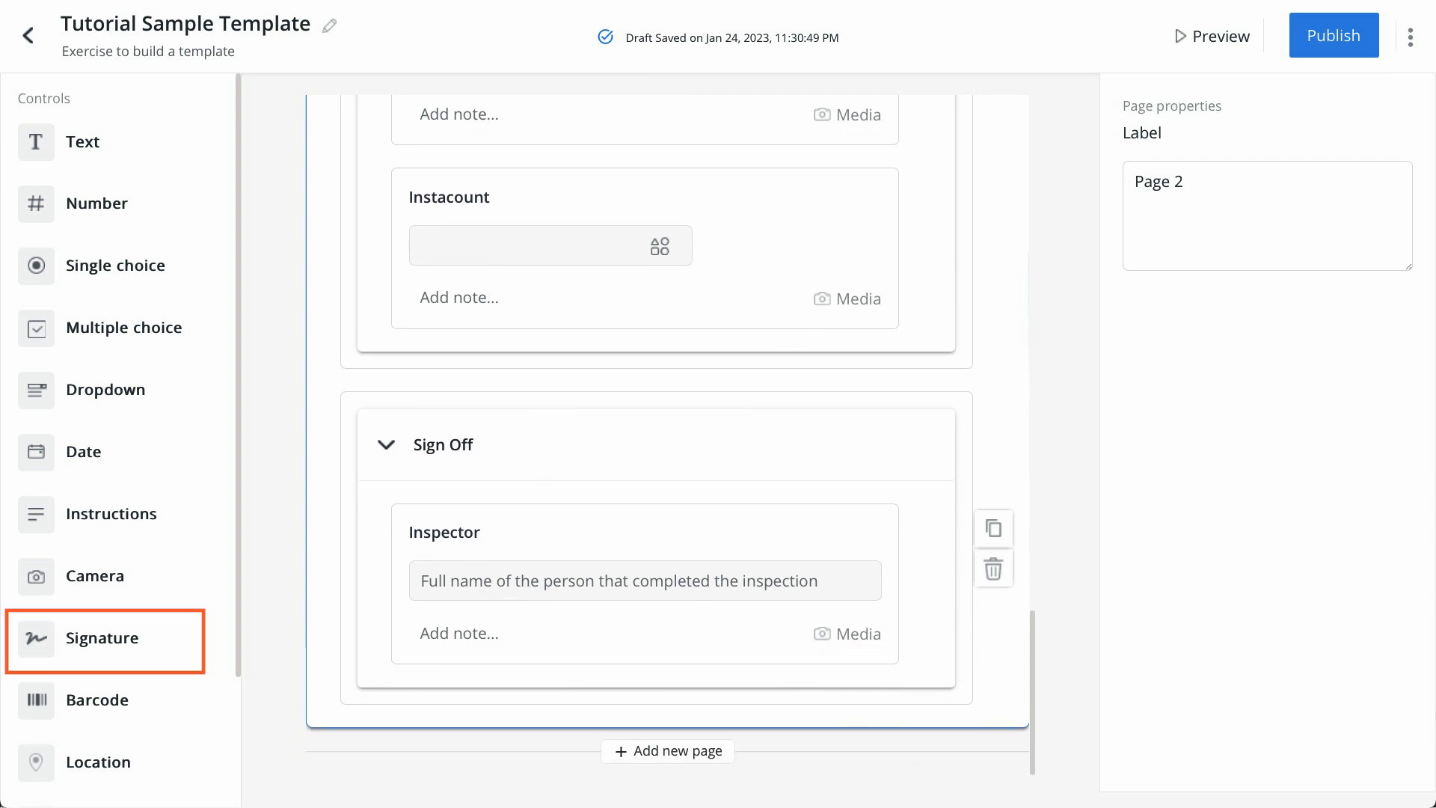
Step: Add a signature control below Inspector in the Sign Off section, with the placeholder "Add Inspector signature"
{"action": "left_click_drag", "start_coordinate": [102, 638], "coordinate": [645, 673]}
{"action": "scroll", "coordinate": [644, 523], "scroll_direction": "down", "scroll_amount": 3}
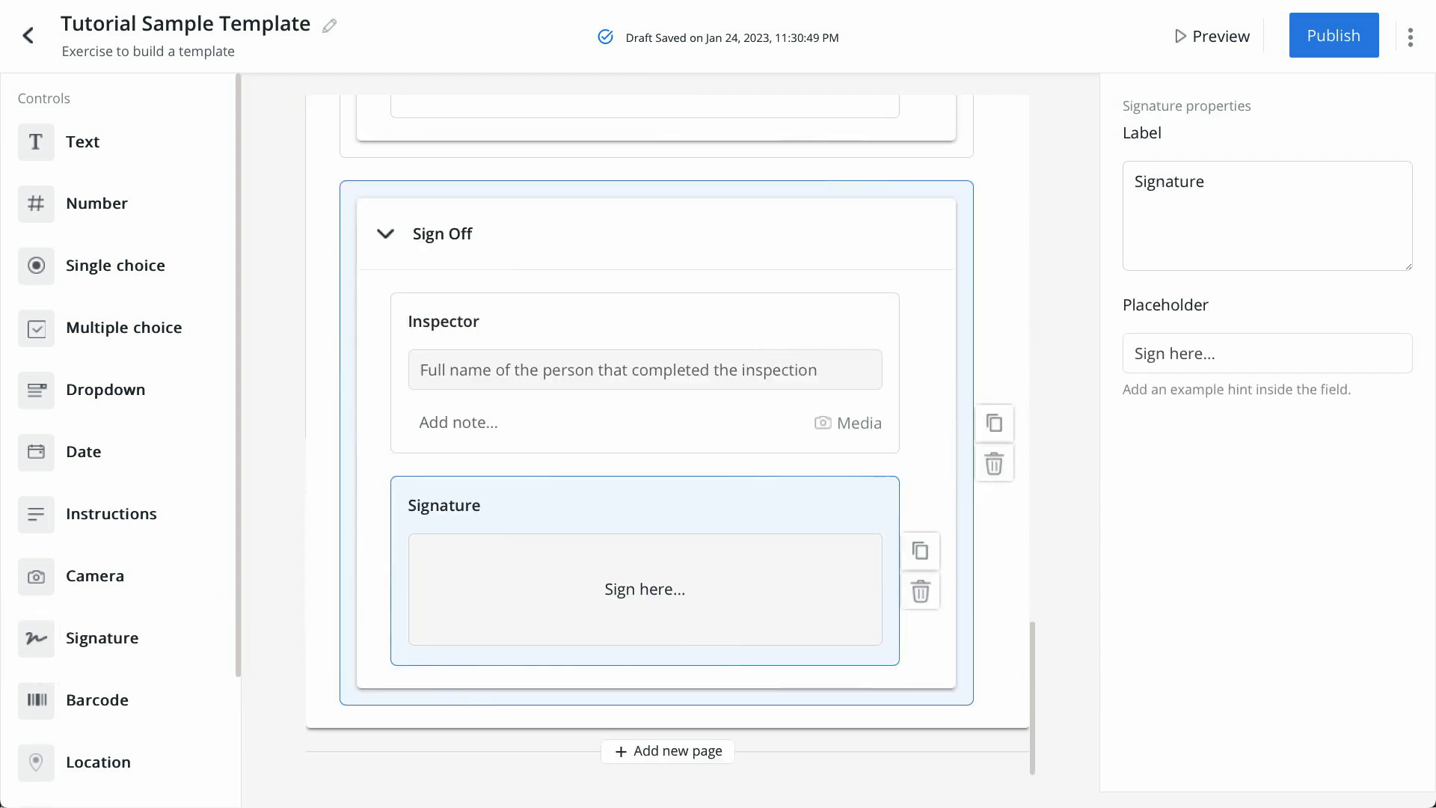
{"action": "type", "text": "Add "}
{"action": "type", "text": "Inspector signatu"}
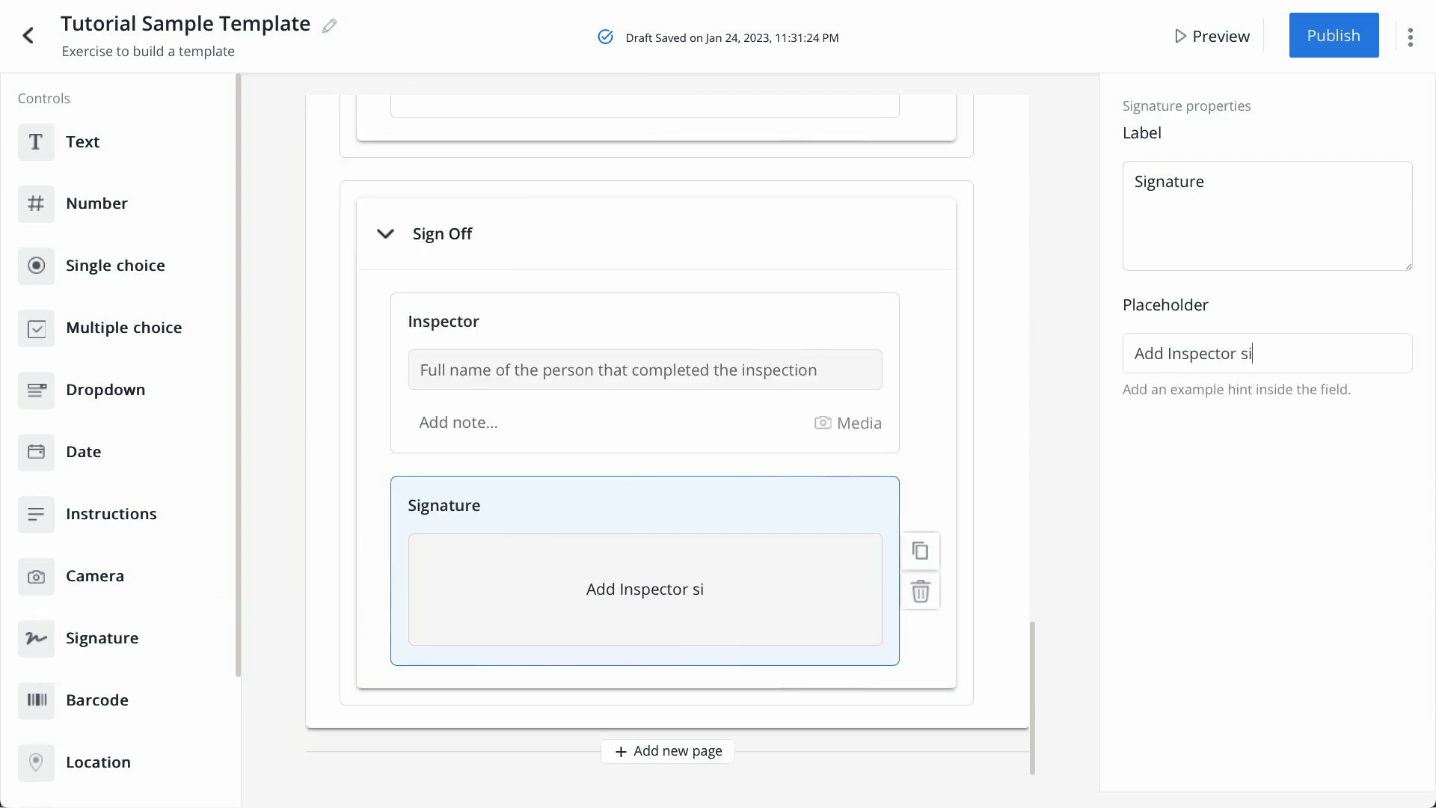
{"action": "type", "text": "re"}
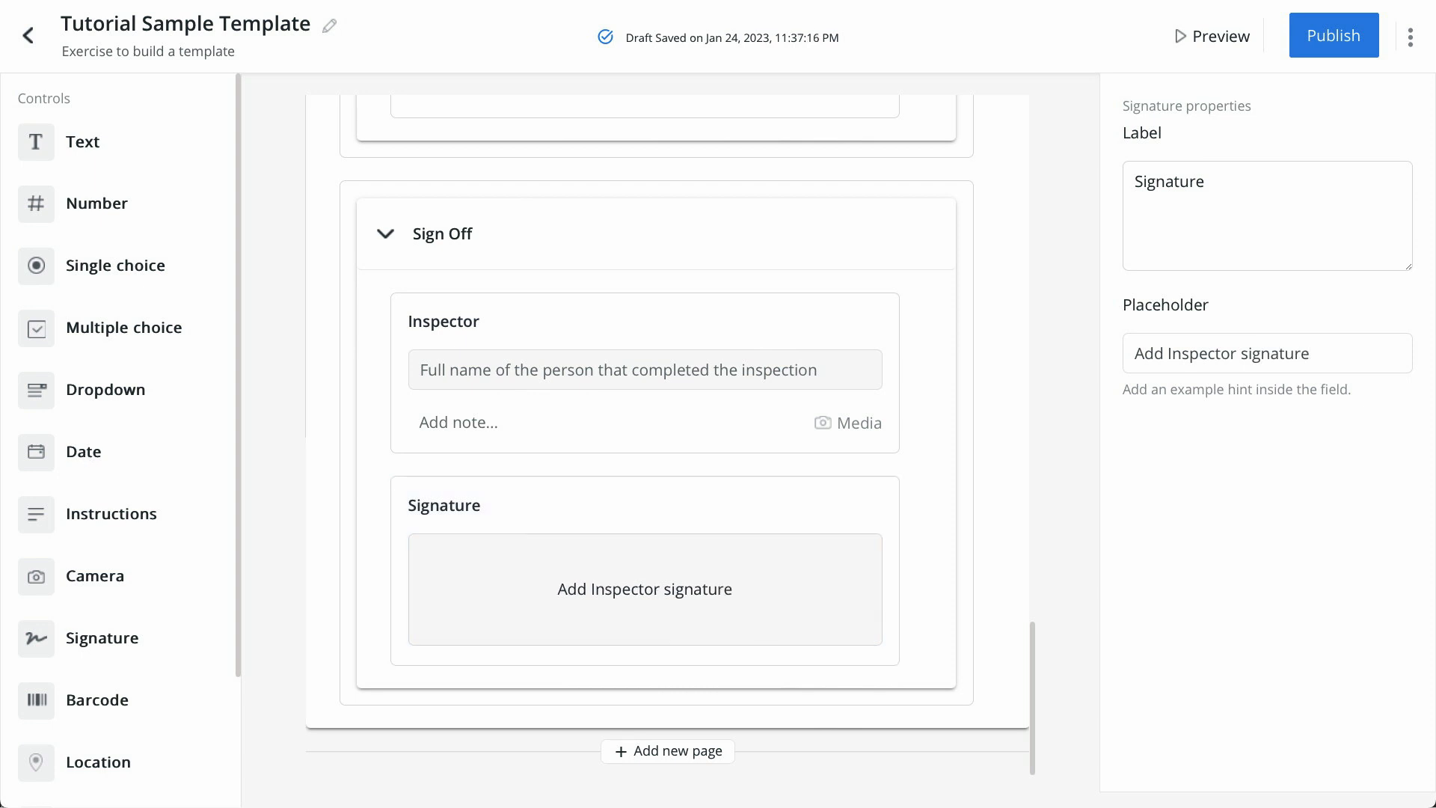
Step: Add a date control below Signature, with its Note and Media annotations disabled and Time enabled
{"action": "mouse_move", "coordinate": [83, 451]}
{"action": "left_mouse_down"}
{"action": "mouse_move", "coordinate": [523, 613]}
{"action": "mouse_move", "coordinate": [585, 699]}
{"action": "left_mouse_up"}
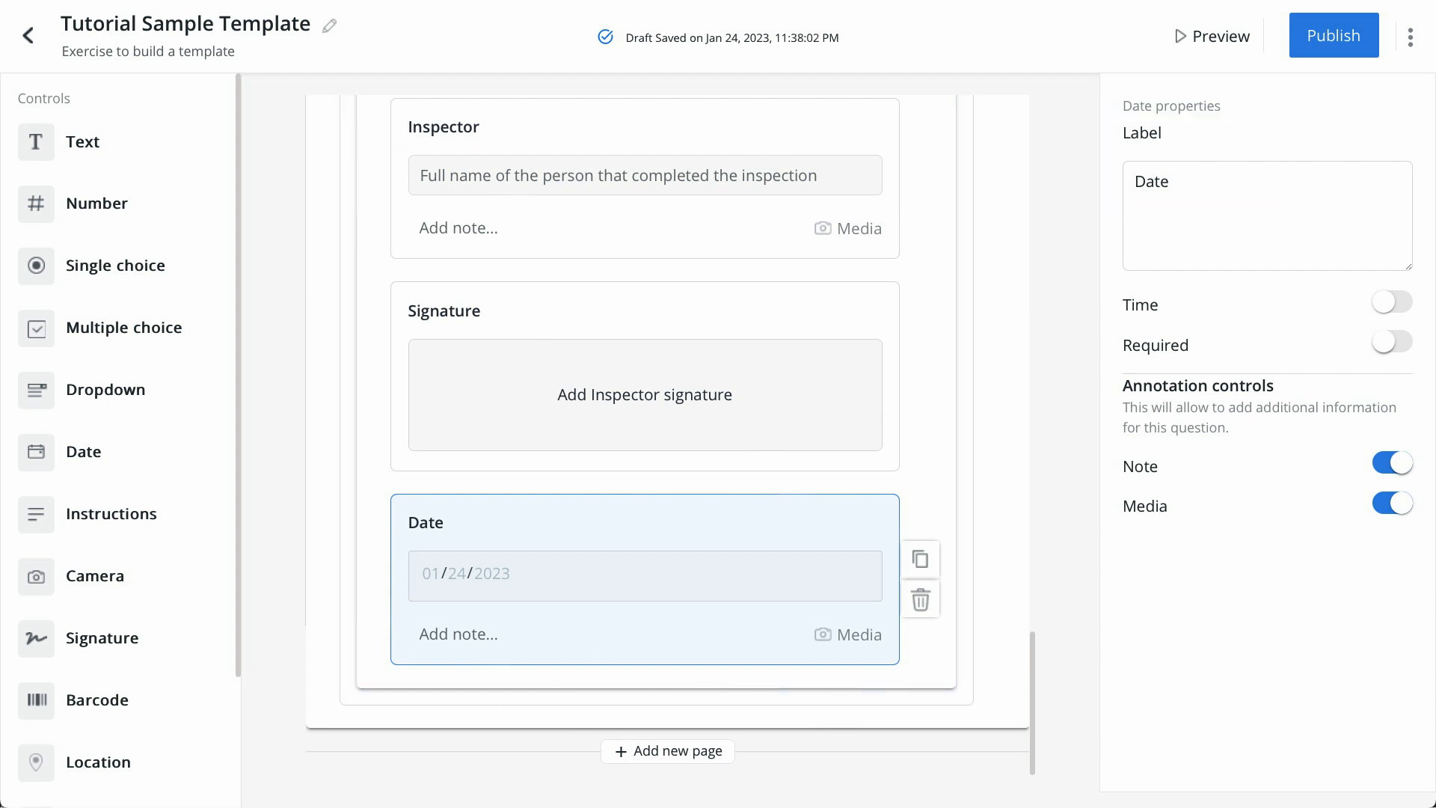
{"action": "left_click", "coordinate": [1397, 463]}
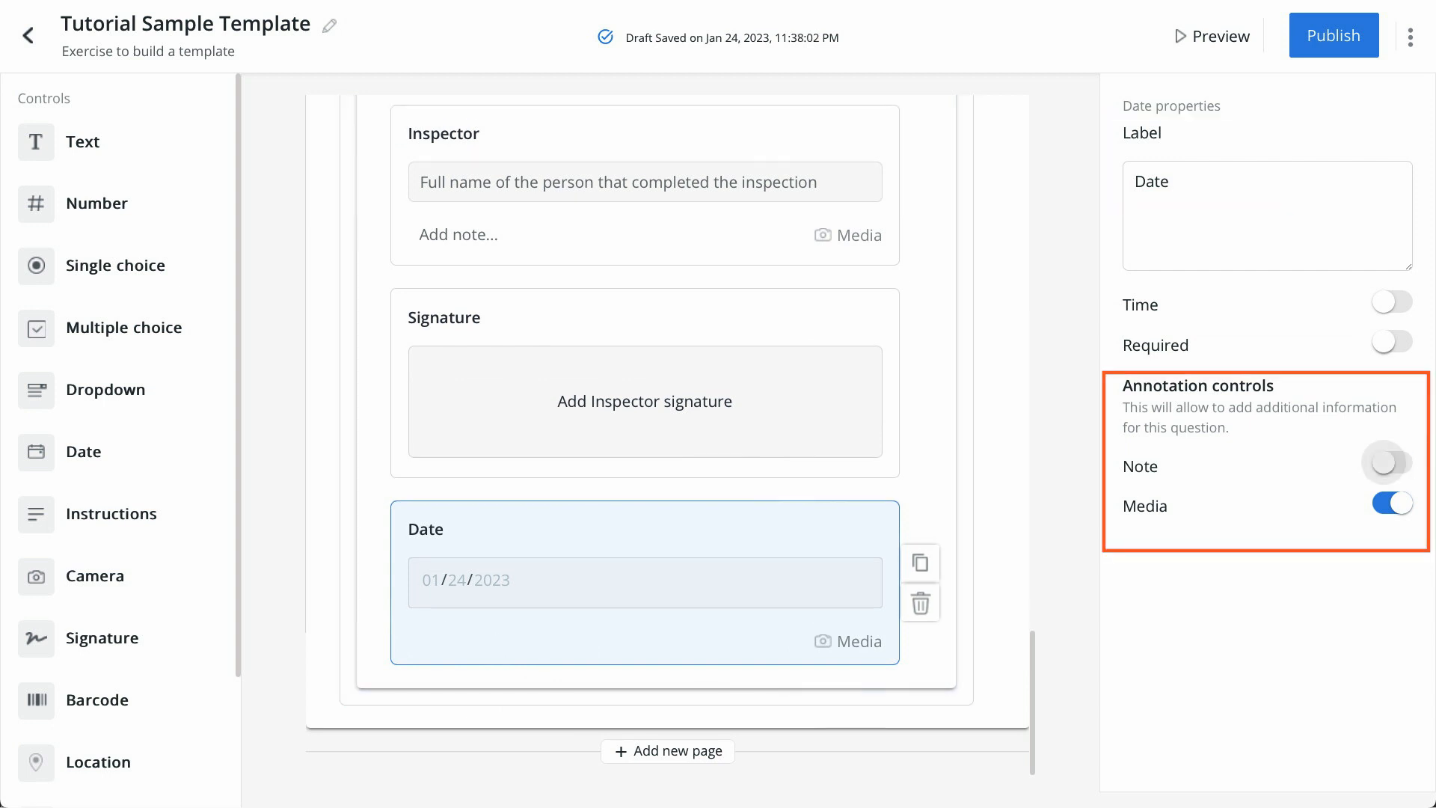
{"action": "left_click", "coordinate": [1396, 503]}
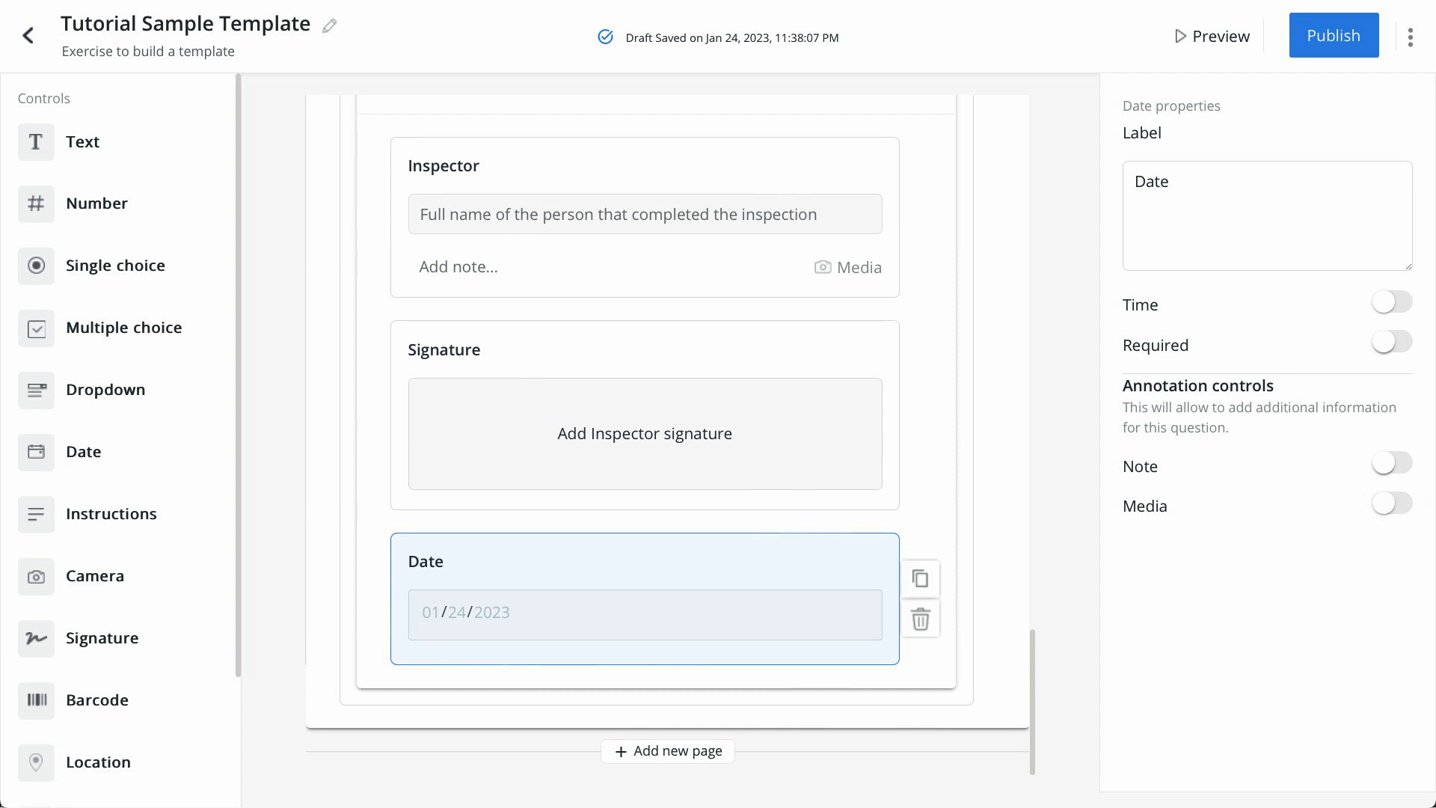
{"action": "left_click", "coordinate": [1392, 302]}
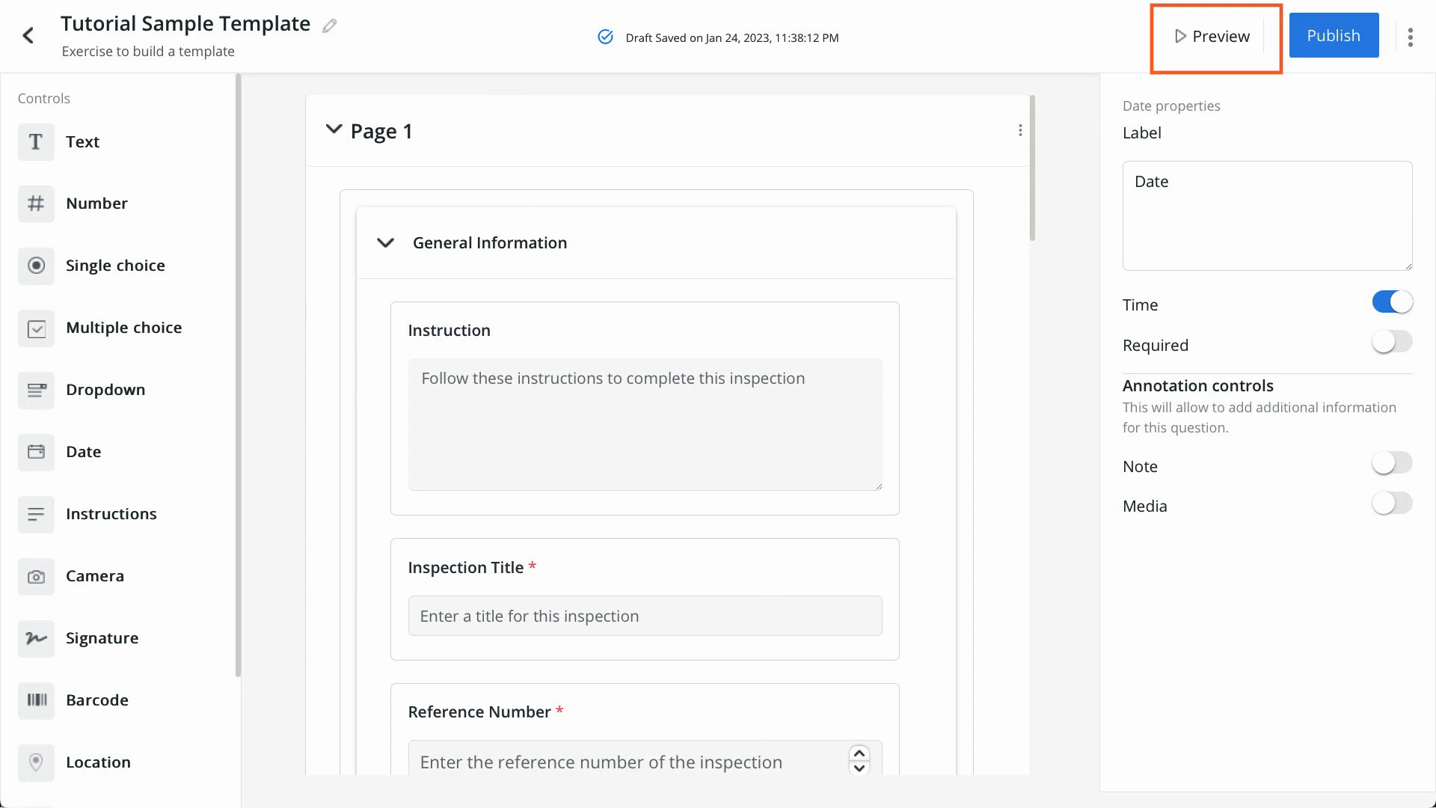
Step: Preview both template pages in the phone layout, check the tablet and desktop layouts, and close the preview
{"action": "left_click", "coordinate": [1211, 36]}
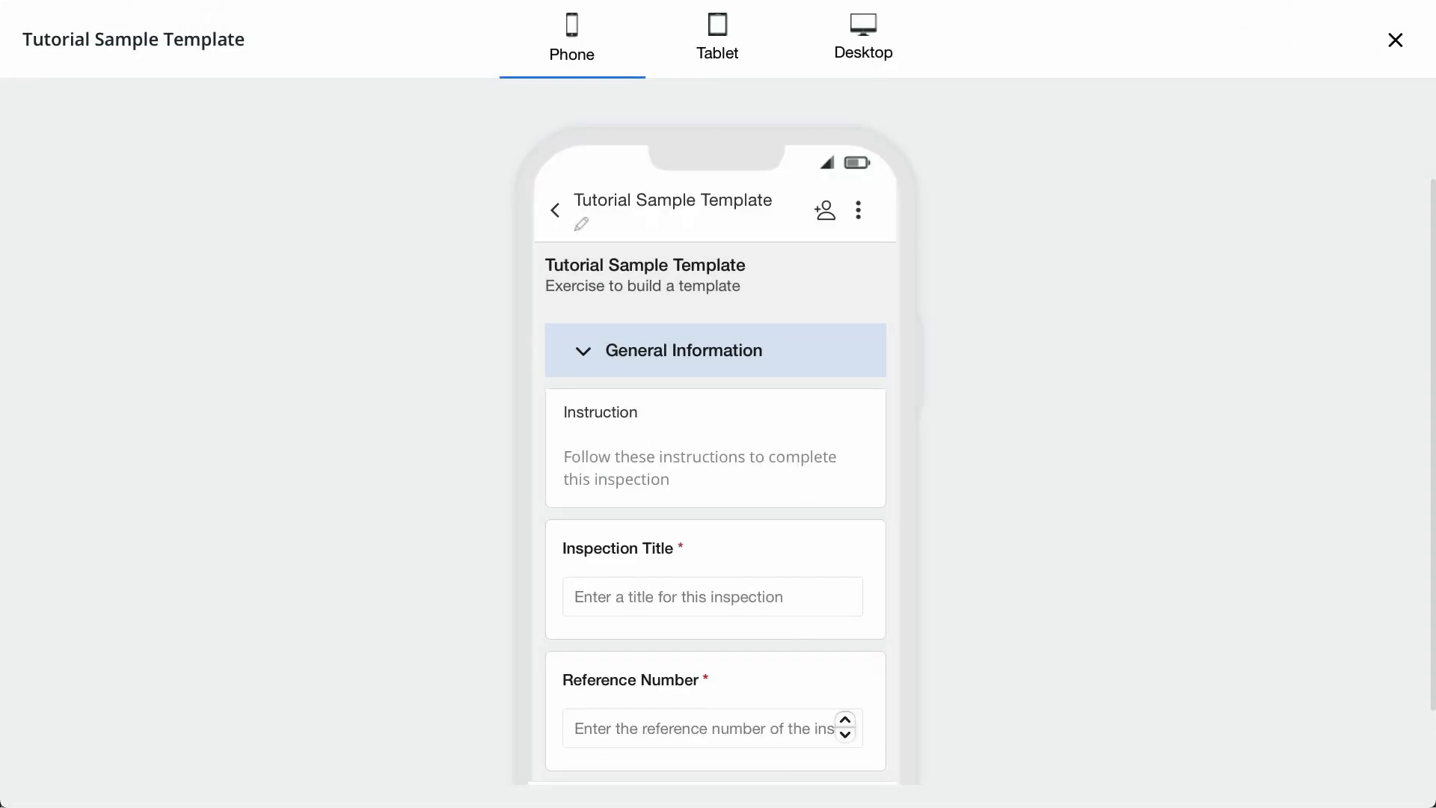
{"action": "scroll", "coordinate": [716, 479], "scroll_direction": "down", "scroll_amount": 3}
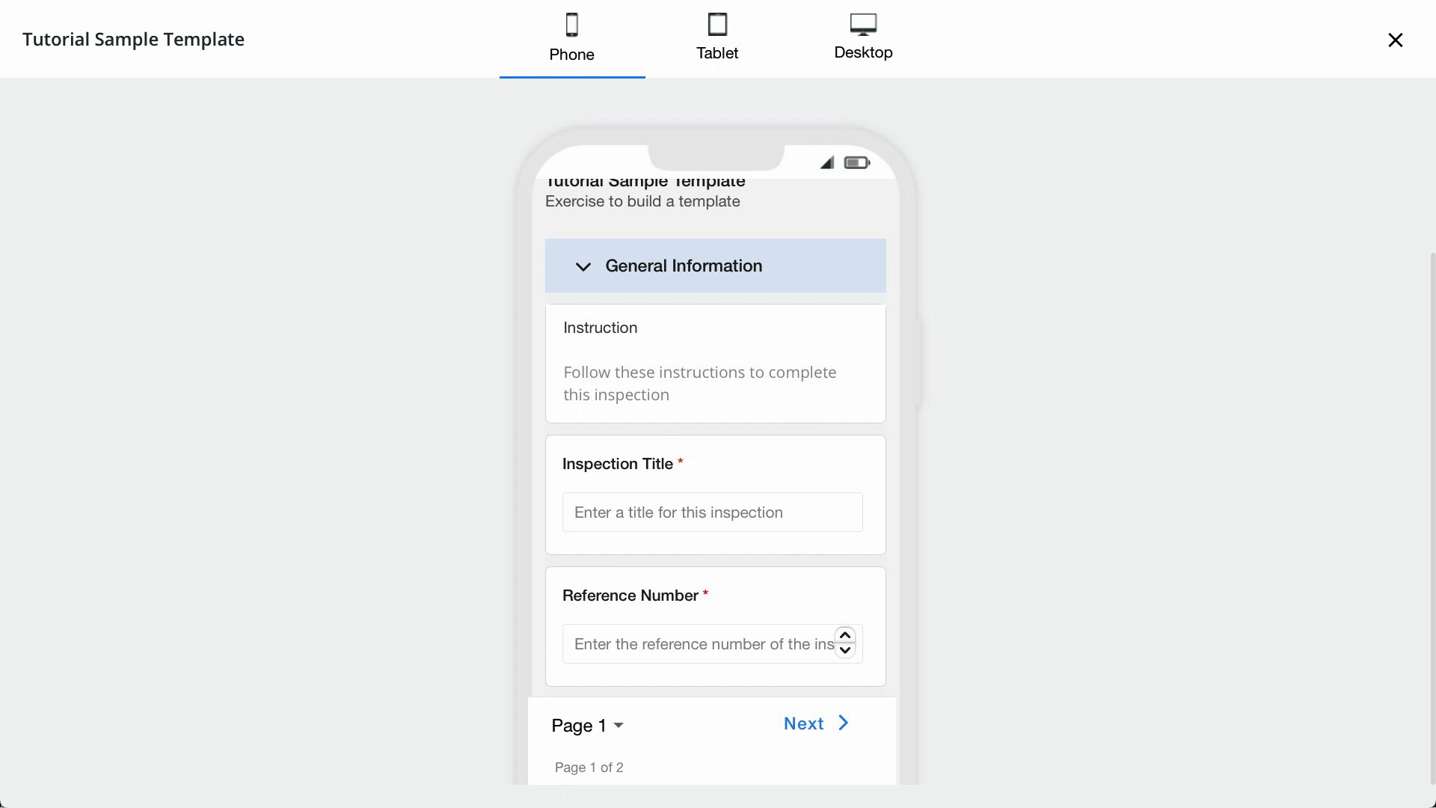
{"action": "left_click", "coordinate": [803, 723]}
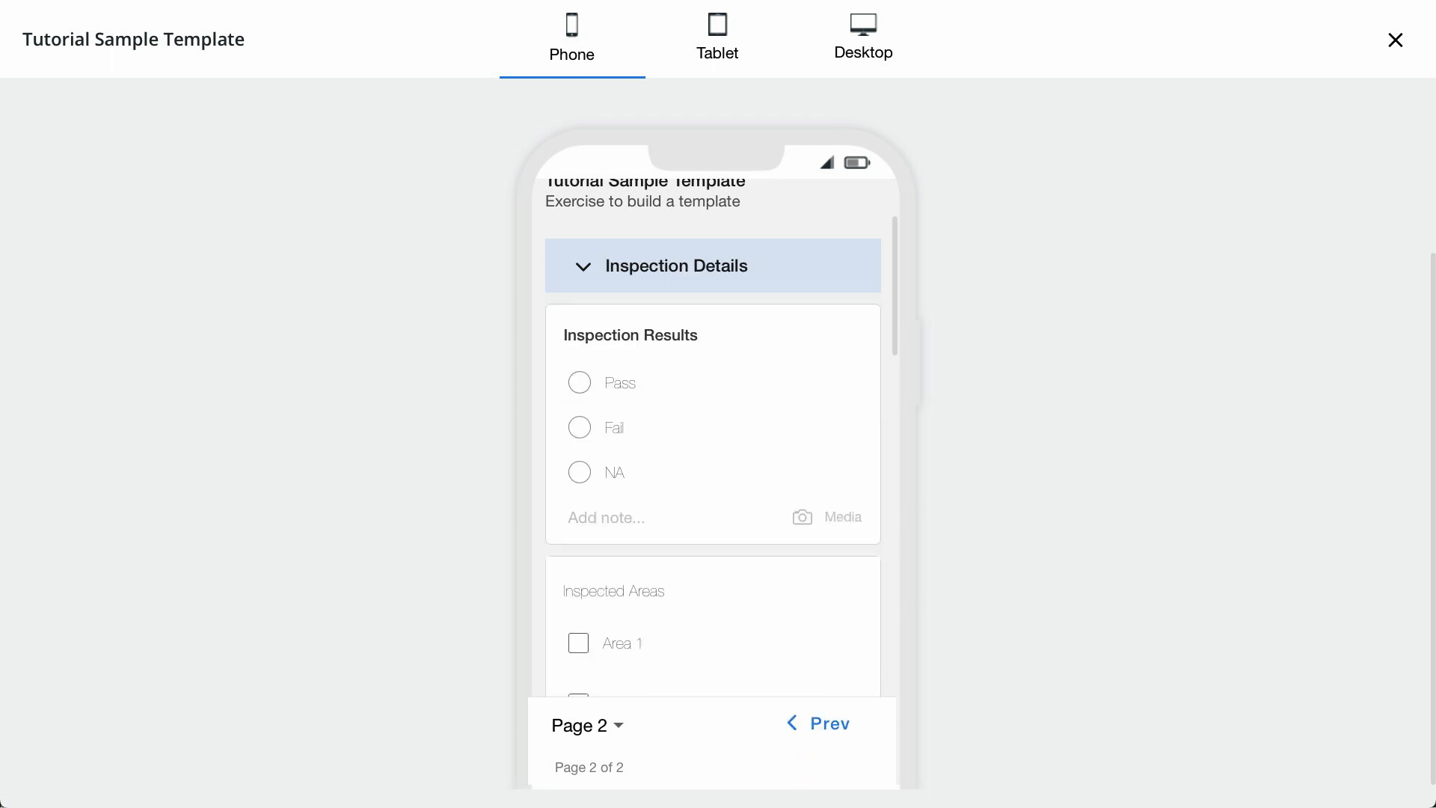
{"action": "scroll", "coordinate": [716, 478], "scroll_direction": "down", "scroll_amount": 5}
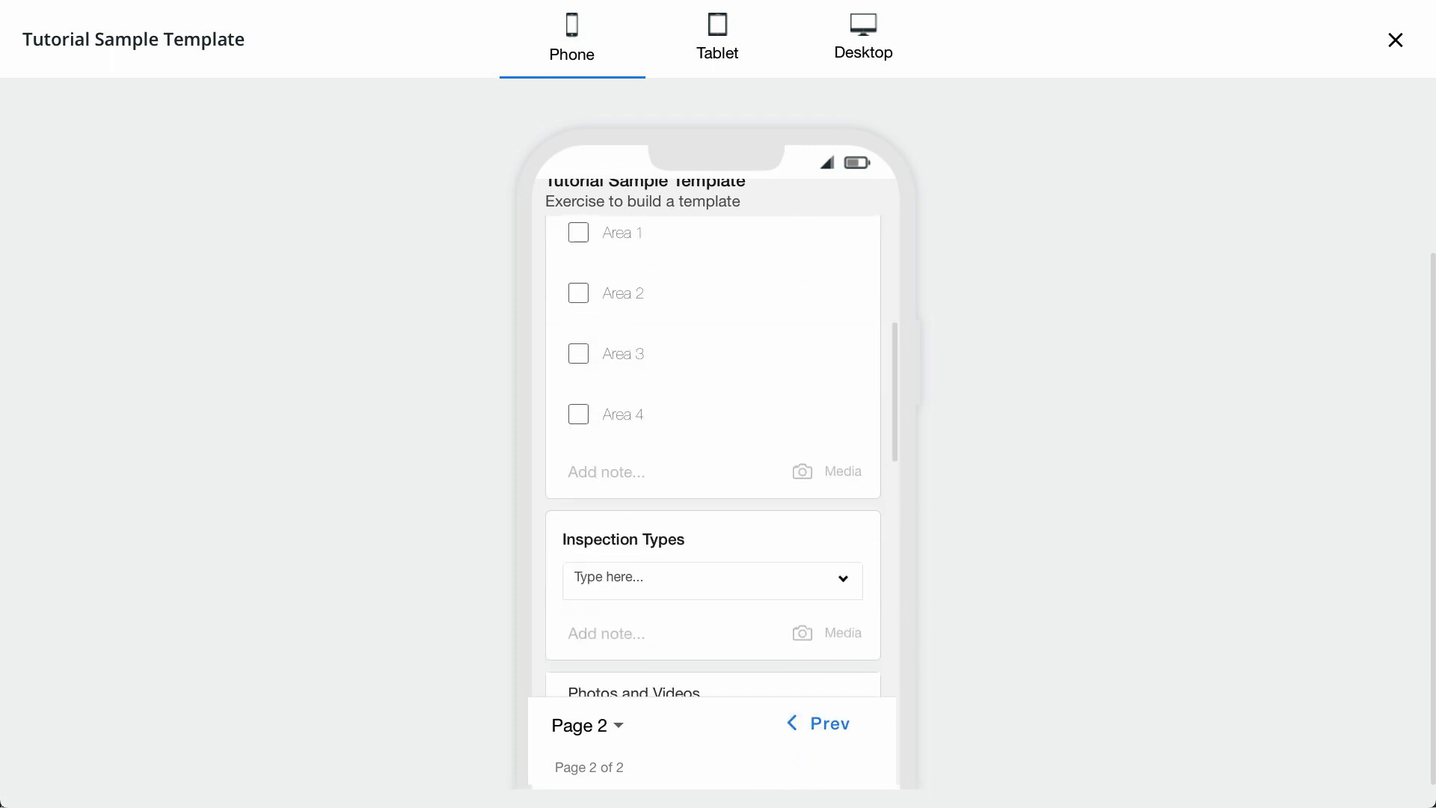
{"action": "left_click", "coordinate": [571, 38]}
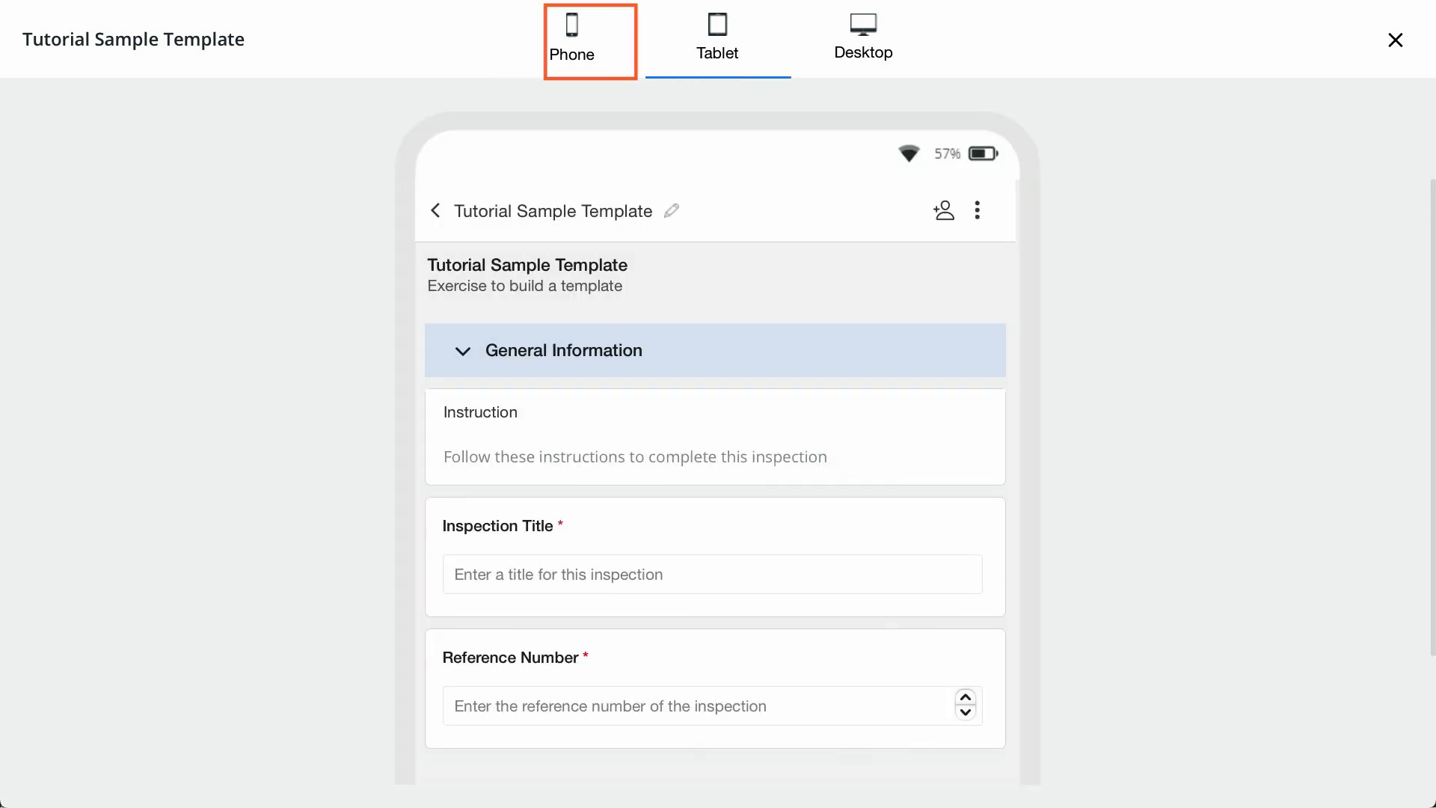
{"action": "left_click", "coordinate": [717, 37]}
{"action": "left_click", "coordinate": [863, 37]}
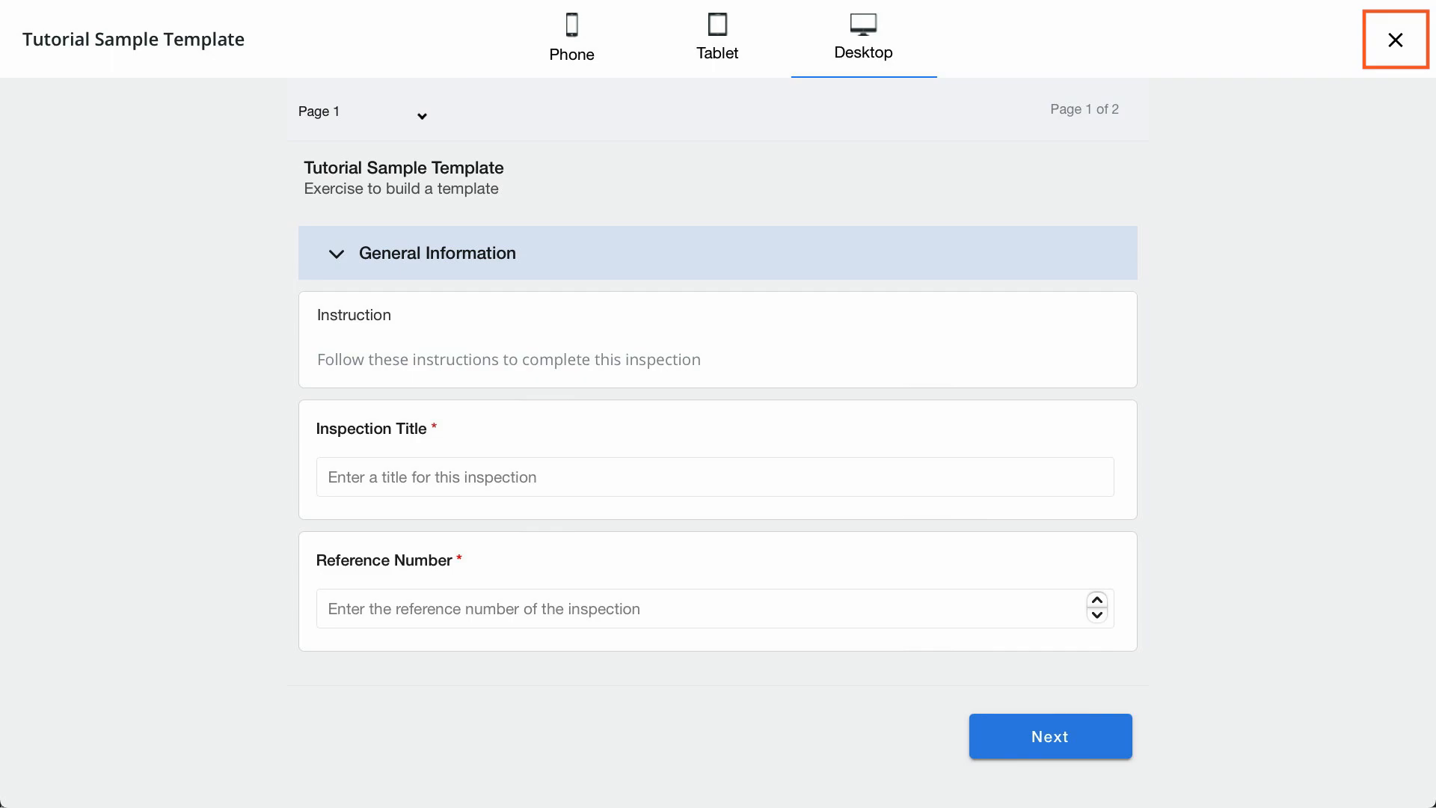
{"action": "left_click", "coordinate": [1395, 40]}
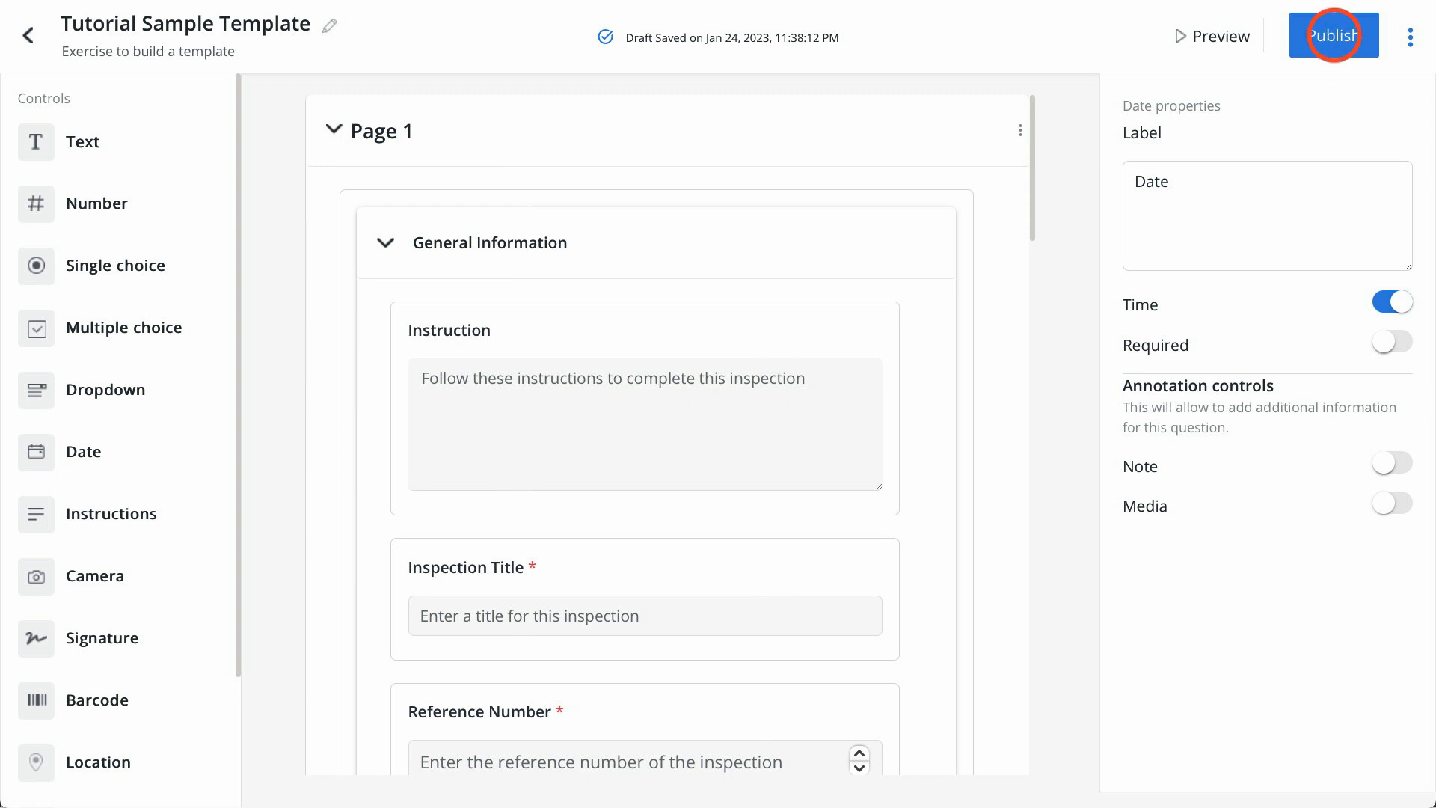
Step: Publish the Tutorial Sample Template
{"action": "left_click", "coordinate": [1333, 35]}
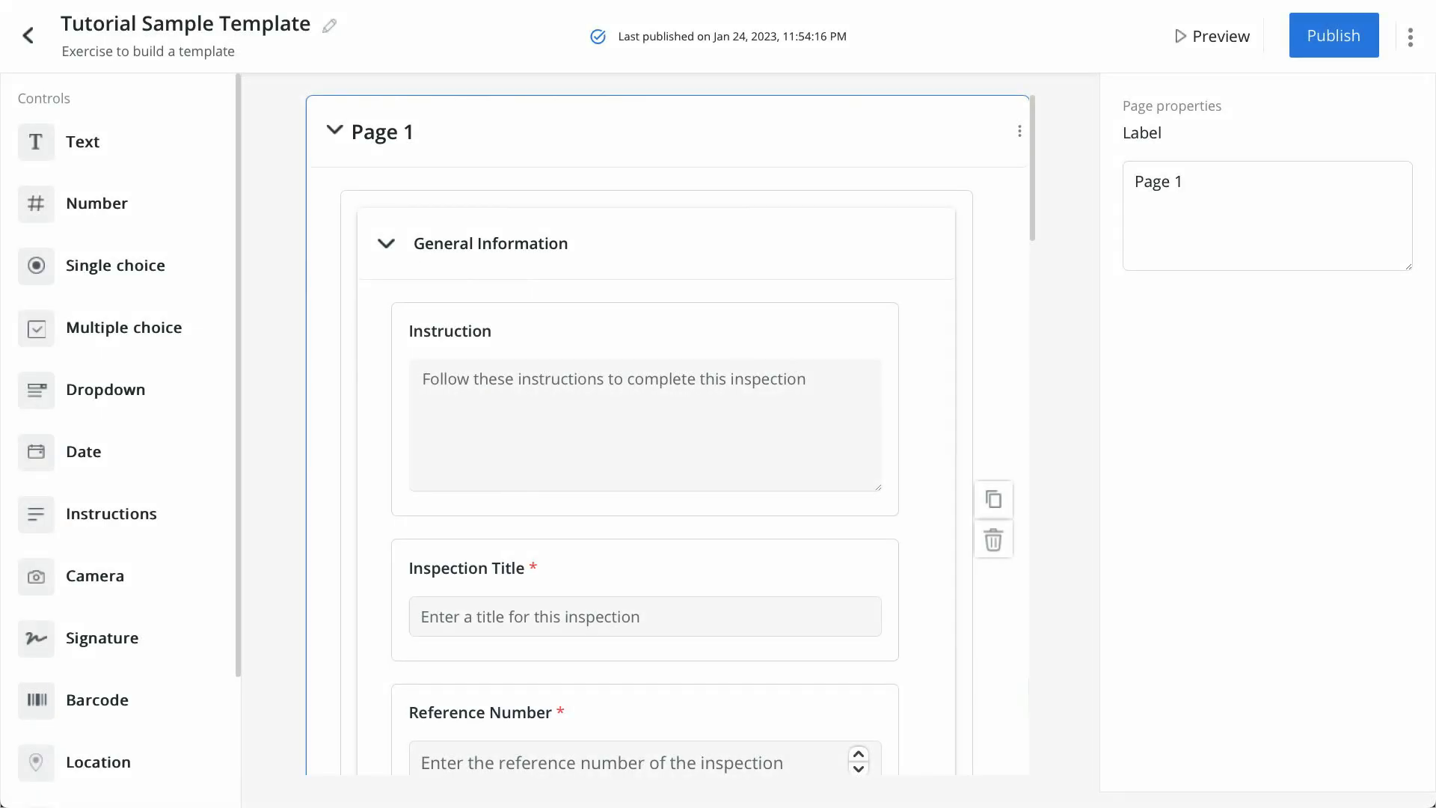
Step: Change the label of the Inspection Title question on Page 1 to "Inspection One"
{"action": "scroll", "coordinate": [667, 433], "scroll_direction": "down", "scroll_amount": 4}
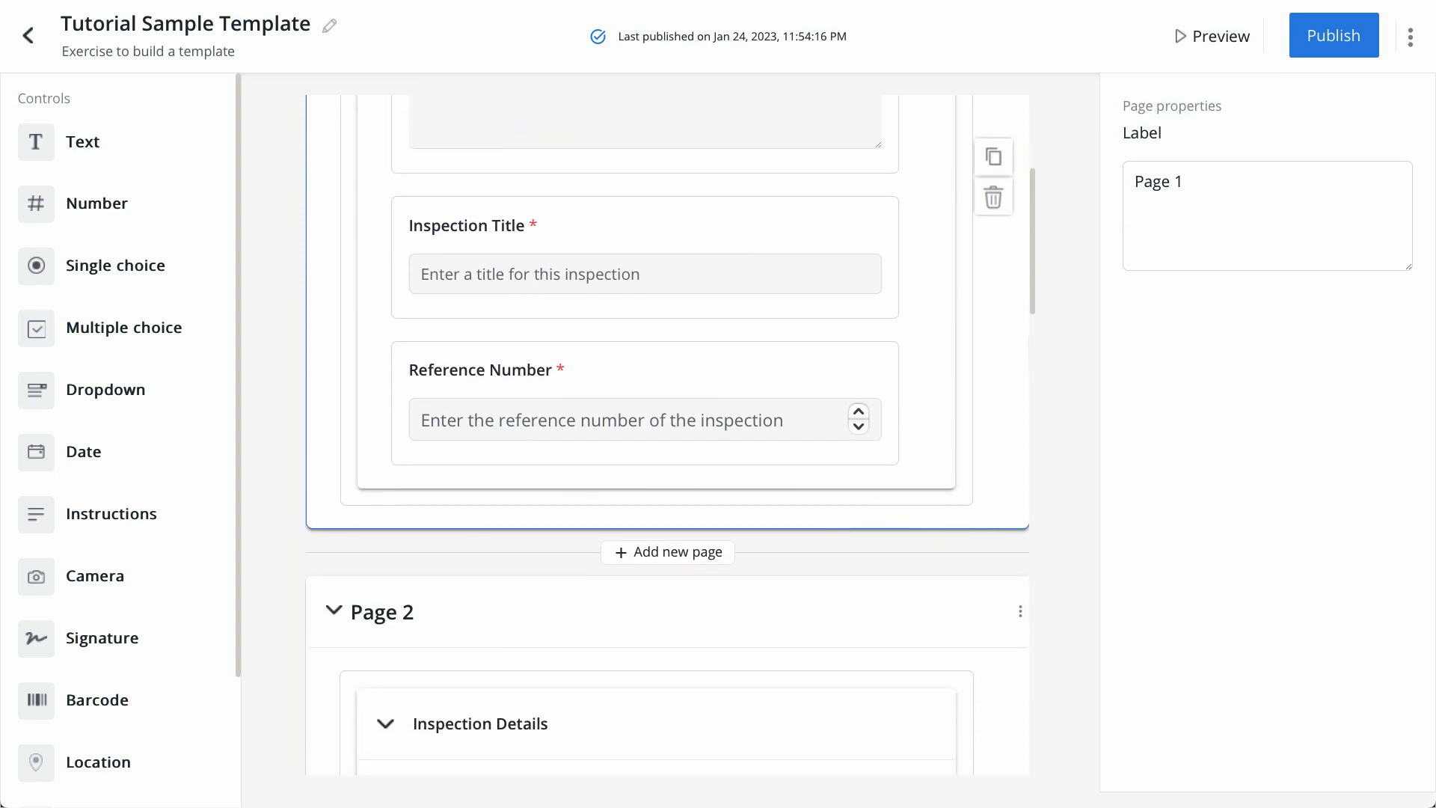
{"action": "left_click", "coordinate": [644, 258]}
{"action": "key", "text": "BackSpace"}
{"action": "key", "text": "BackSpace"}
{"action": "key", "text": "BackSpace"}
{"action": "key", "text": "BackSpace"}
{"action": "key", "text": "BackSpace"}
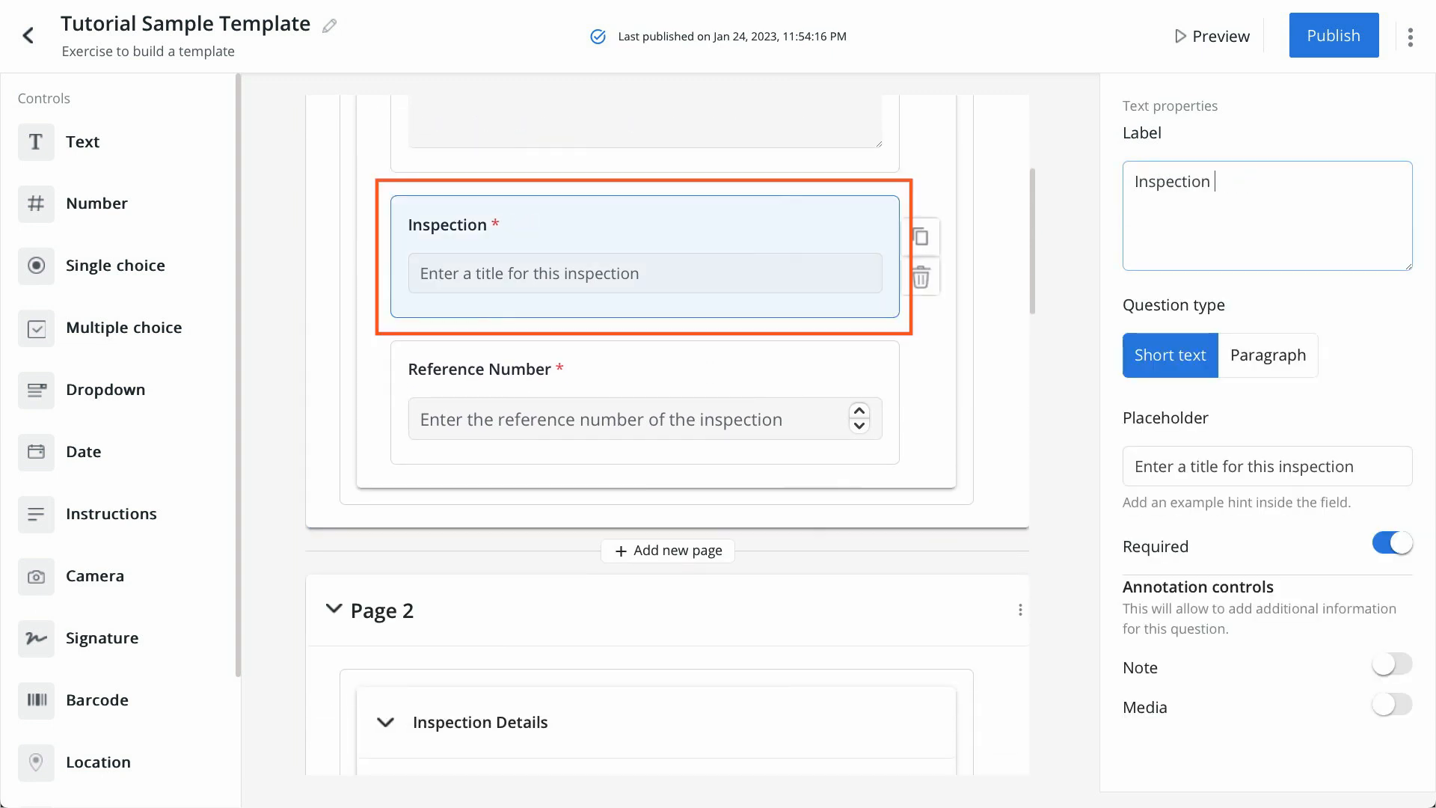
{"action": "type", "text": "One"}
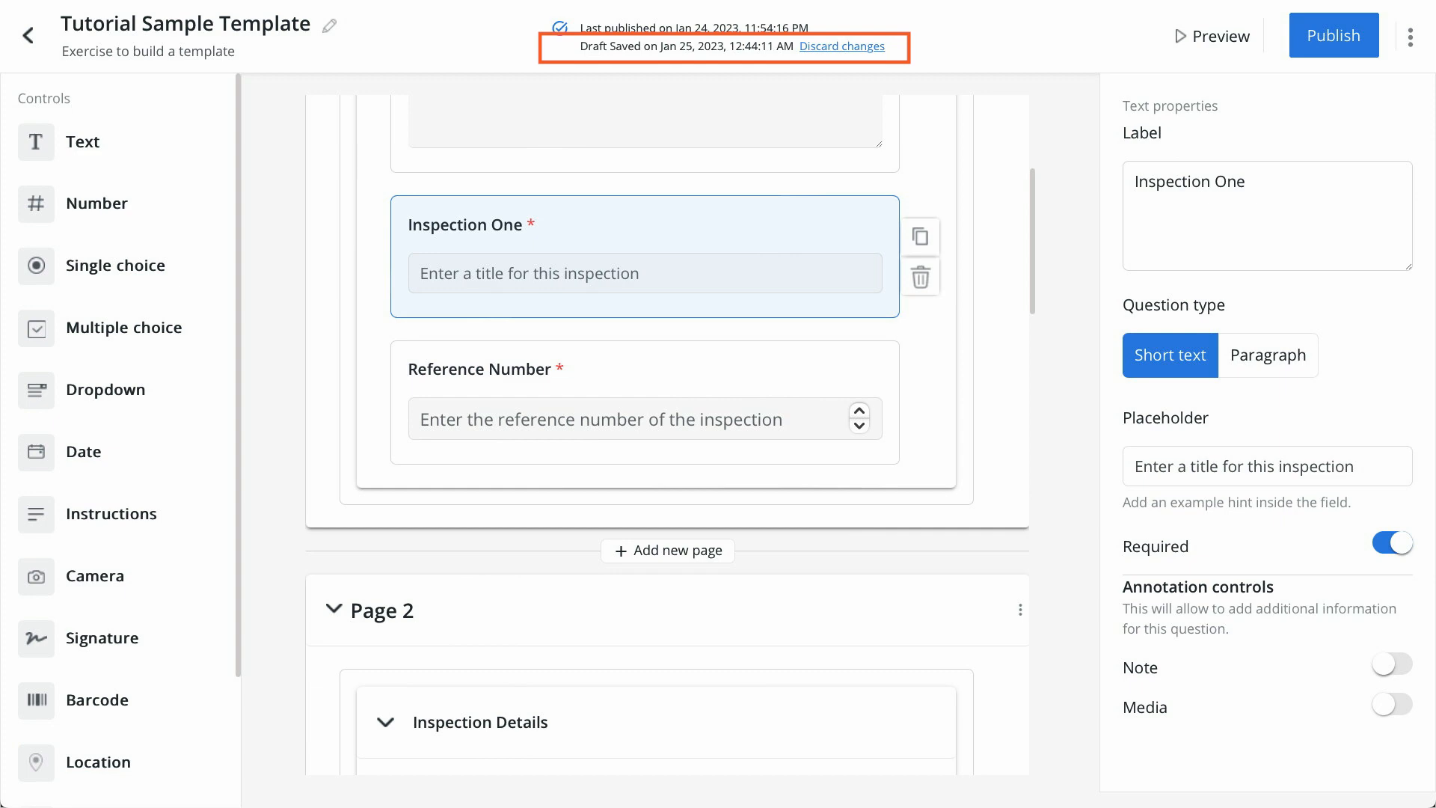
Step: Discard the unpublished draft changes to the template
{"action": "left_click", "coordinate": [842, 46]}
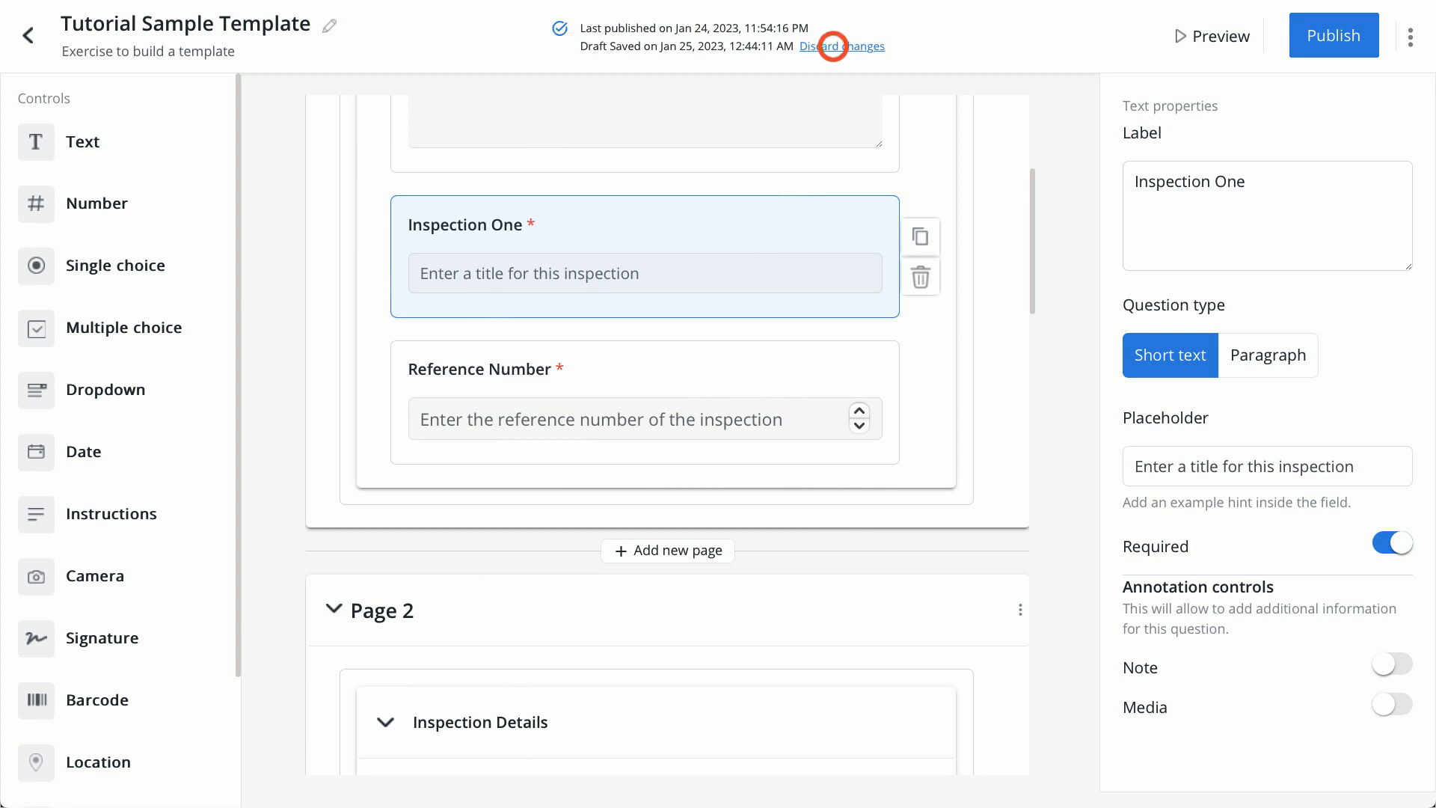
{"action": "left_click", "coordinate": [843, 489]}
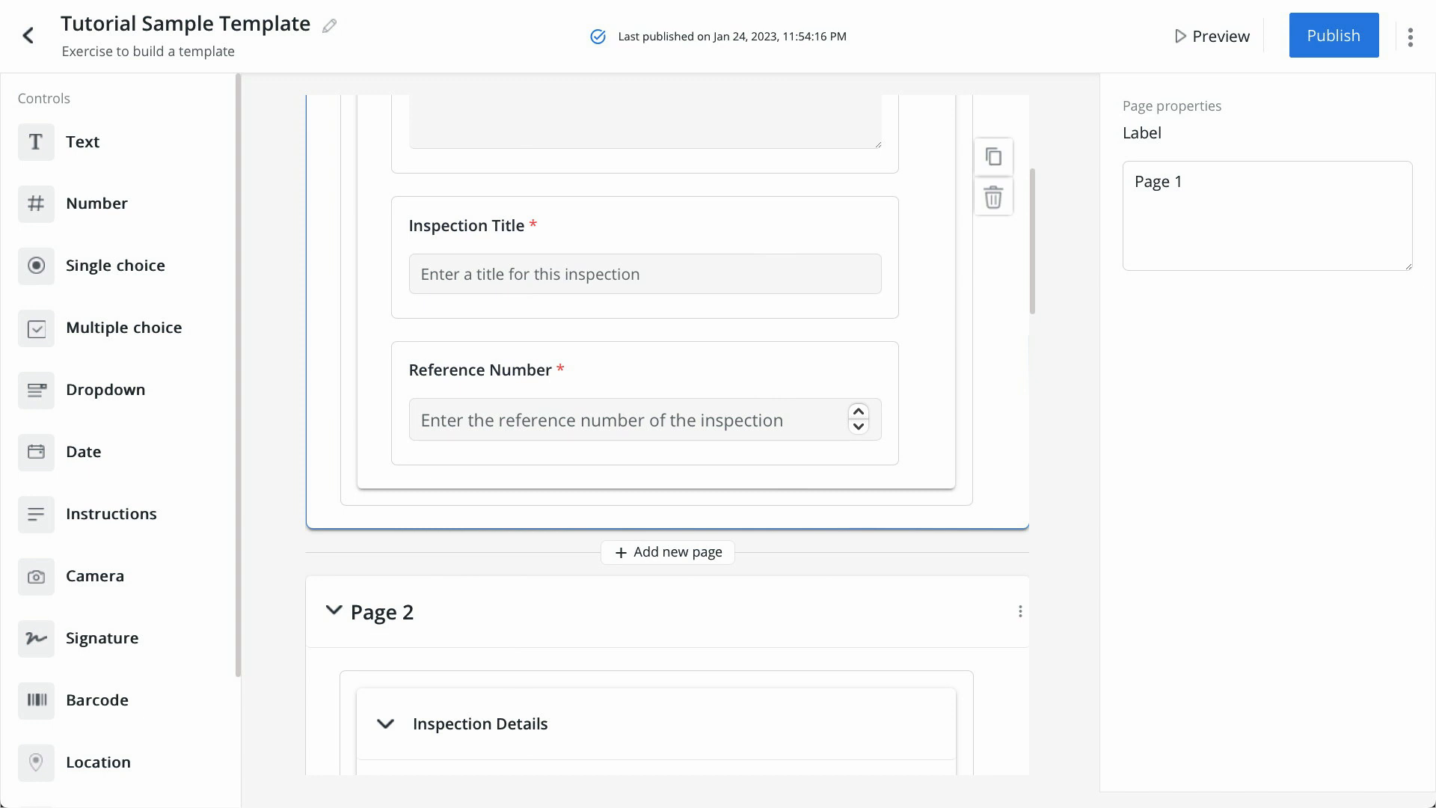
Step: Return to the Team 1 templates list and duplicate Tutorial Sample Template
{"action": "left_click", "coordinate": [28, 34]}
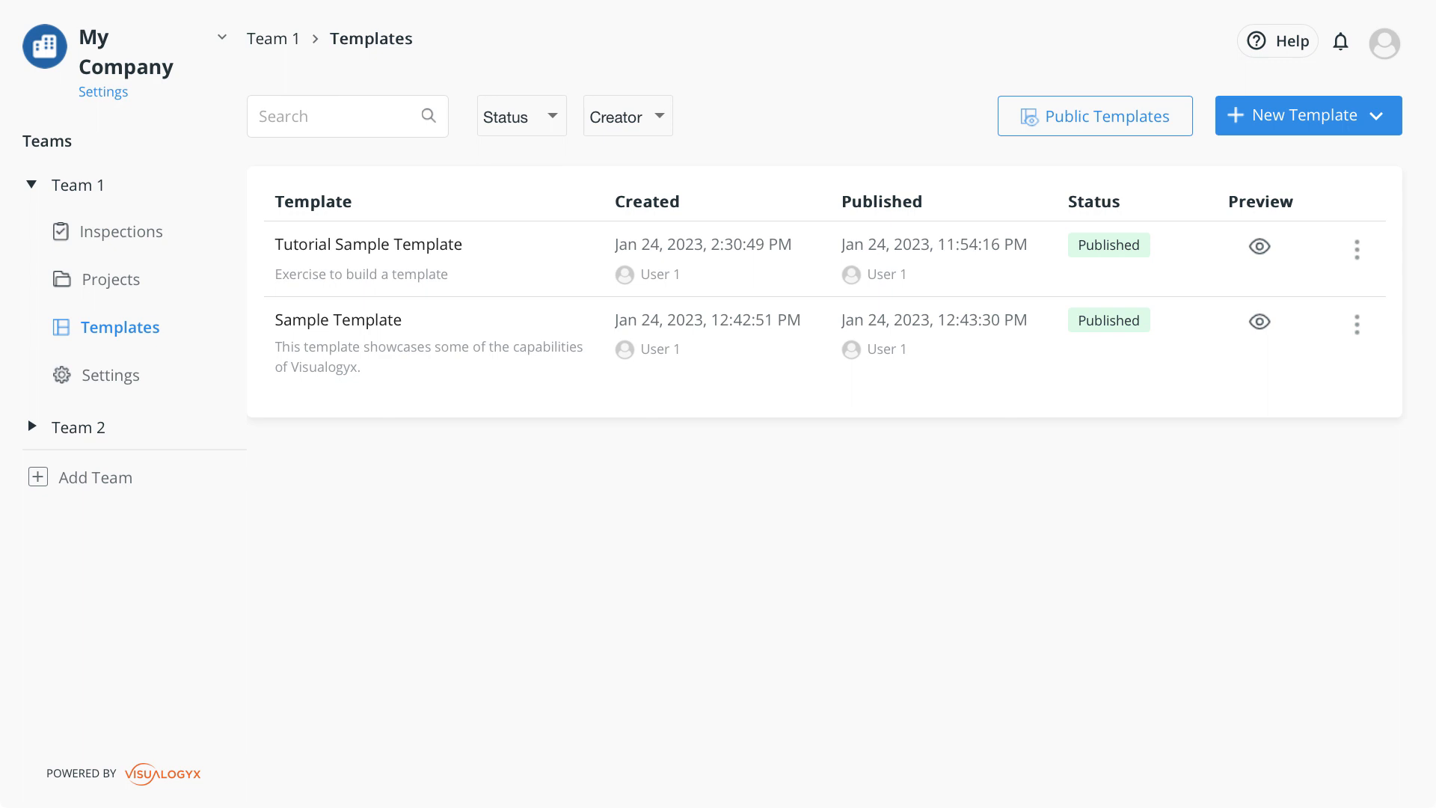
{"action": "left_click", "coordinate": [1356, 249]}
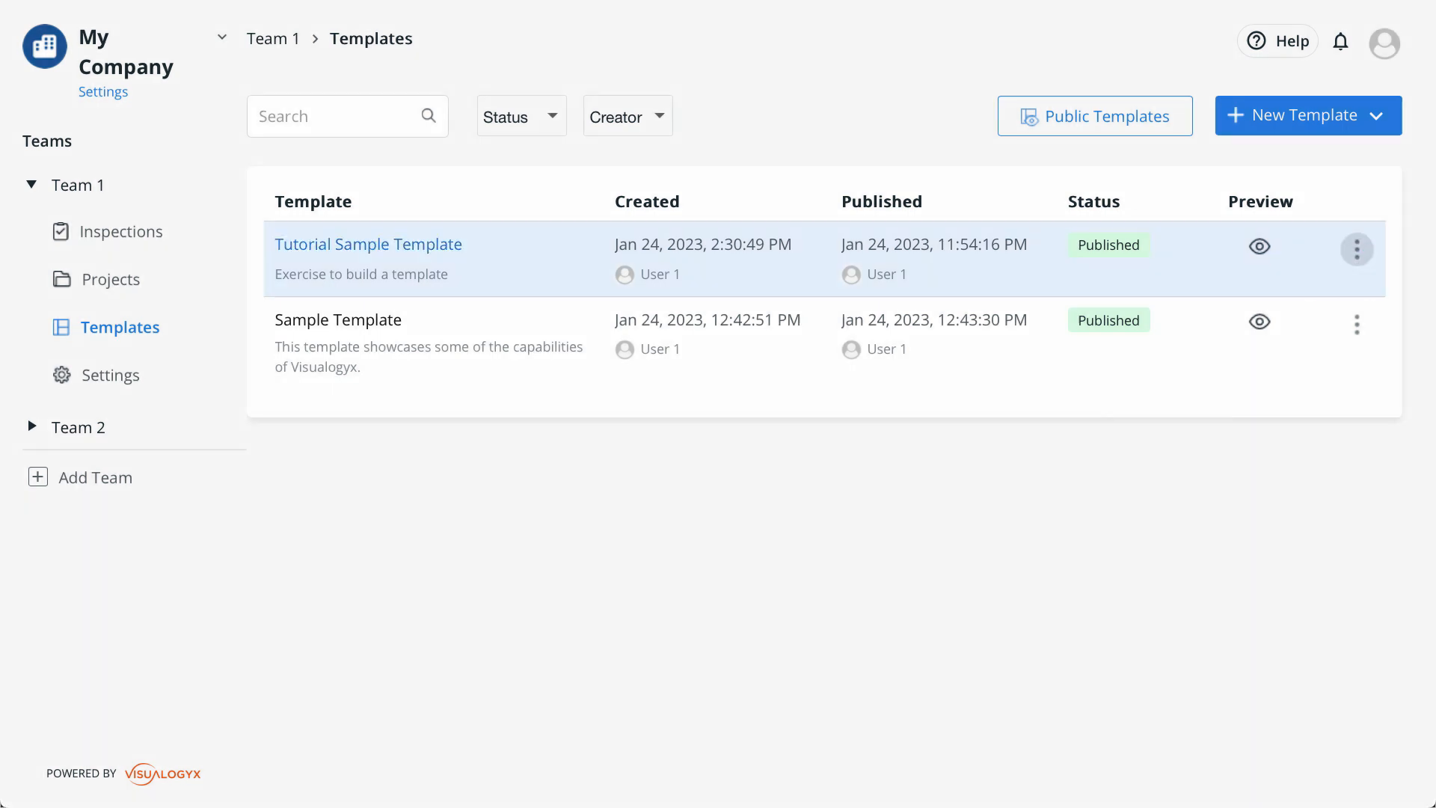
{"action": "left_click", "coordinate": [1175, 303]}
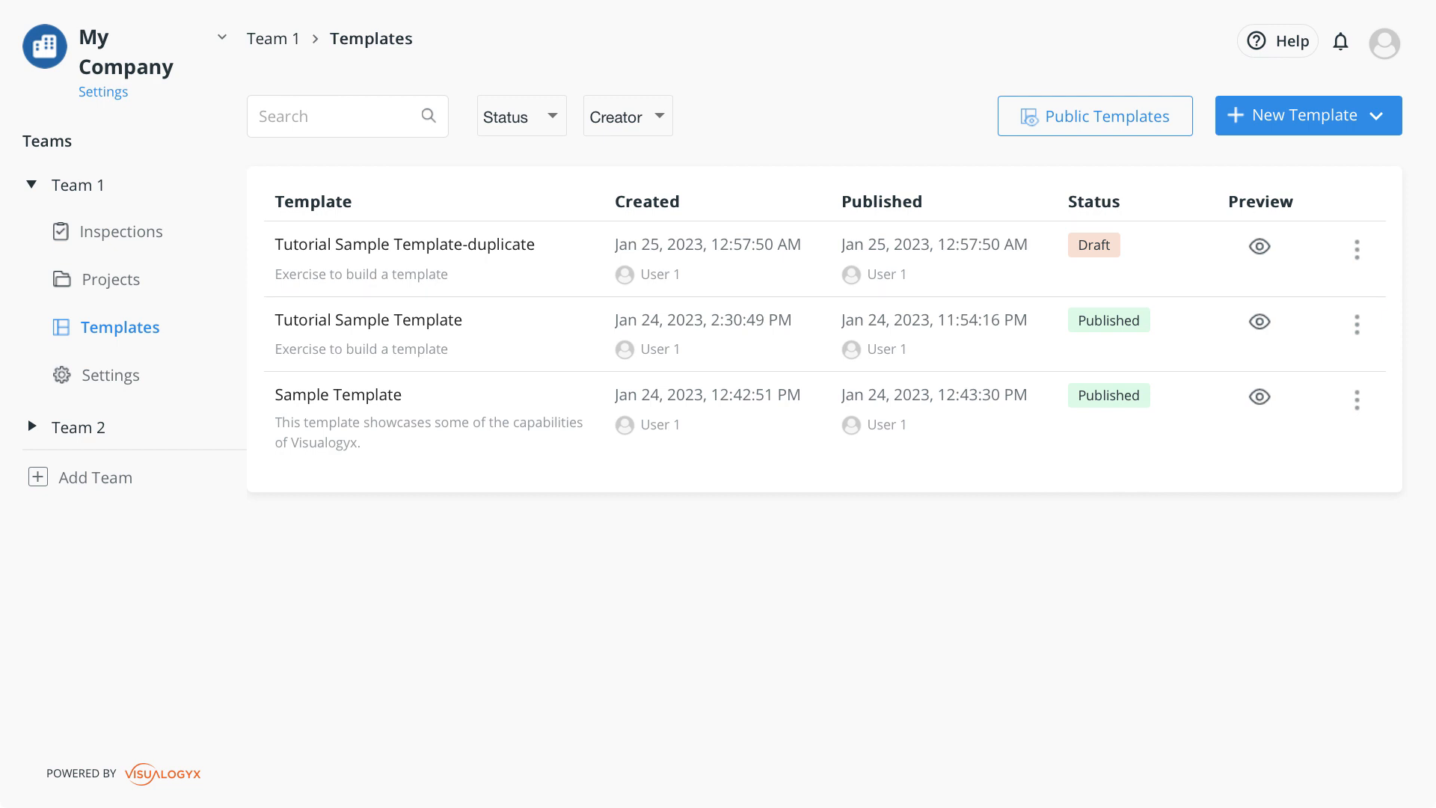
{"action": "left_click", "coordinate": [1356, 324]}
{"action": "left_click", "coordinate": [1313, 114]}
{"action": "left_click", "coordinate": [1356, 324]}
Step: Permanently delete the template Tutorial Sample Template-duplicate
{"action": "left_click", "coordinate": [1357, 249]}
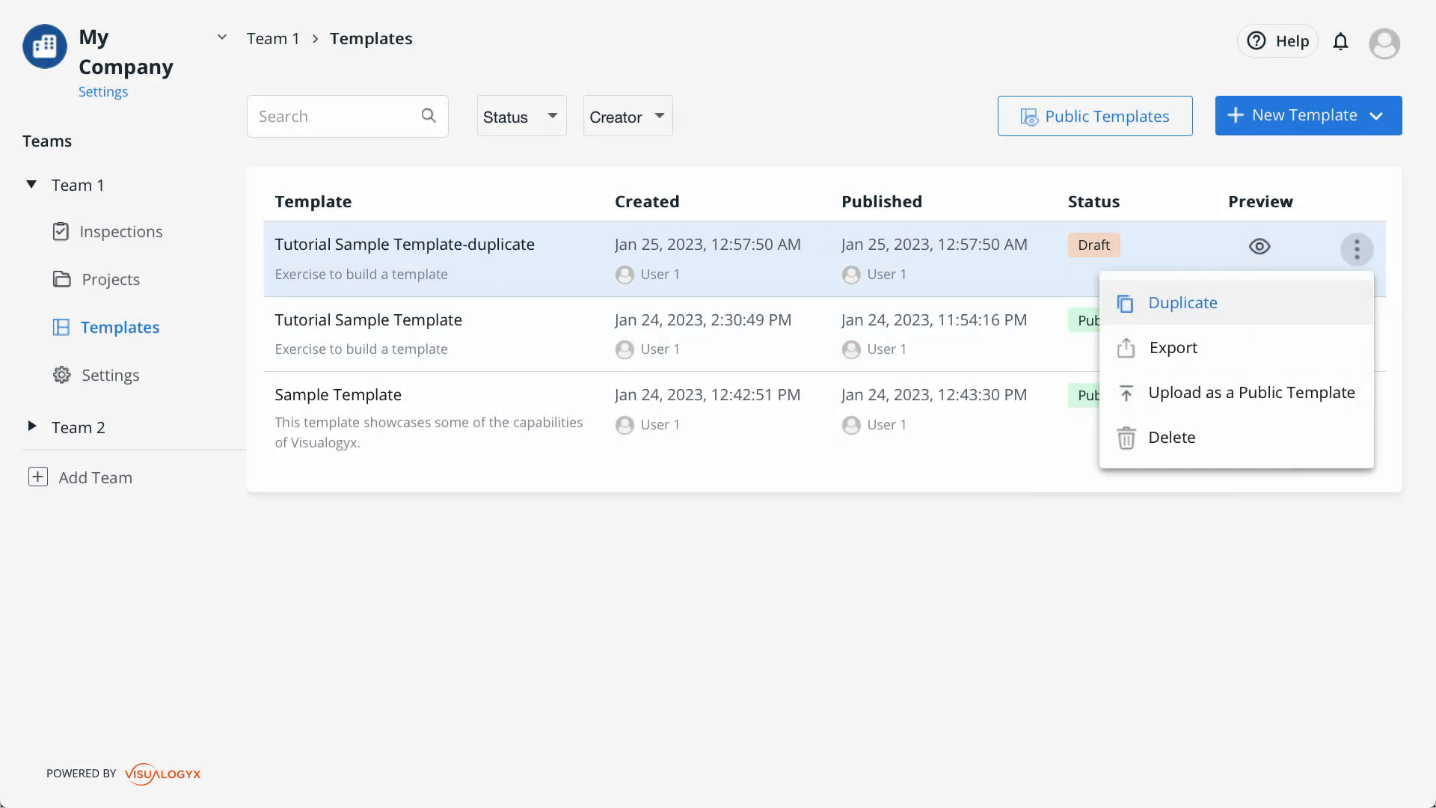
{"action": "left_click", "coordinate": [1144, 437]}
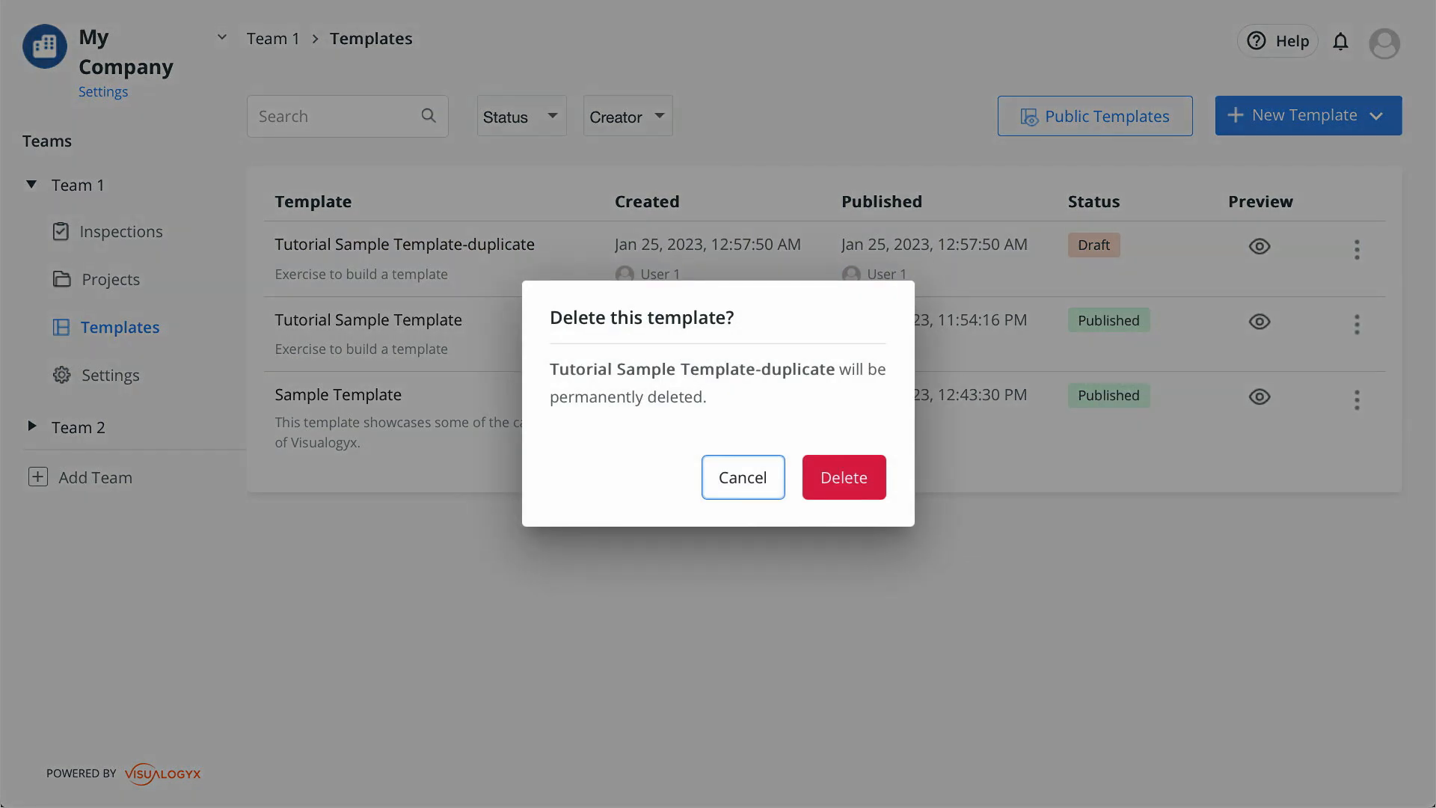
{"action": "left_click", "coordinate": [844, 477]}
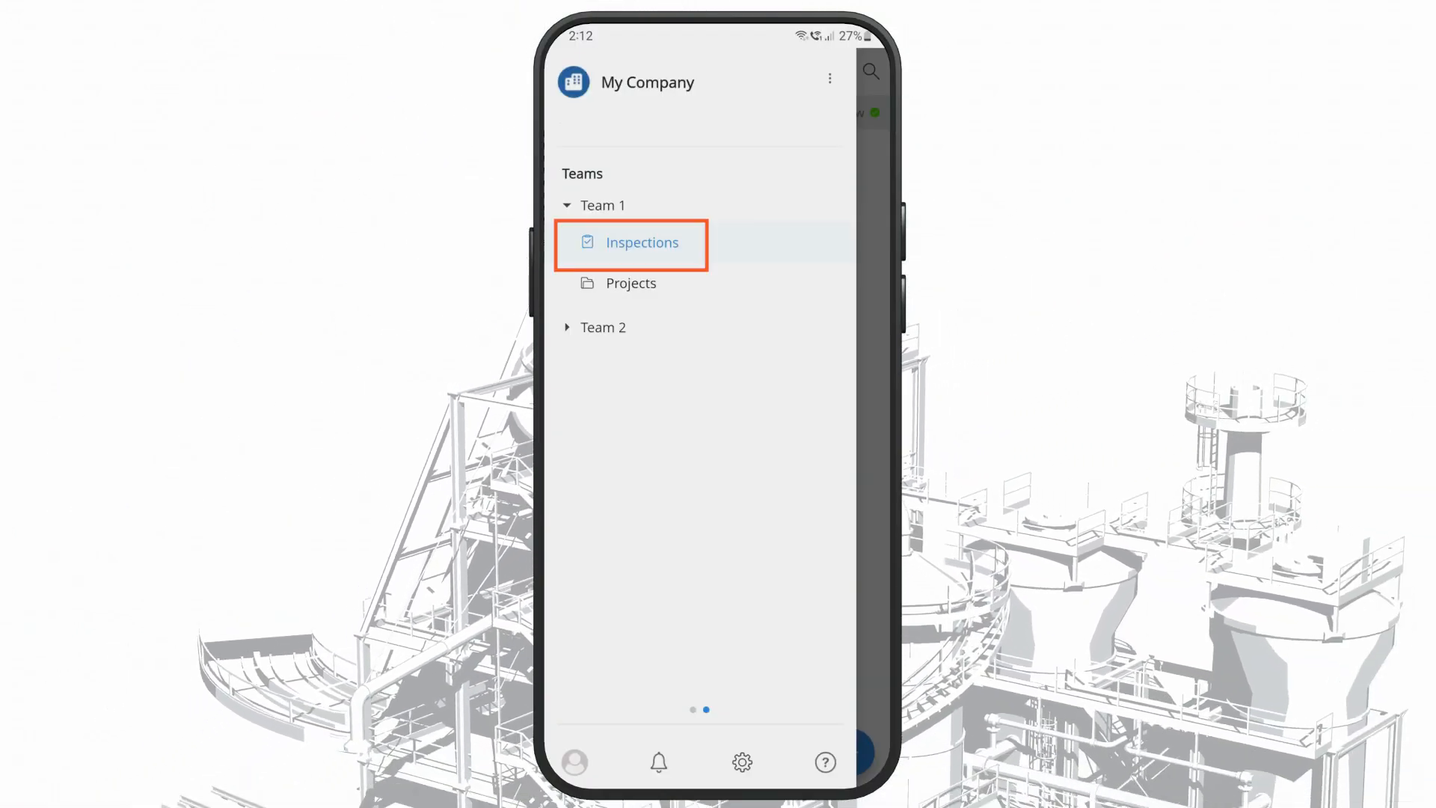
Step: In the Visualogyx mobile app, start a new Team 1 inspection from Tutorial Sample Template
{"action": "left_click", "coordinate": [628, 241]}
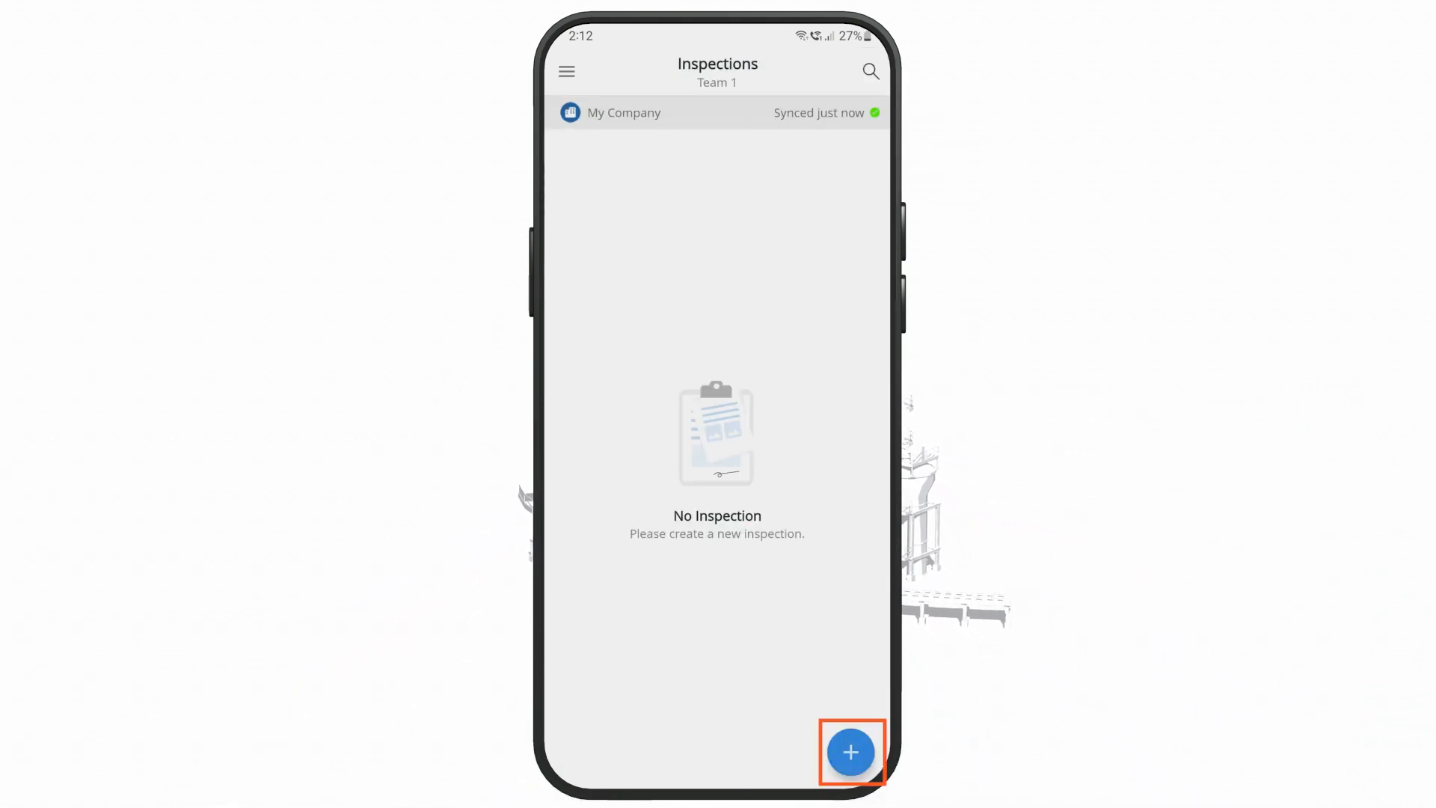
{"action": "left_click", "coordinate": [850, 751]}
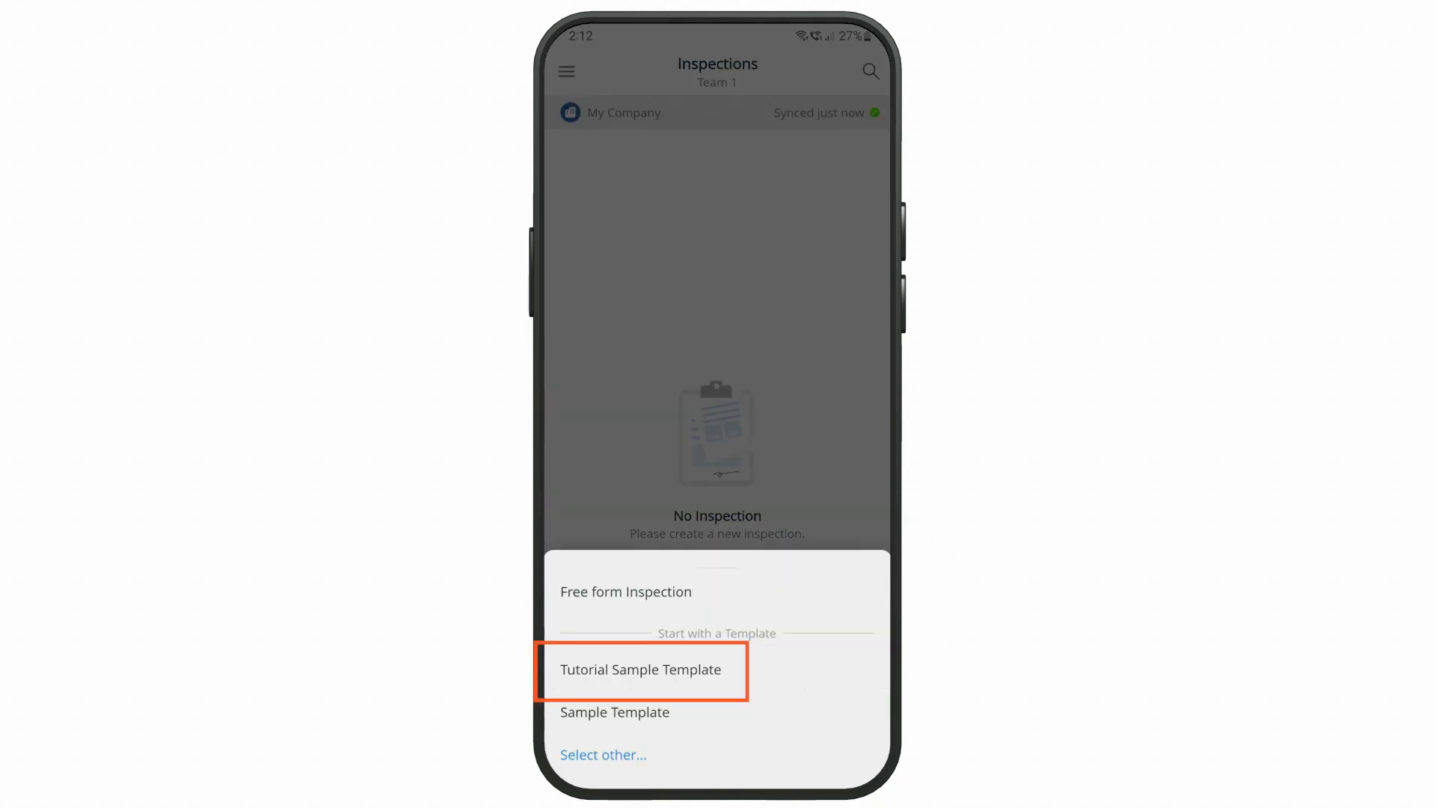
{"action": "left_click", "coordinate": [645, 670]}
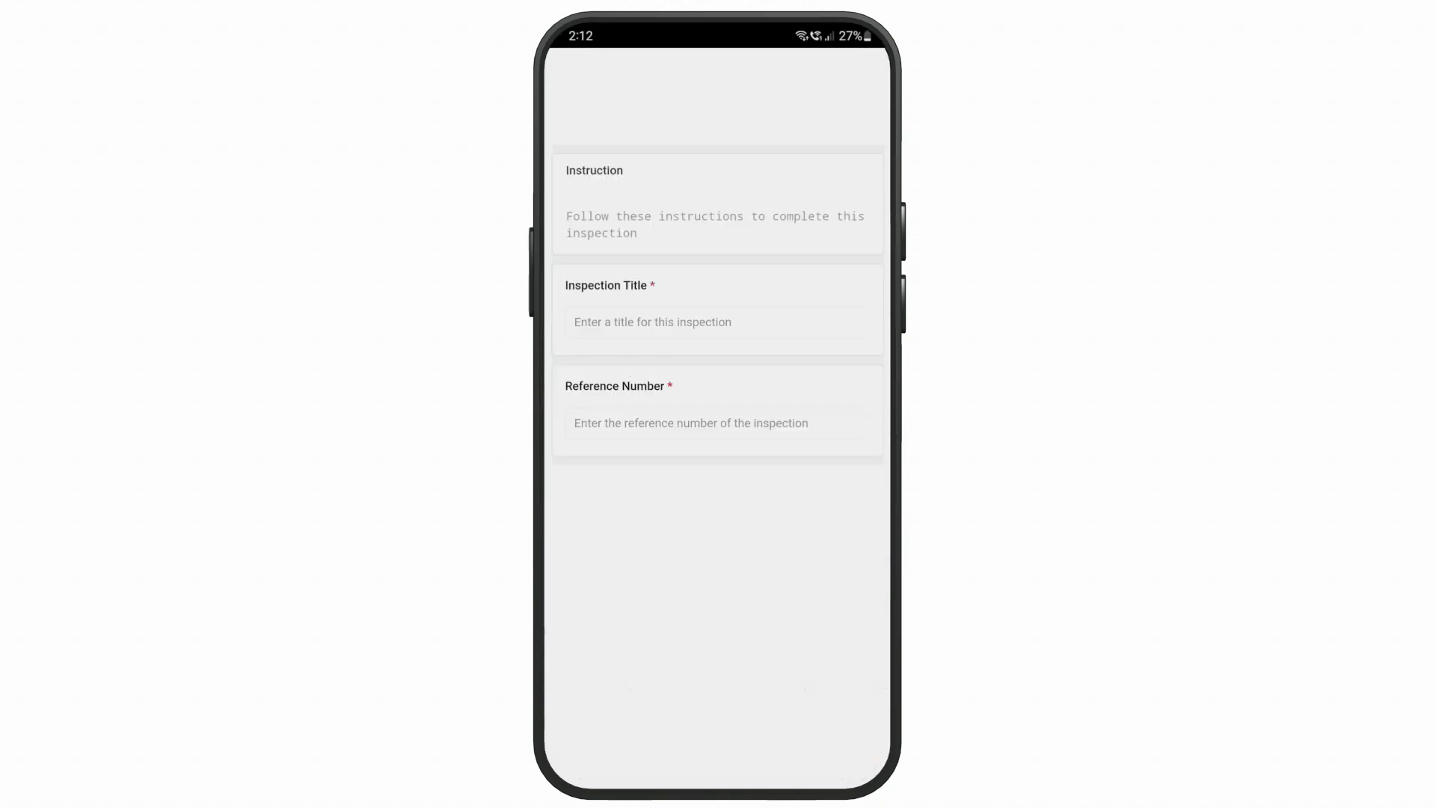
Step: Fill in the General Information section with the inspection title "First Inspection" and the reference number 001
{"action": "left_click", "coordinate": [714, 322]}
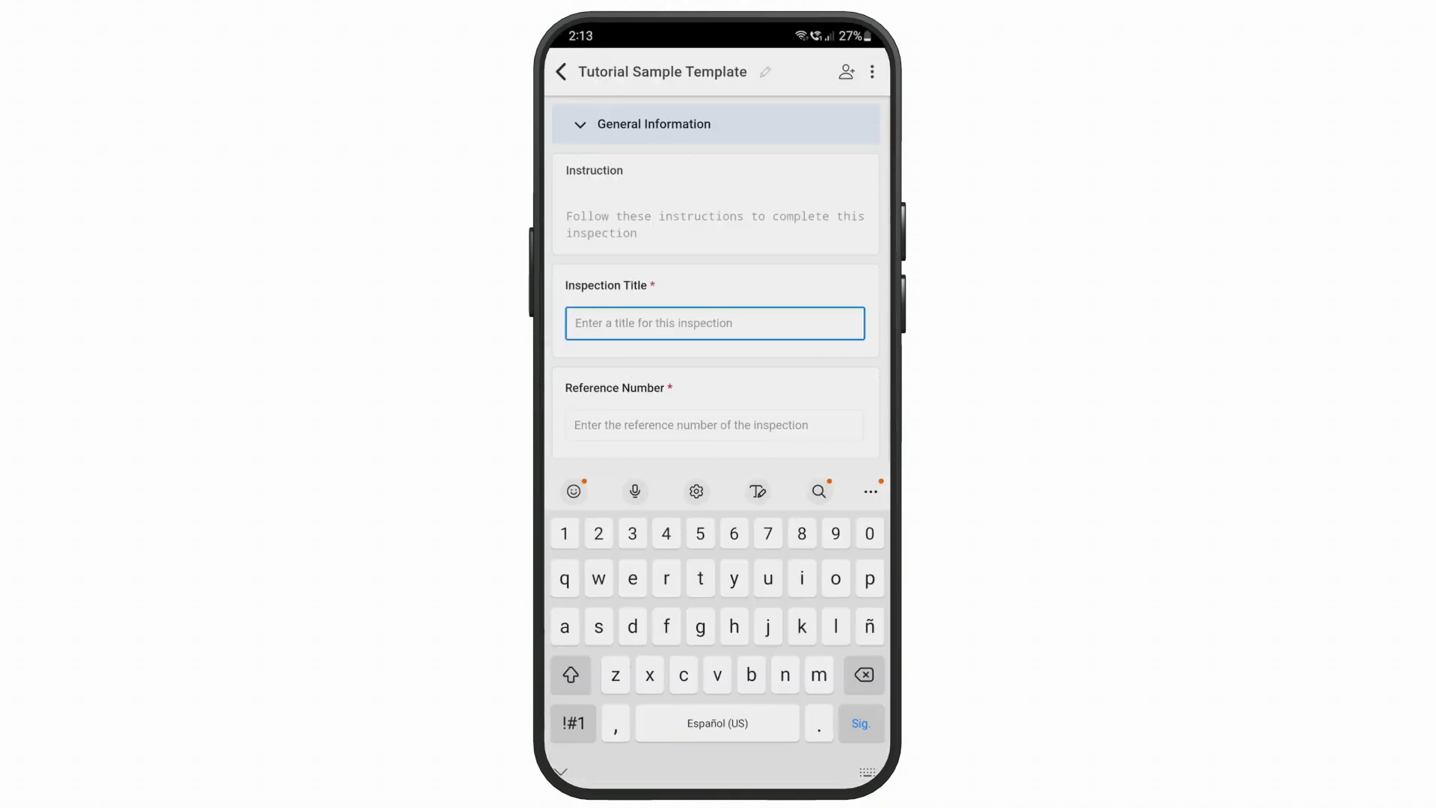
{"action": "type", "text": "First "}
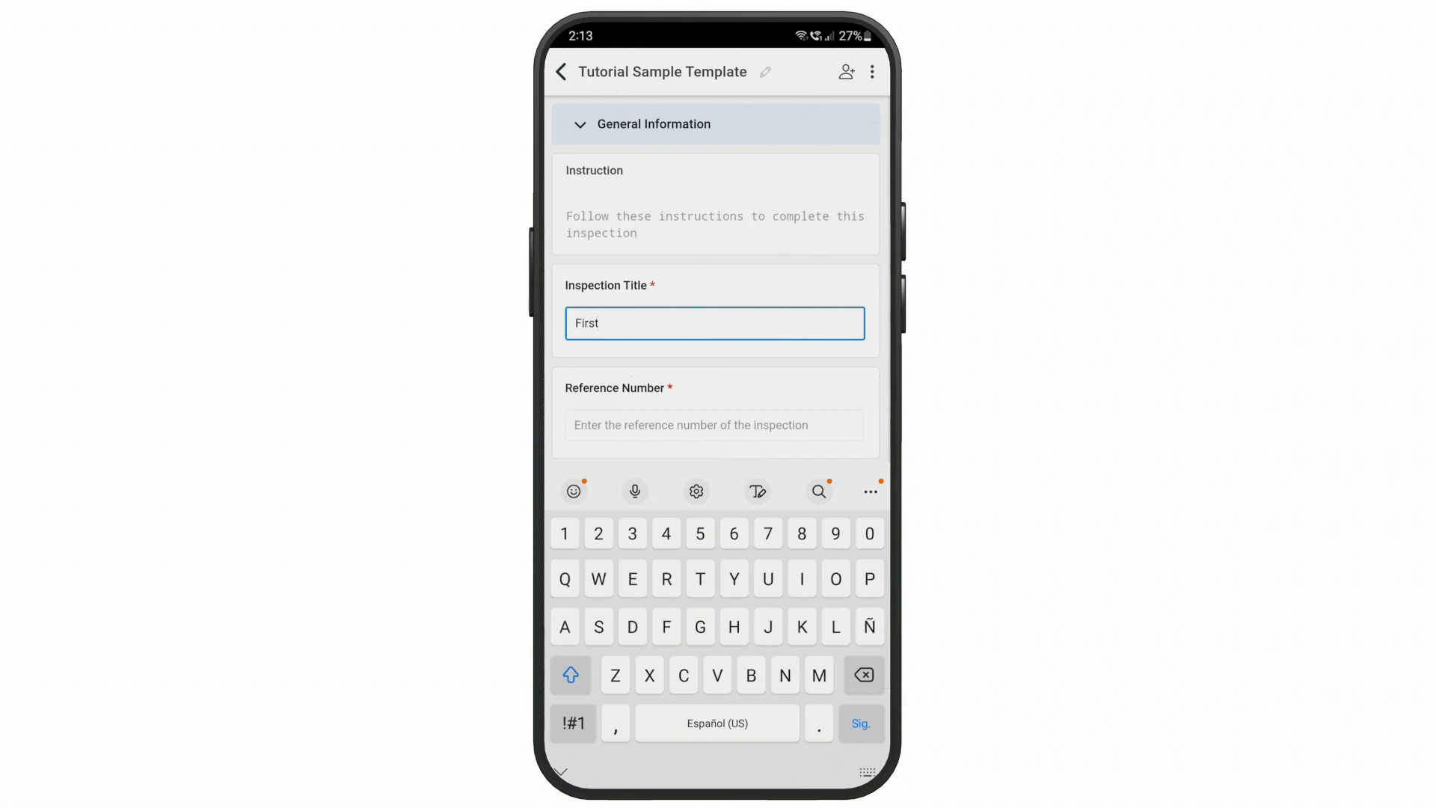
{"action": "type", "text": "Inspection"}
{"action": "left_click", "coordinate": [715, 425]}
{"action": "type", "text": "001"}
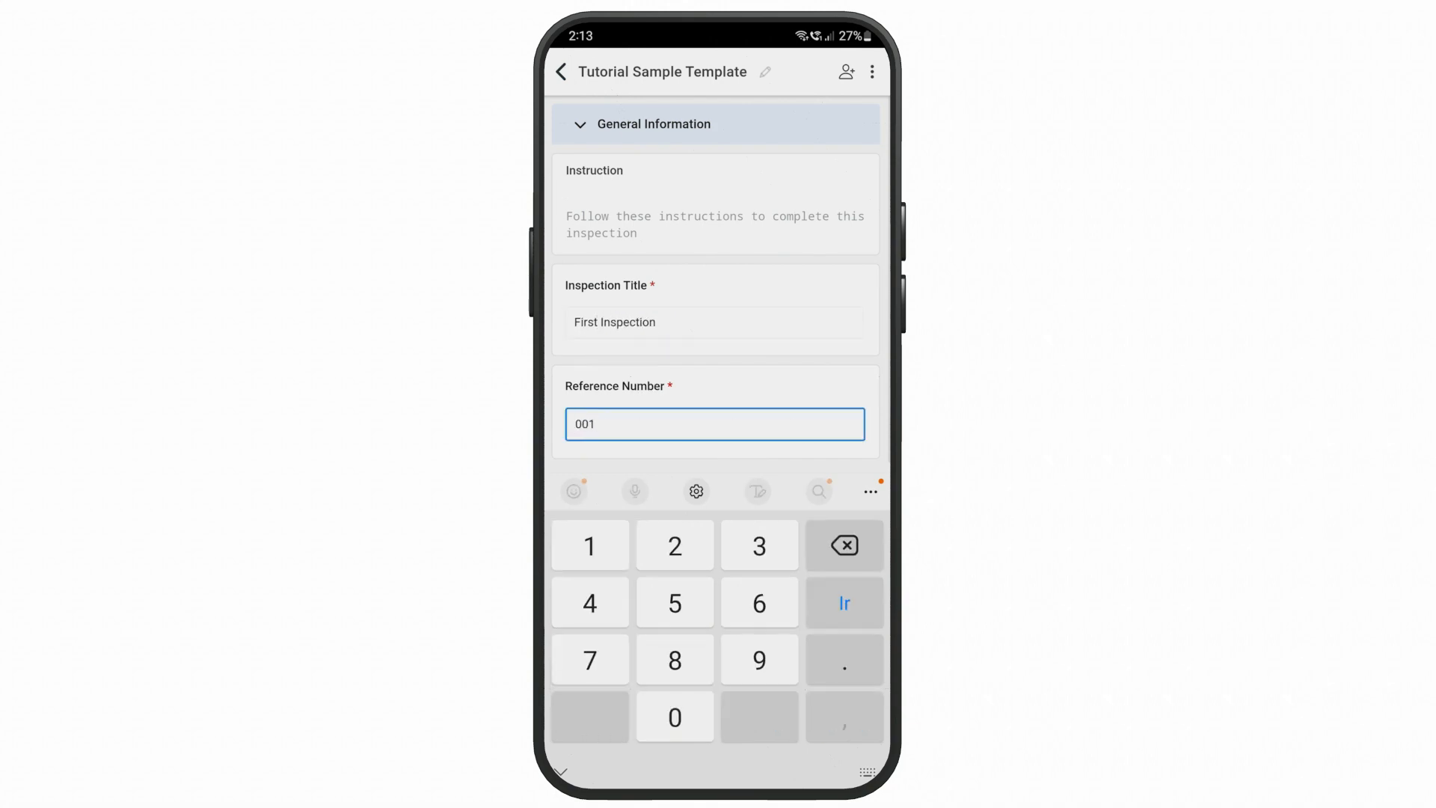
{"action": "key", "text": "Escape"}
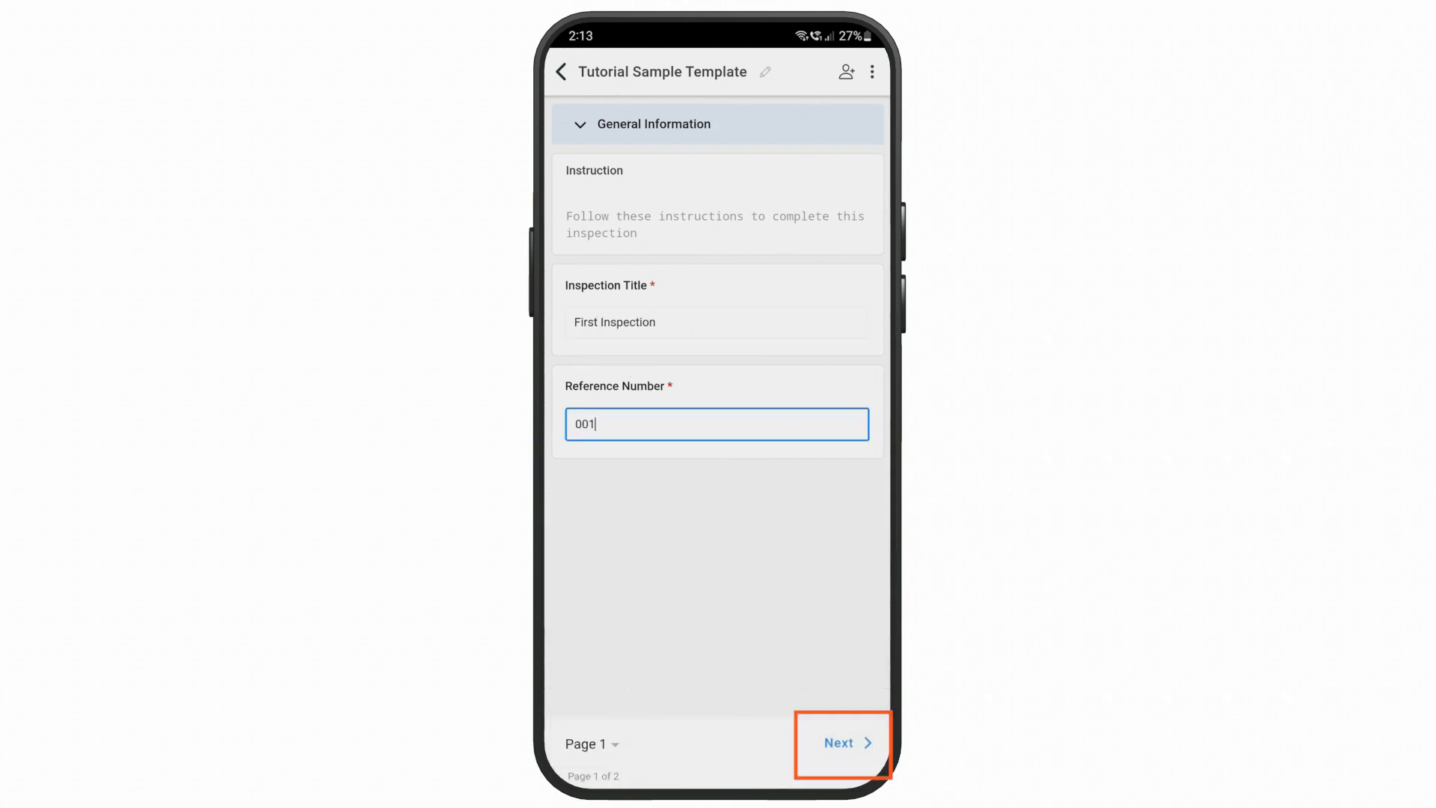
Step: On page 2, fill in Inspection Details with the result Pass, inspected area Area 2 and inspection type Type 3
{"action": "left_click", "coordinate": [844, 742]}
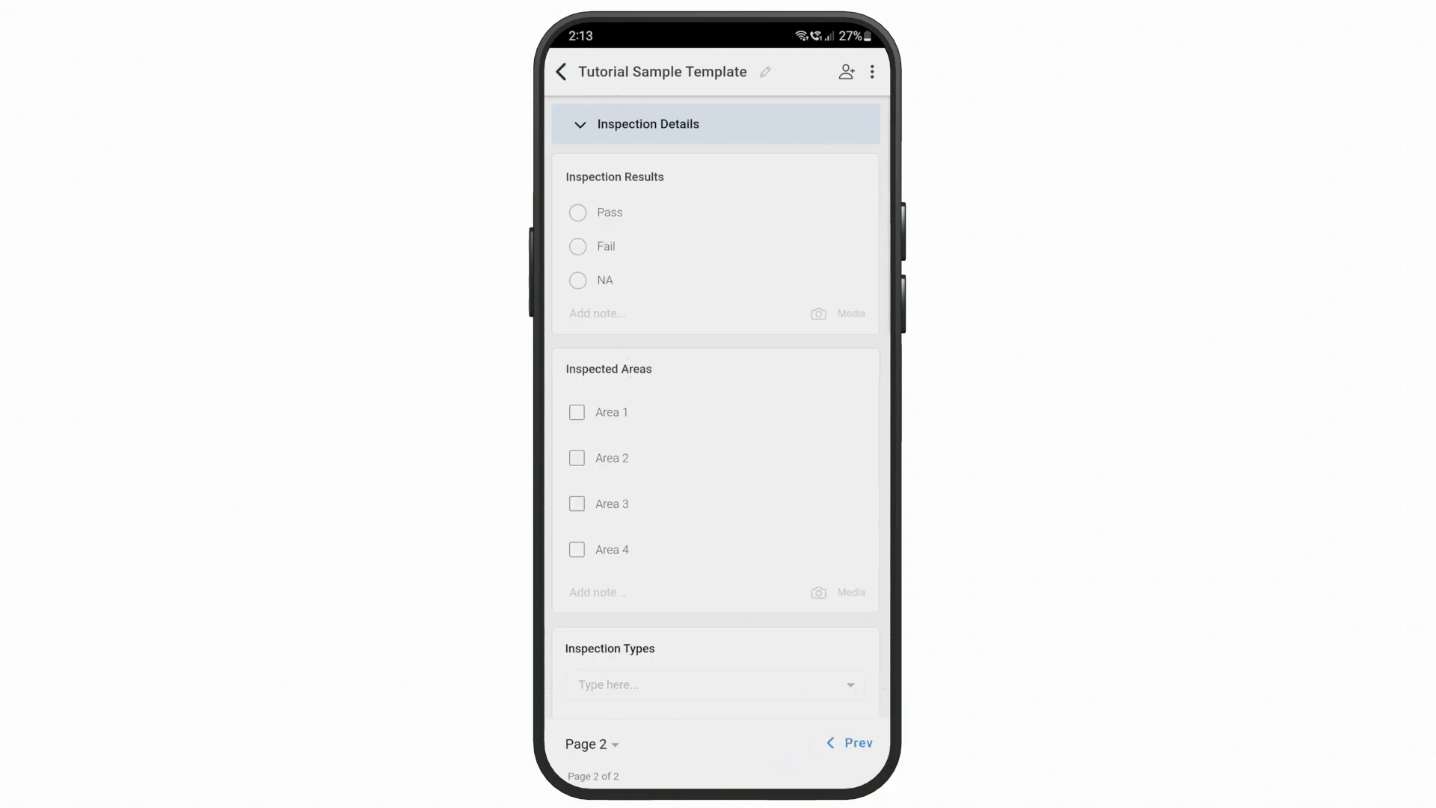
{"action": "left_click", "coordinate": [577, 212]}
{"action": "left_click", "coordinate": [577, 458]}
{"action": "left_click", "coordinate": [718, 683]}
{"action": "left_click", "coordinate": [642, 412]}
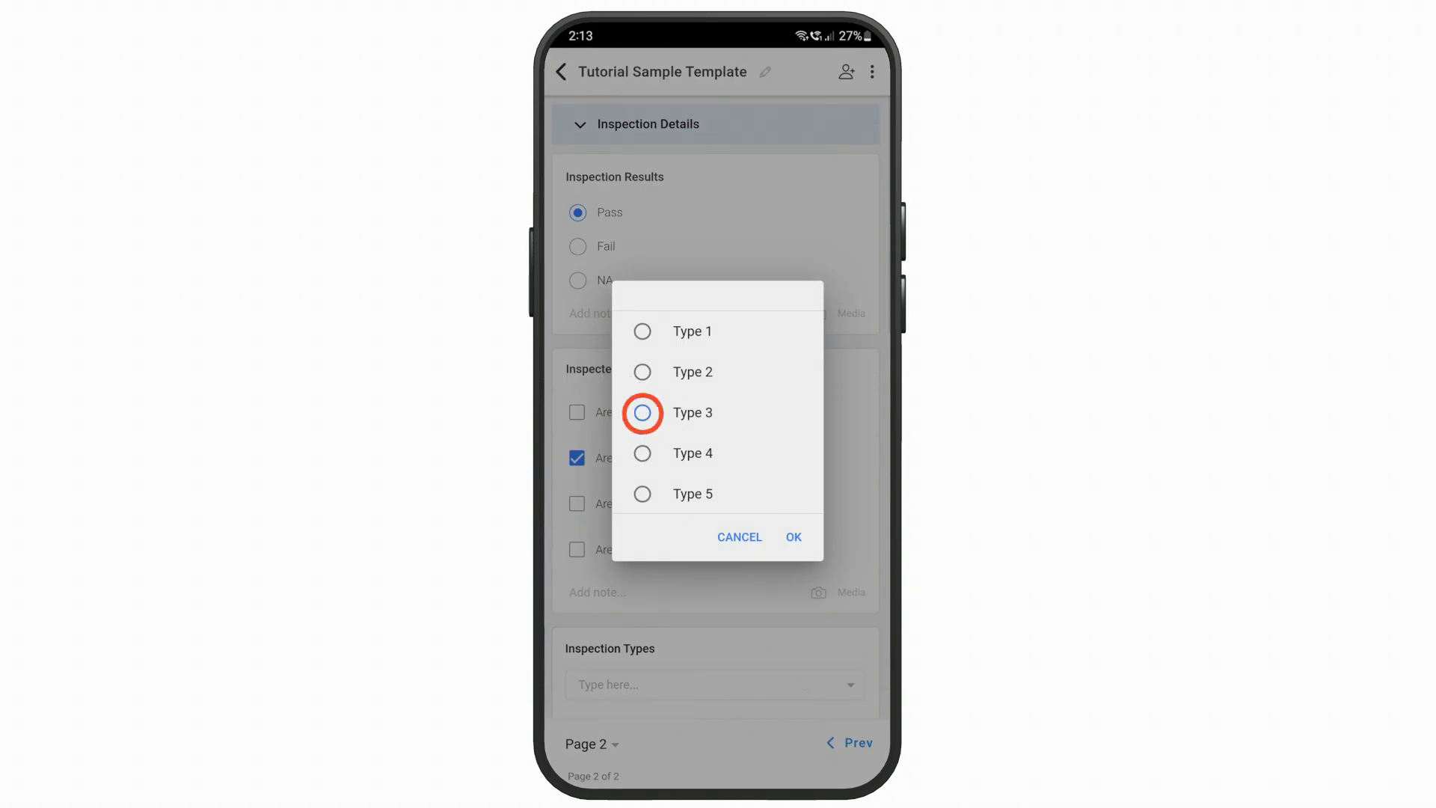
{"action": "left_click", "coordinate": [794, 536]}
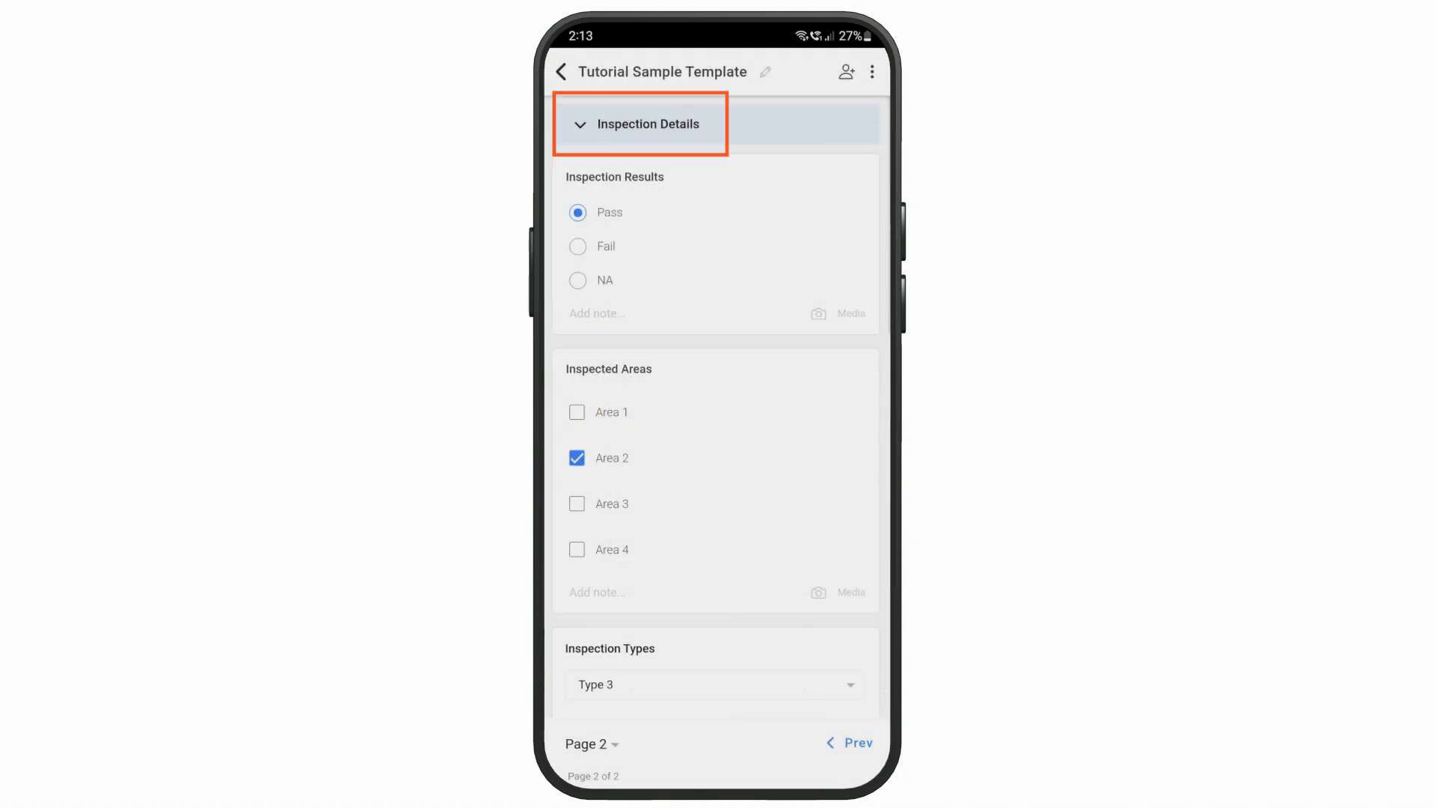
Step: In the Sign Off section, enter "User 1" as the inspector and add a handwritten inspector signature
{"action": "scroll", "coordinate": [715, 409], "scroll_direction": "down", "scroll_amount": 10}
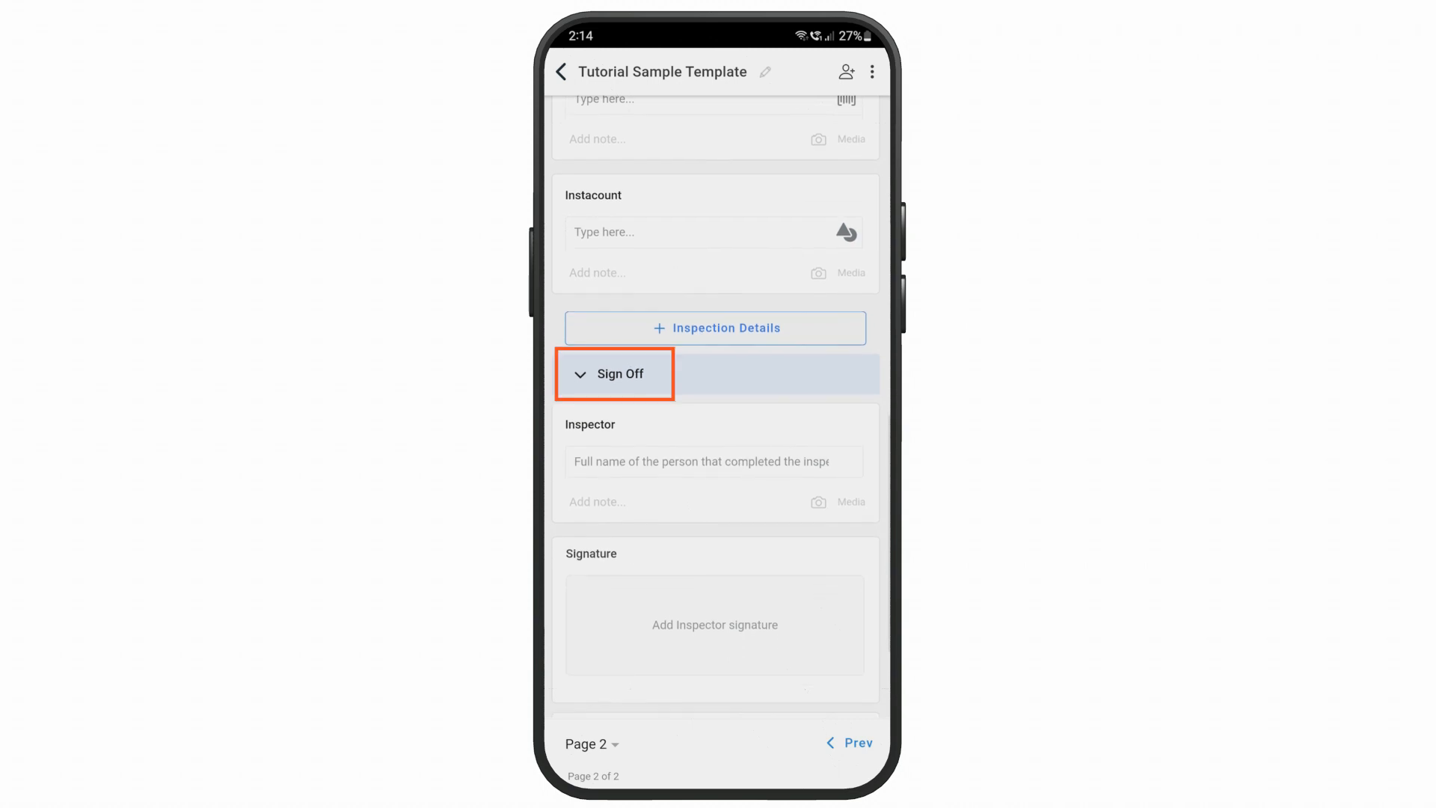
{"action": "scroll", "coordinate": [716, 409], "scroll_direction": "down", "scroll_amount": 2}
{"action": "left_click", "coordinate": [715, 304]}
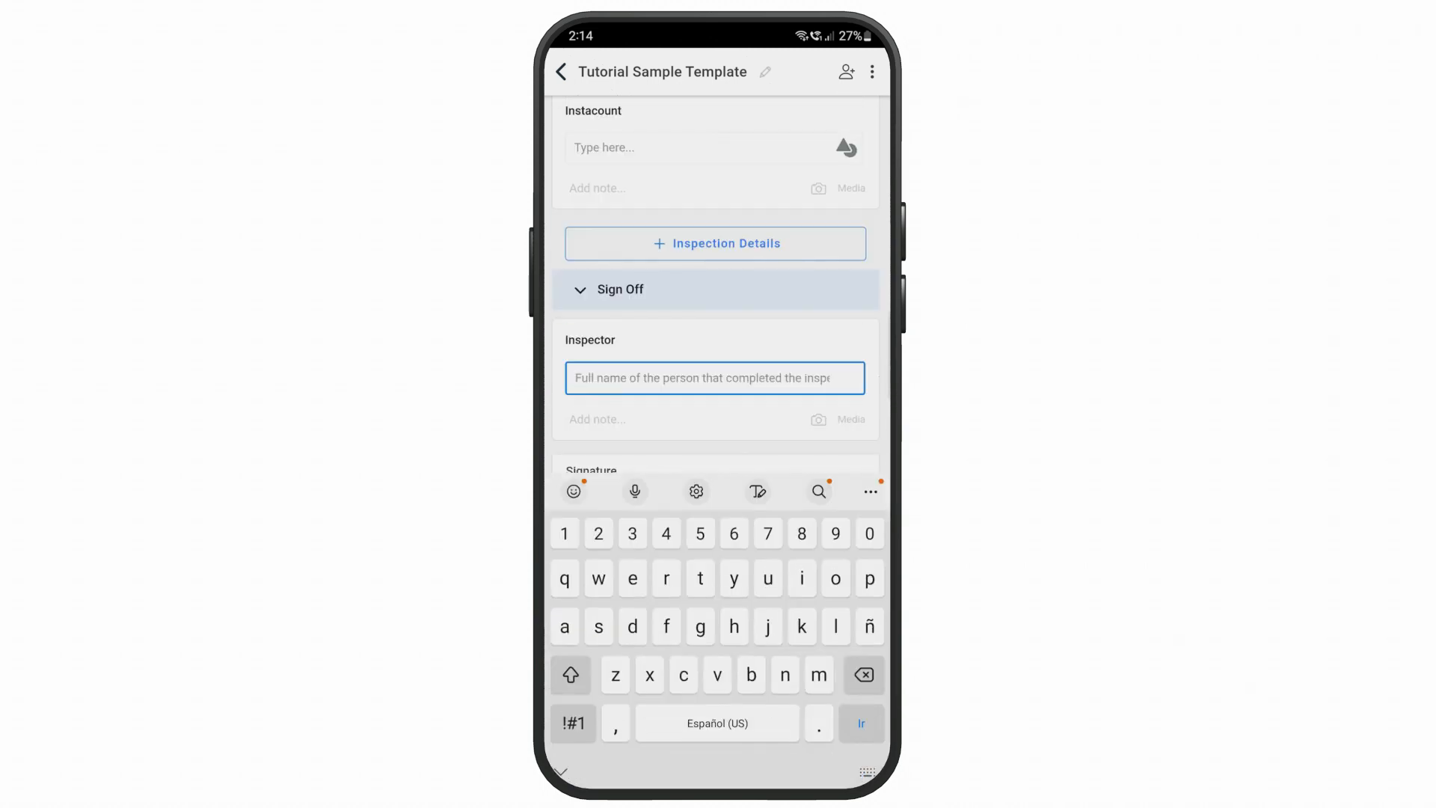
{"action": "type", "text": "User "}
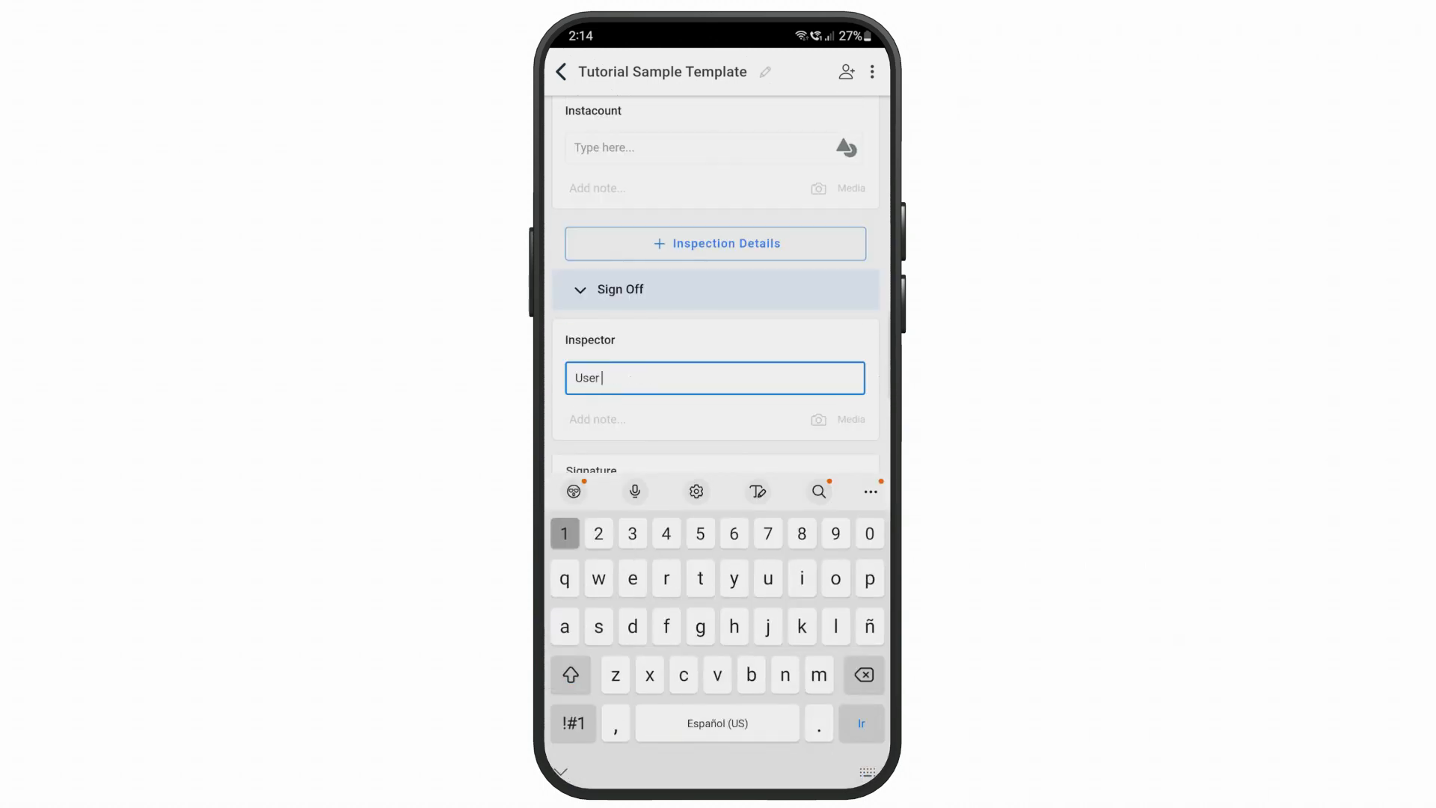
{"action": "type", "text": "1"}
{"action": "left_click", "coordinate": [560, 771]}
{"action": "left_click", "coordinate": [715, 542]}
{"action": "mouse_move", "coordinate": [587, 518]}
{"action": "left_mouse_down"}
{"action": "mouse_move", "coordinate": [614, 514]}
{"action": "mouse_move", "coordinate": [444, 487]}
{"action": "mouse_move", "coordinate": [712, 447]}
{"action": "mouse_move", "coordinate": [1008, 447]}
{"action": "mouse_move", "coordinate": [510, 454]}
{"action": "left_mouse_up"}
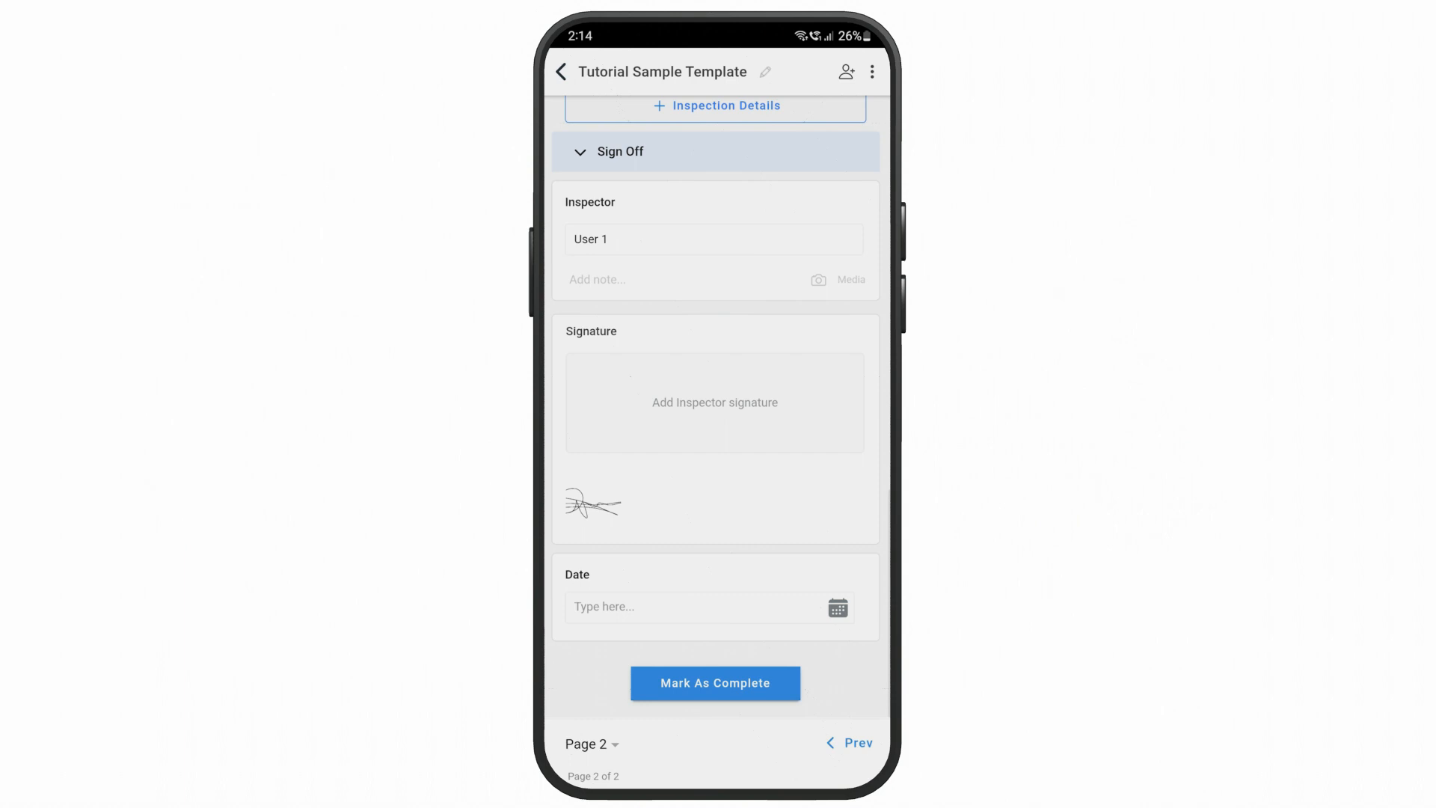
Step: Set the sign-off date to 01/25/2023 and mark the inspection as complete
{"action": "left_click", "coordinate": [672, 606]}
{"action": "left_click", "coordinate": [722, 683]}
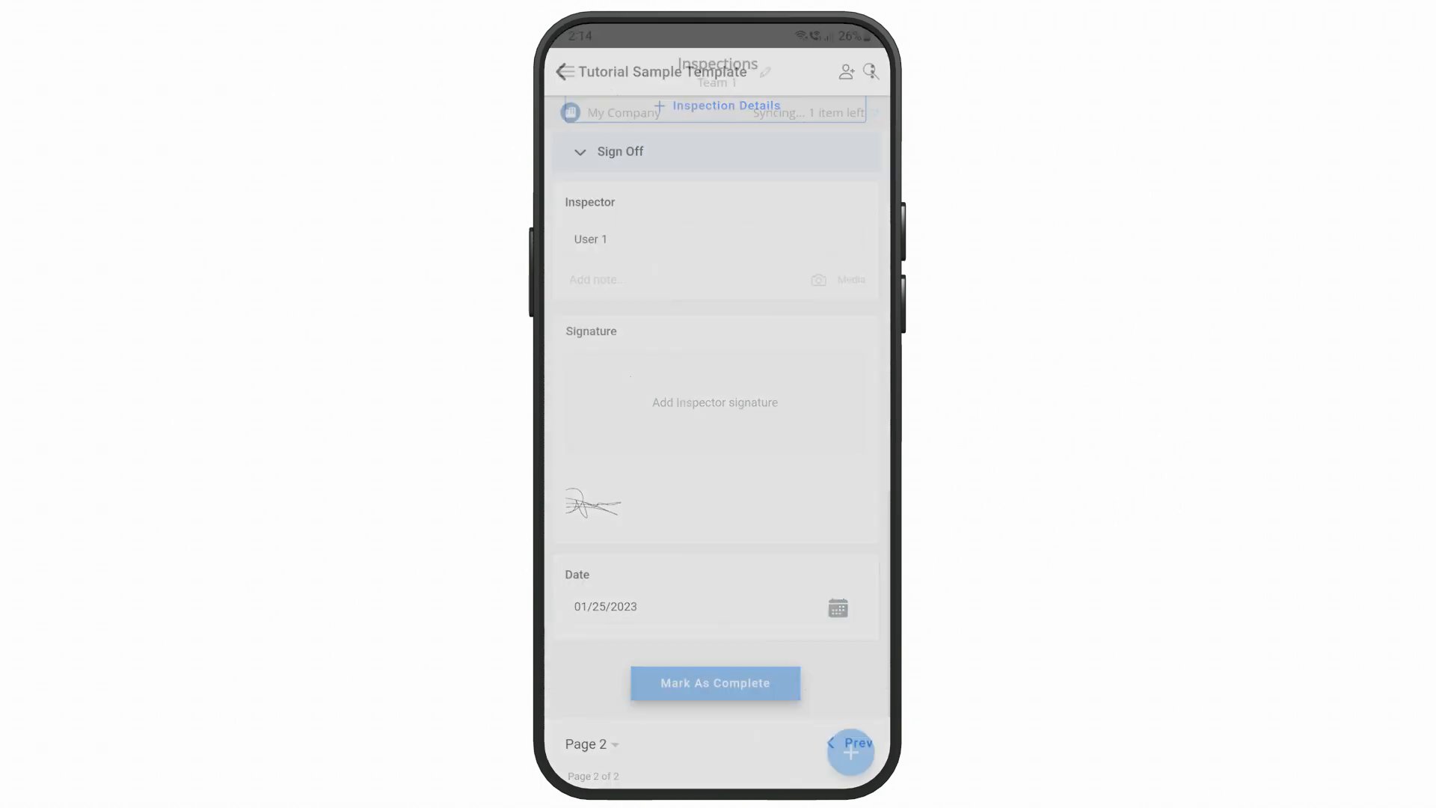